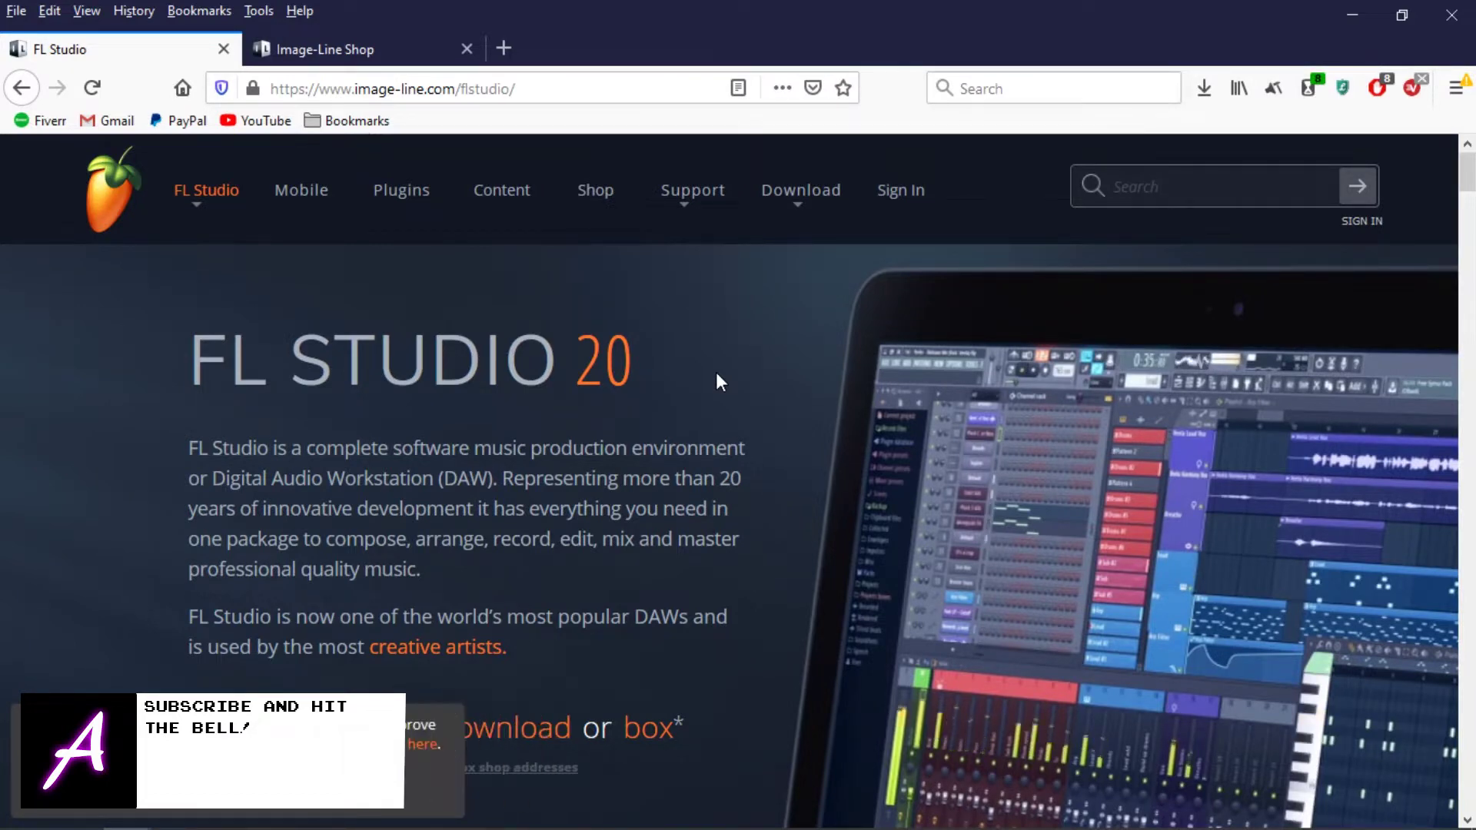
Step: Examine the FL Studio 20 product page, its web address and the options to download the trial or buy
scroll(605, 232, "down", 3)
scroll(606, 234, "up", 3)
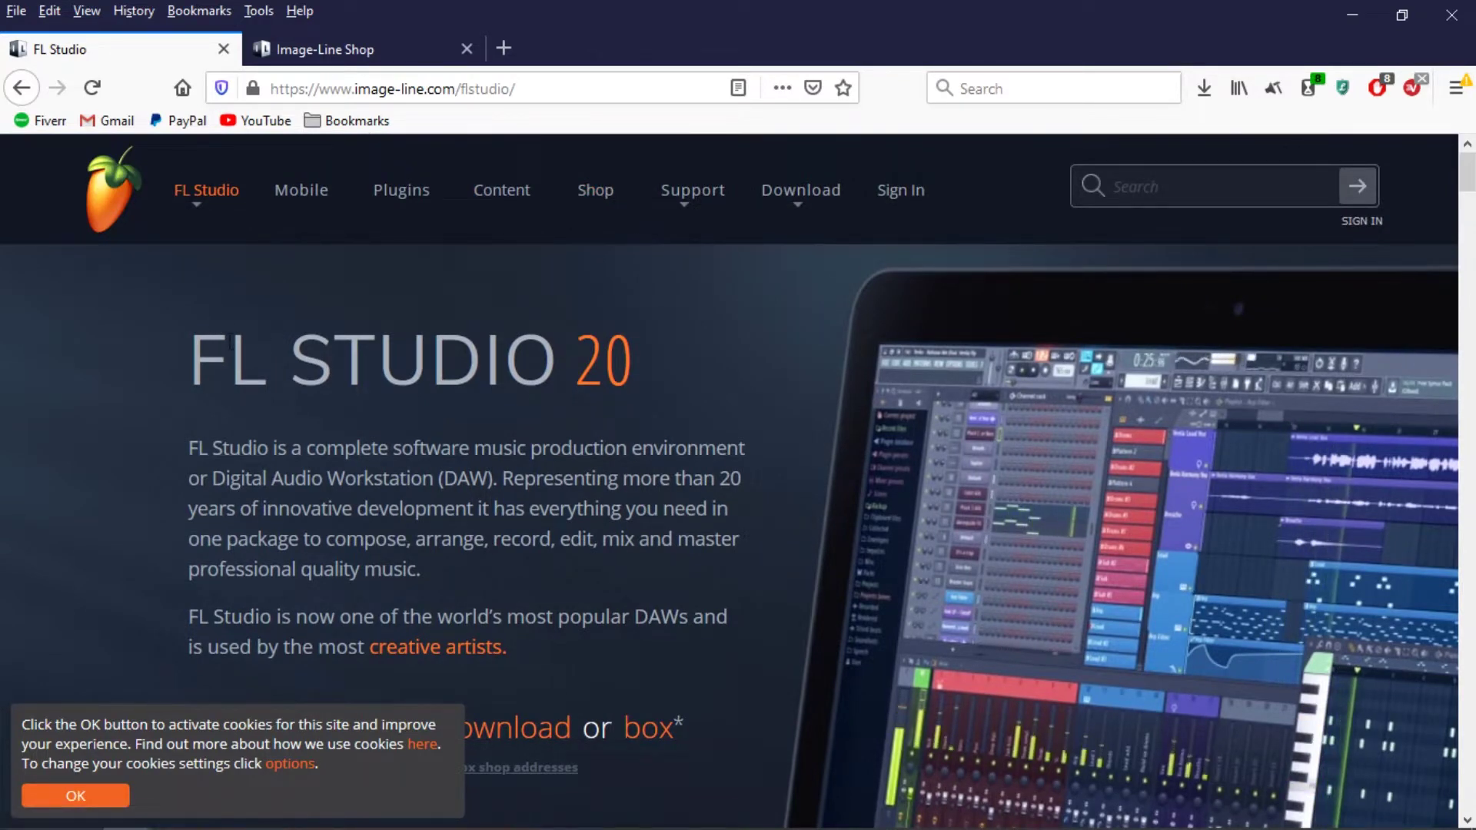
mouse_move(692, 193)
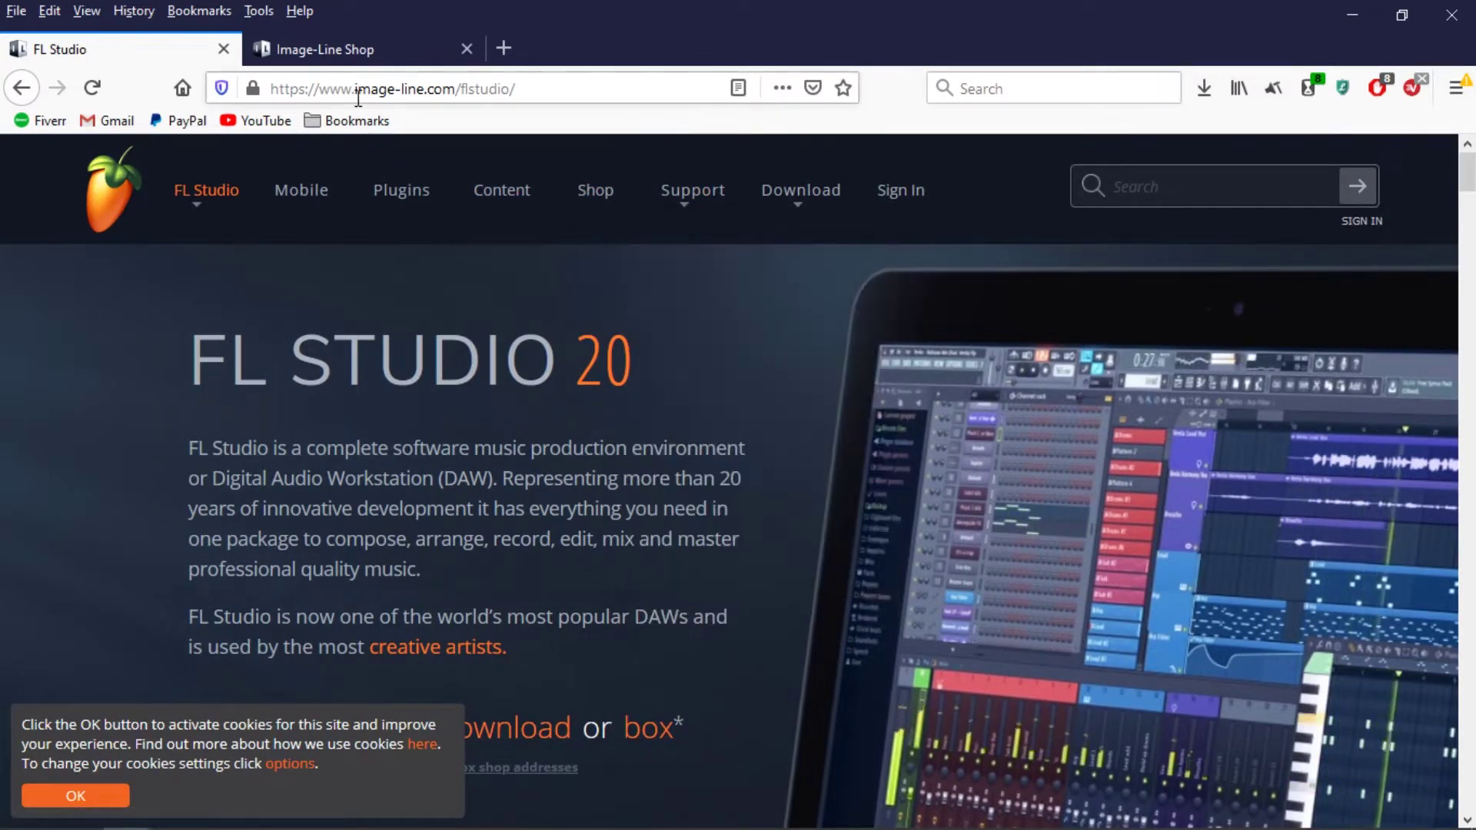
left_click_drag(355, 88, 446, 73)
left_click(517, 75)
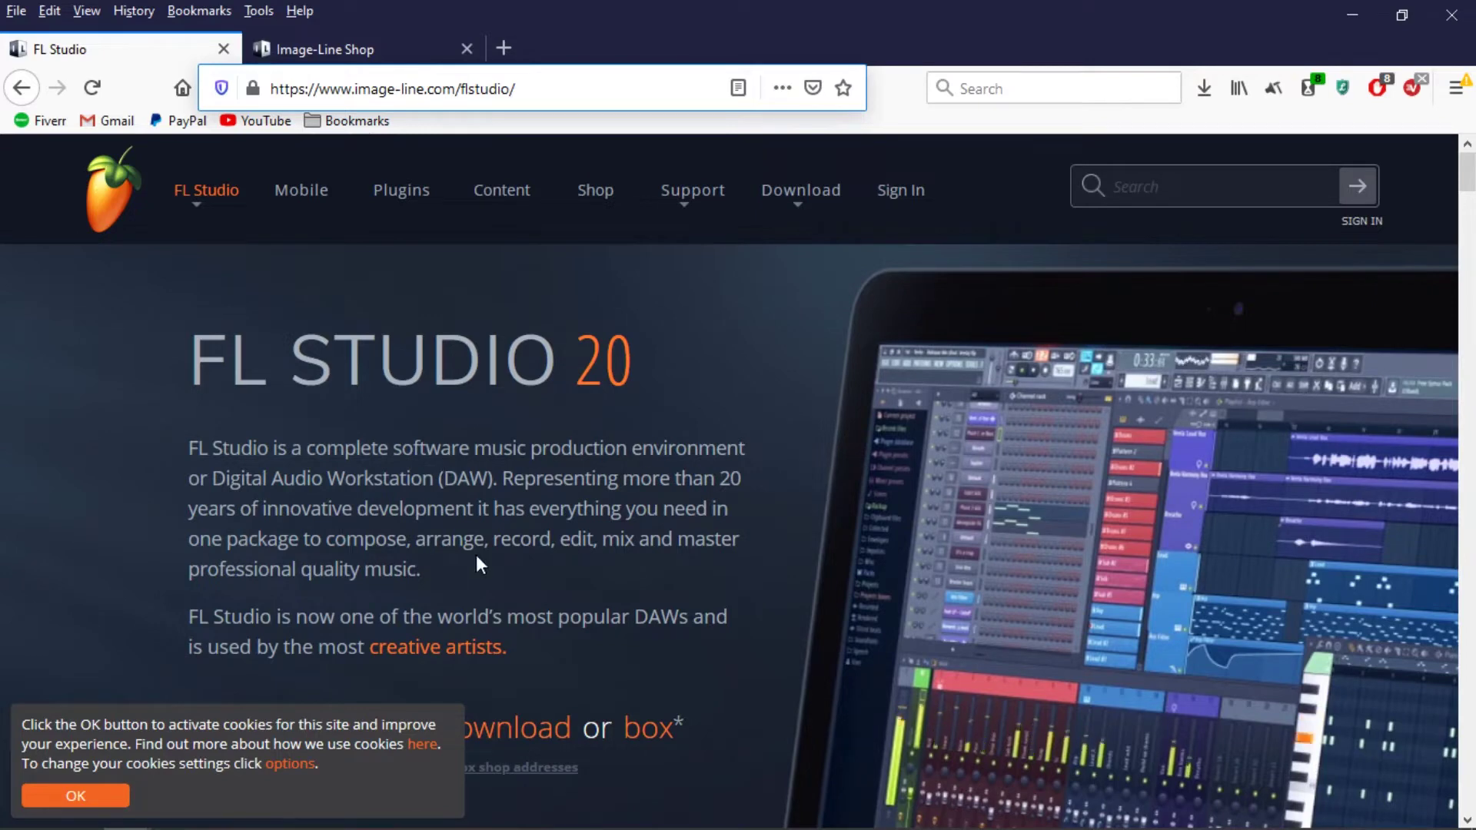
scroll(477, 559, "down", 4)
left_click(680, 608)
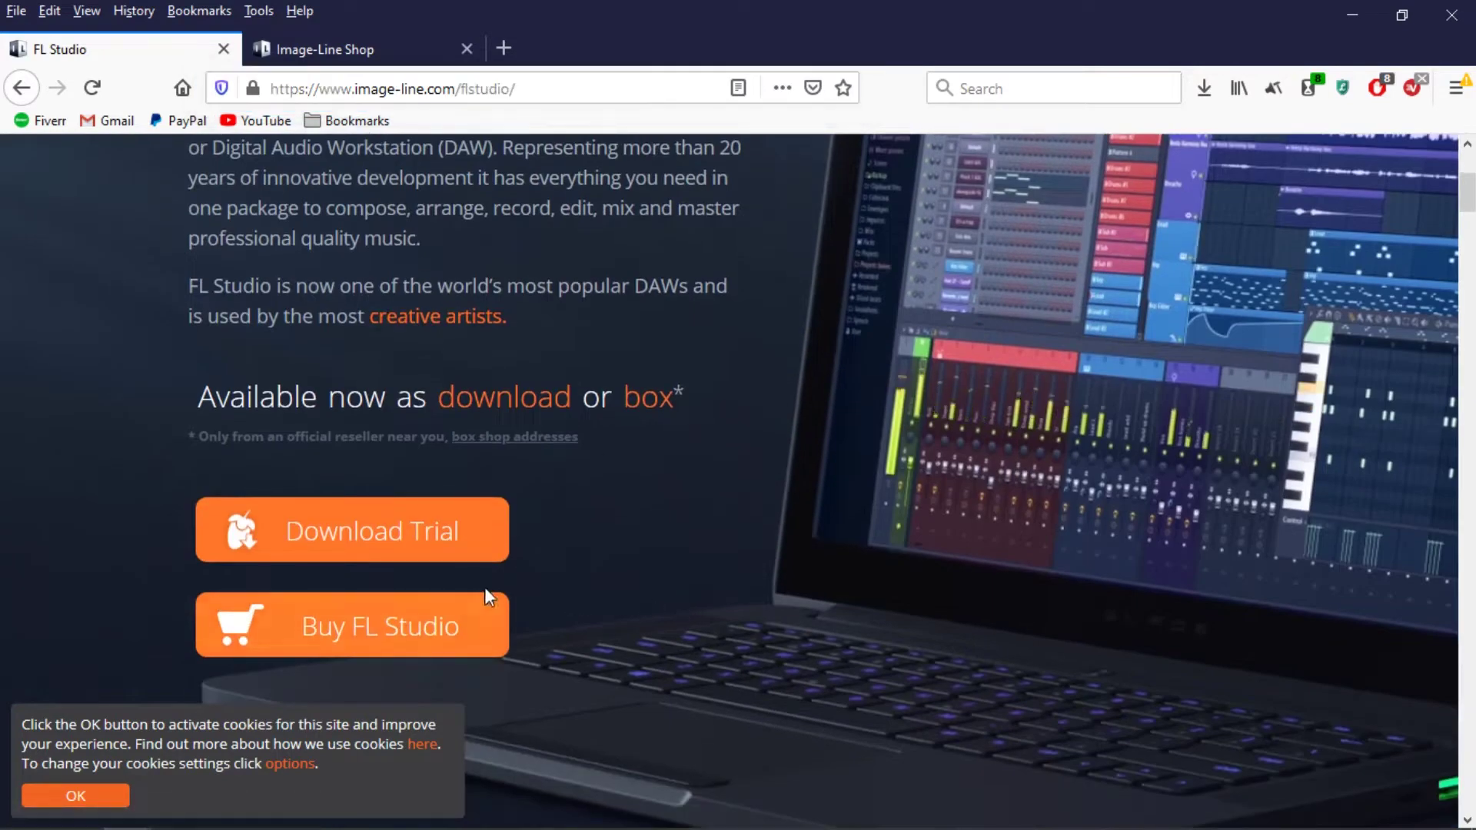
scroll(496, 584, "down", 1)
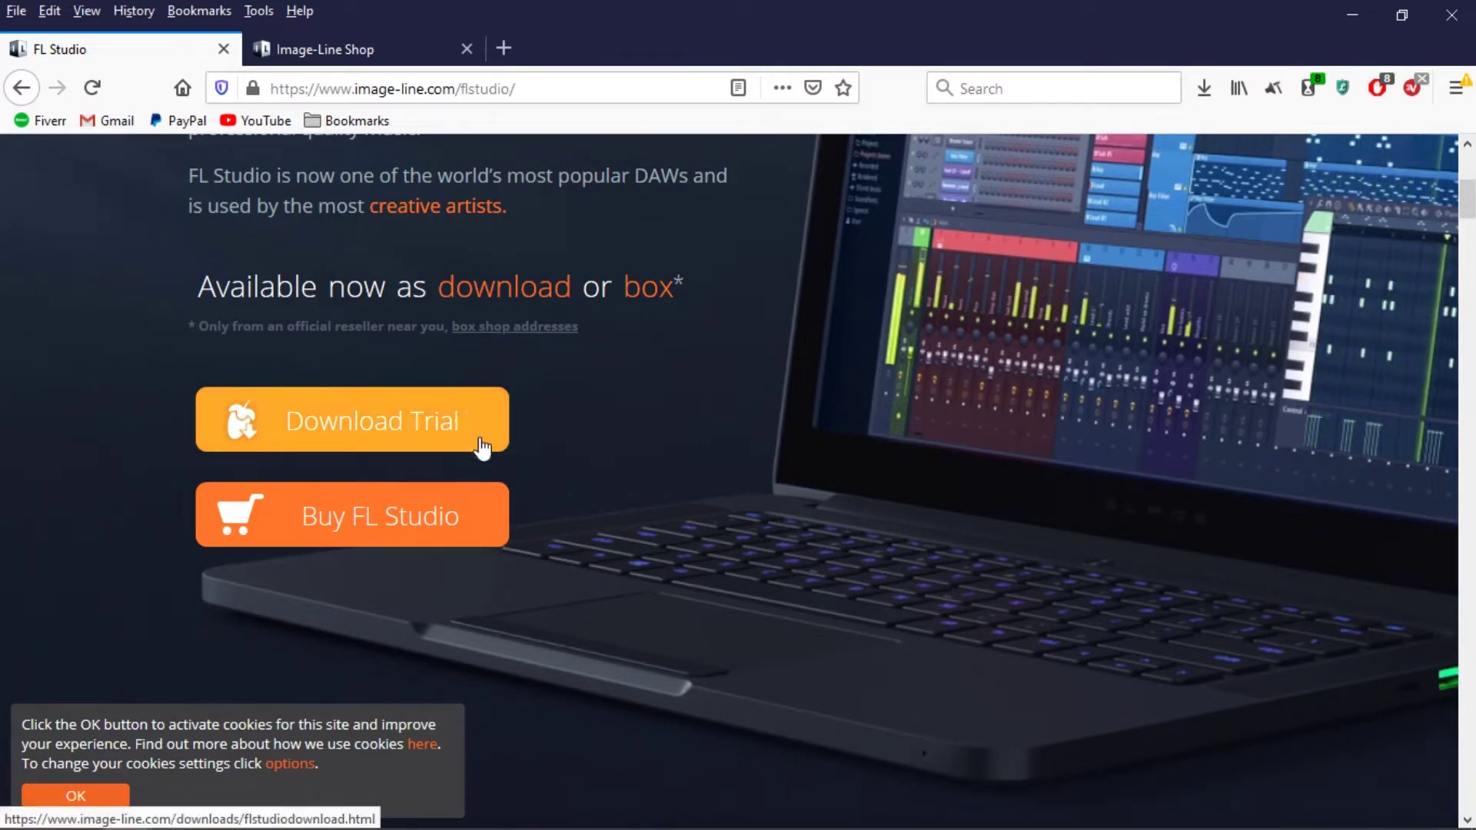
scroll(484, 442, "down", 2)
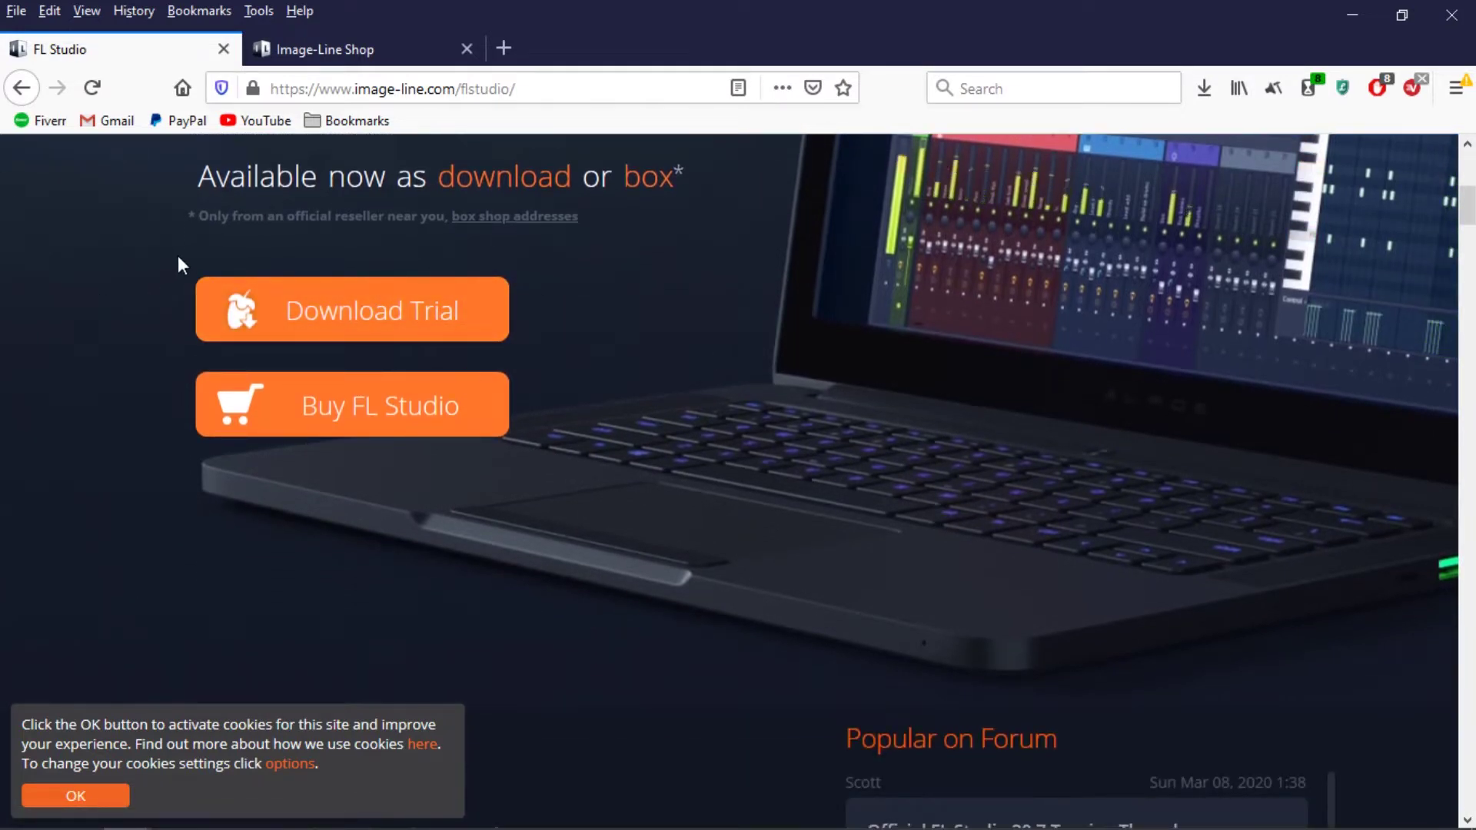
scroll(461, 500, "up", 2)
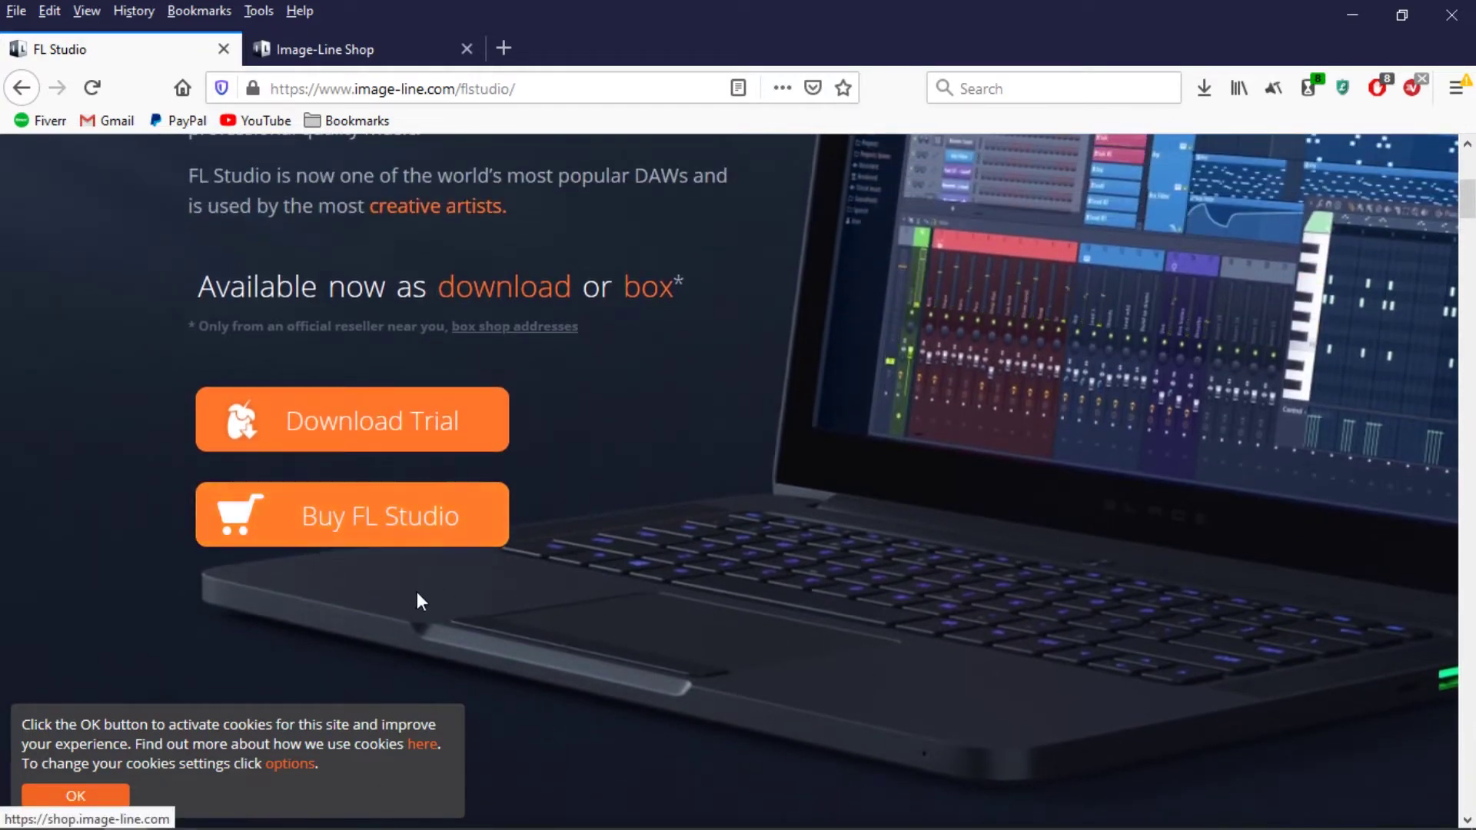
Step: Switch to the Image-Line Shop page and compare the features and prices of the FL Studio editions
left_click(344, 46)
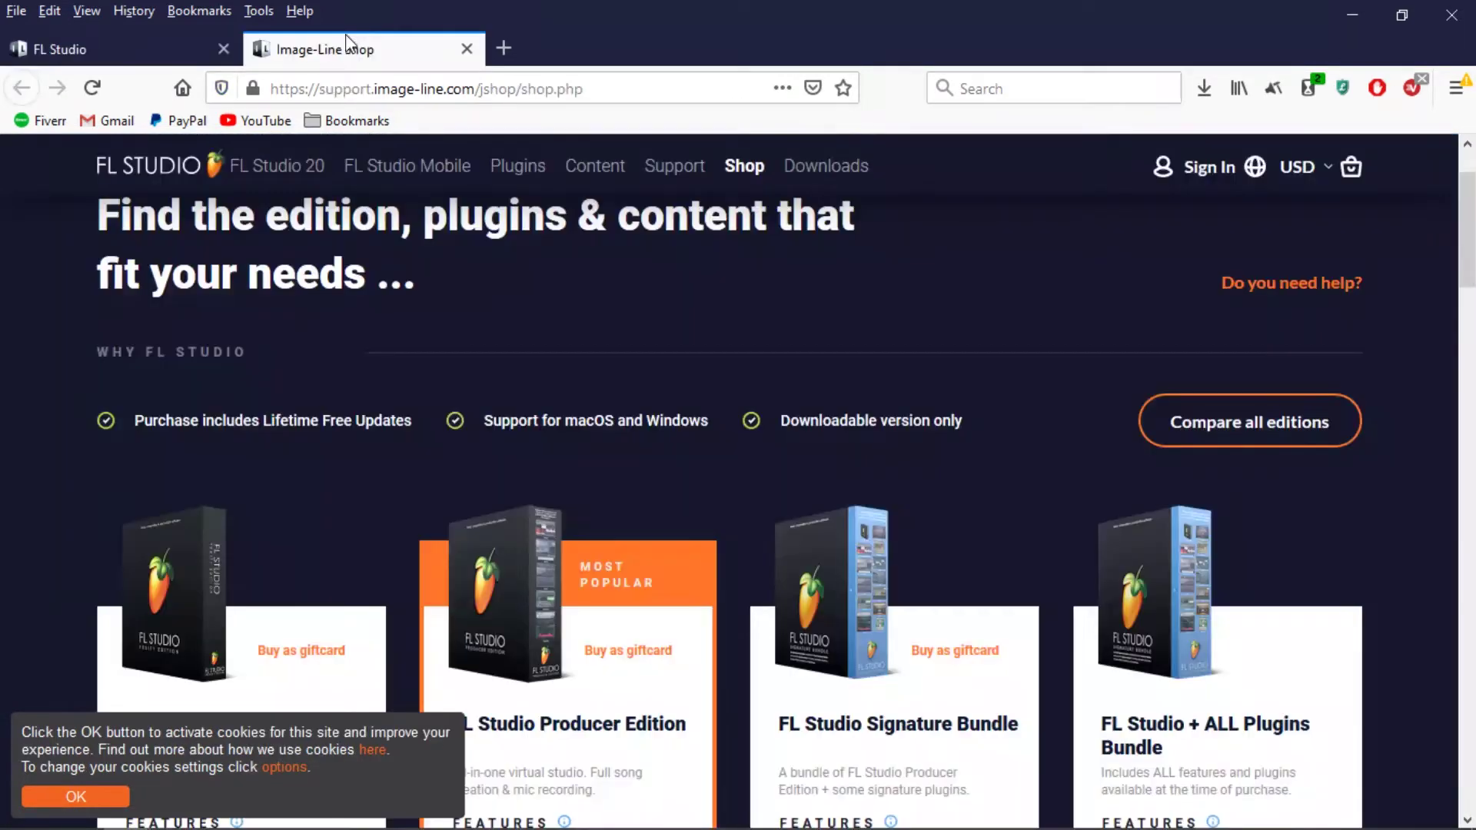
scroll(1102, 377, "down", 3)
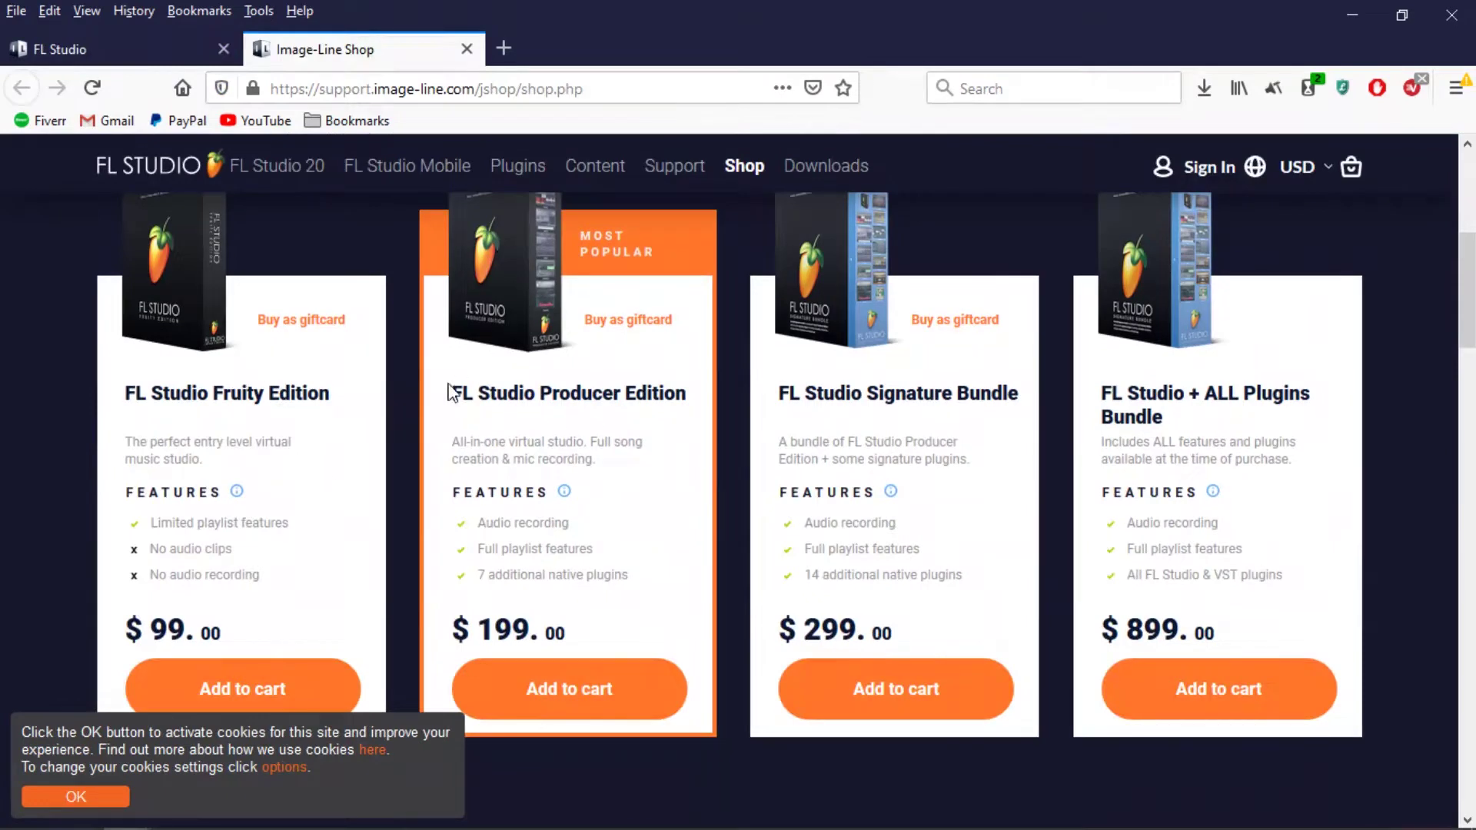
left_click_drag(94, 401, 260, 611)
left_click(308, 601)
left_click(130, 392)
left_click(290, 578)
mouse_move(449, 394)
left_mouse_down()
mouse_move(563, 448)
mouse_move(666, 553)
mouse_move(662, 643)
mouse_move(565, 492)
mouse_move(470, 388)
left_mouse_up()
left_click(590, 645)
left_click(471, 386)
left_click_drag(471, 517, 628, 577)
left_click(526, 550)
left_click(628, 576)
mouse_move(763, 382)
left_mouse_down()
mouse_move(1214, 491)
mouse_move(1151, 505)
mouse_move(821, 384)
mouse_move(1063, 397)
mouse_move(1312, 577)
mouse_move(1318, 603)
left_mouse_up()
left_click(1289, 566)
left_click_drag(783, 626, 1164, 619)
left_click(1135, 581)
left_click_drag(495, 385, 622, 573)
left_click(618, 573)
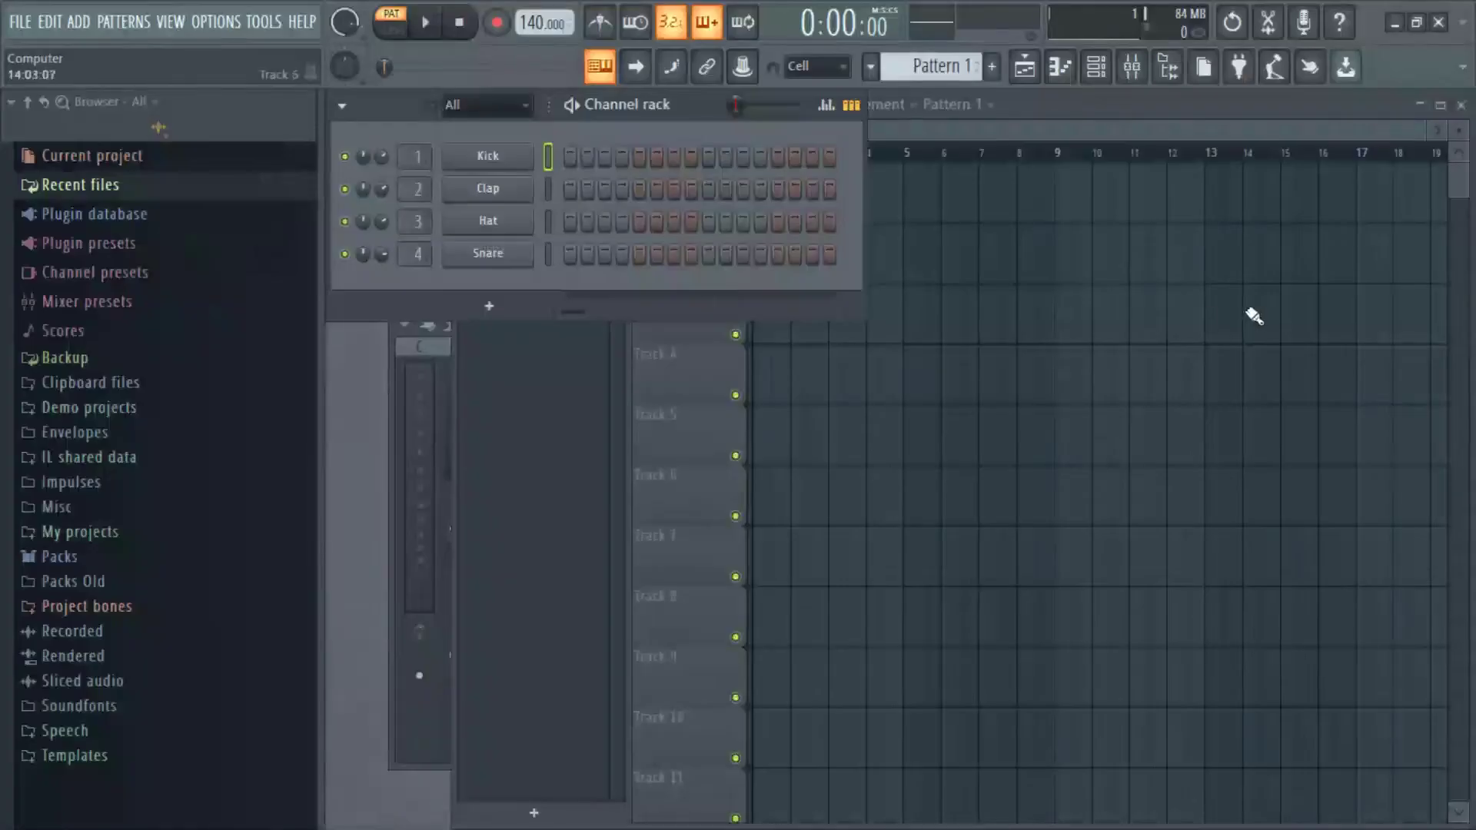
Step: In FL Studio, look over the playlist and channel rack windows and browse the Minimal project templates
key("F5")
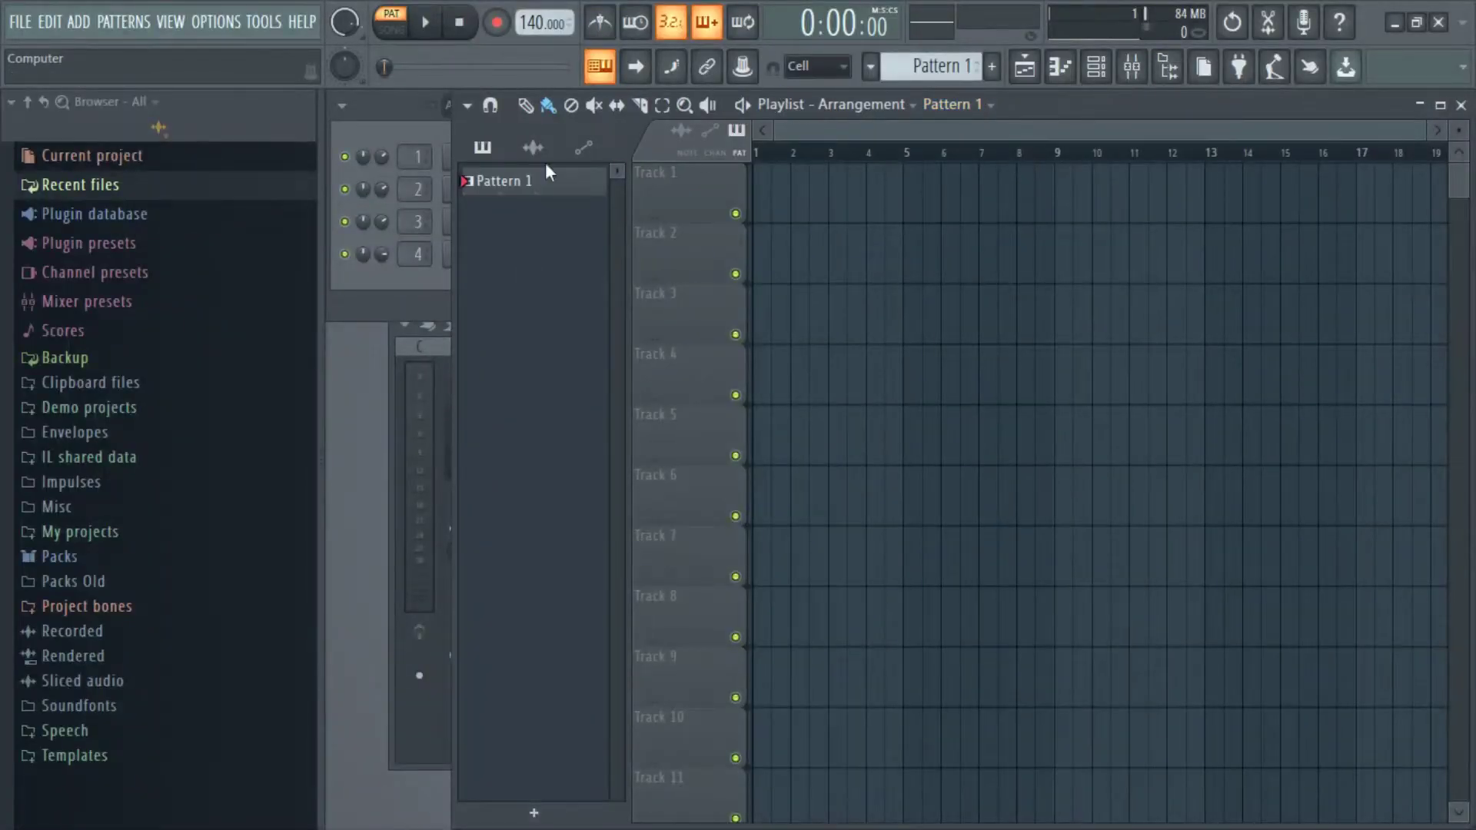
left_click(428, 140)
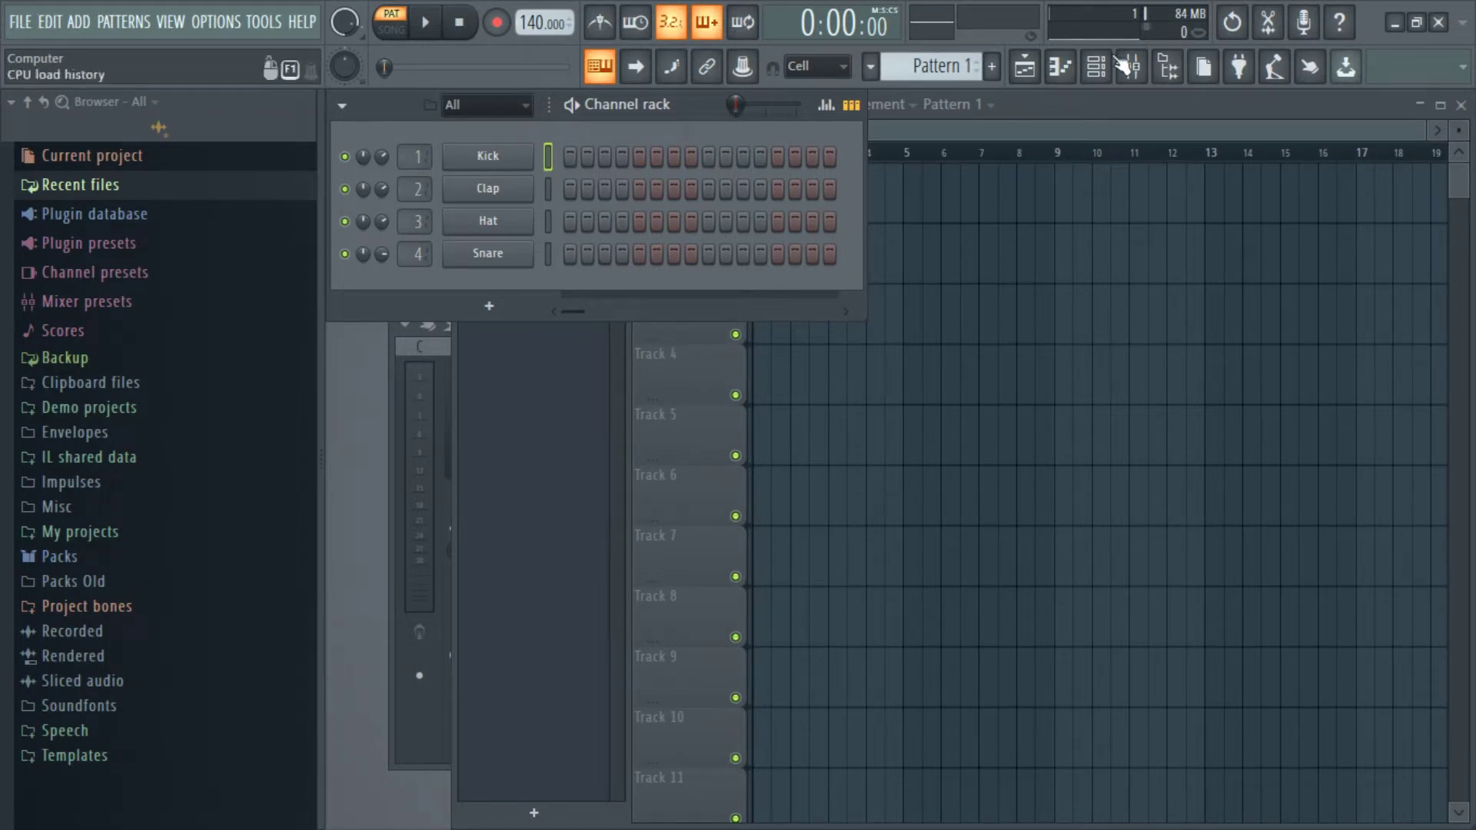
left_click(25, 24)
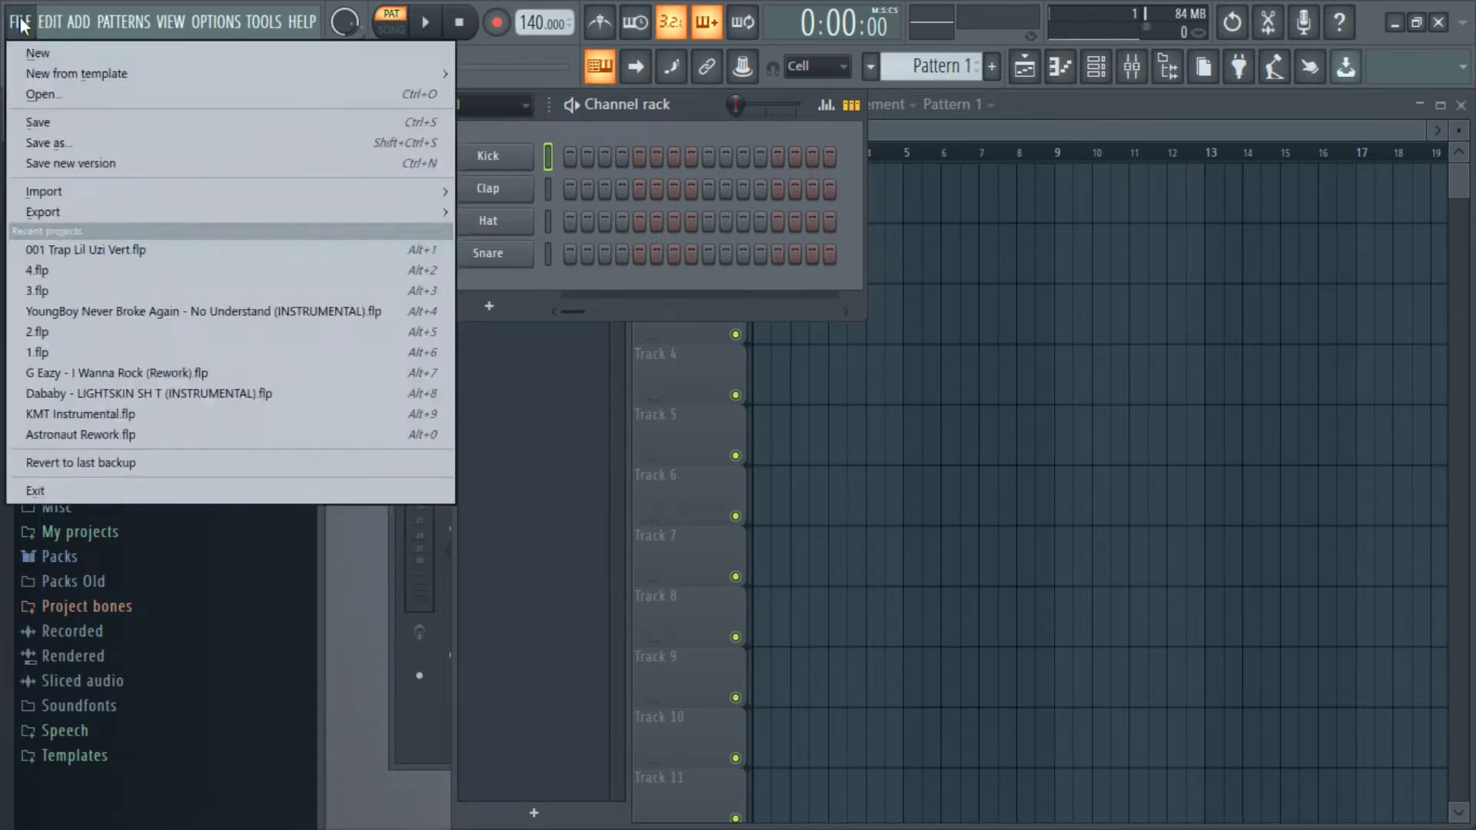
mouse_move(38, 75)
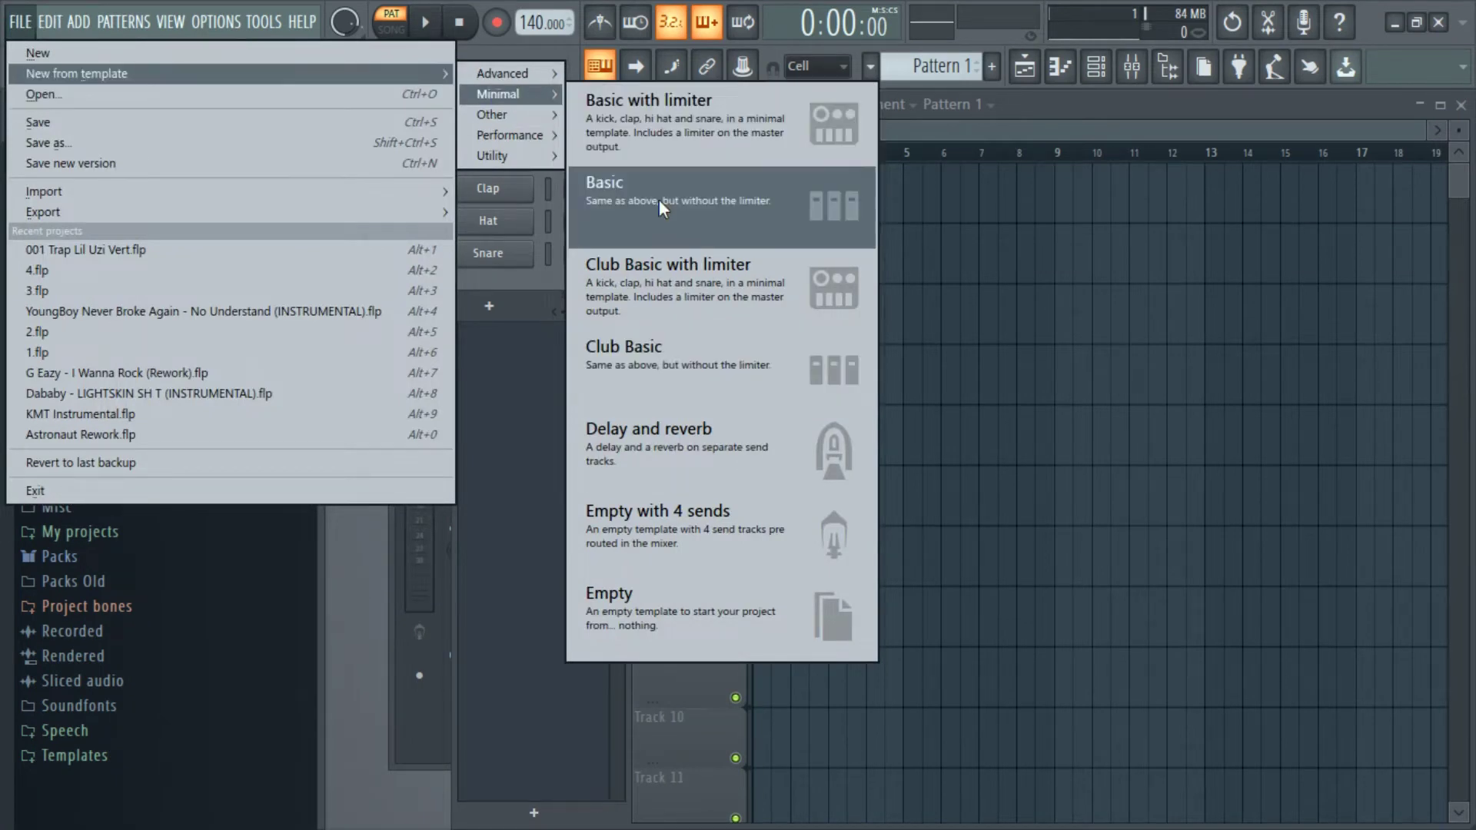
left_click(668, 292)
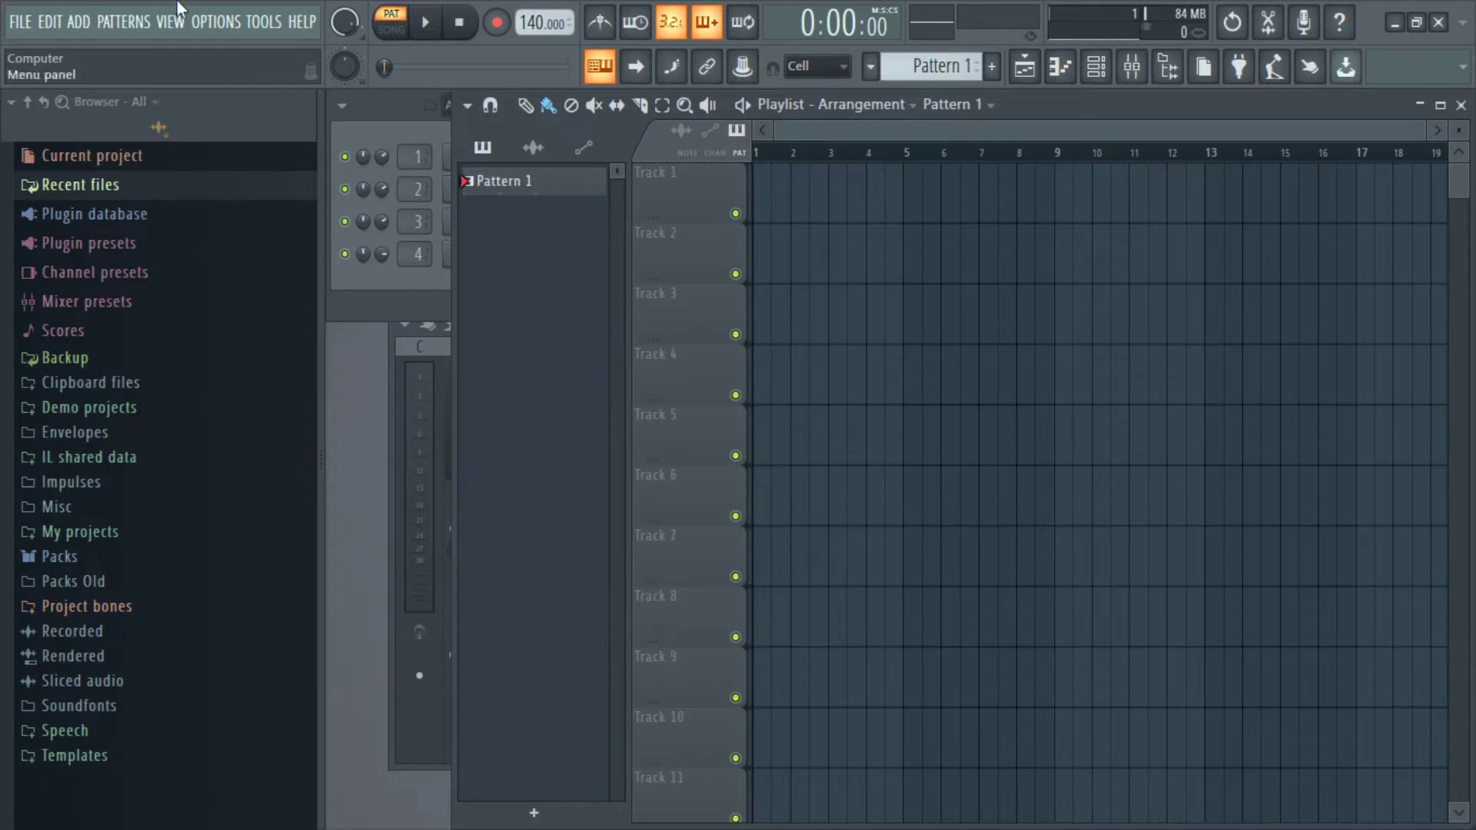
Step: Program Pattern 1 in the channel rack with kicks on steps 1, 5, 9 and 13 and claps on 5 and 13, and play it
left_click(390, 104)
double_click(553, 162)
double_click(546, 153)
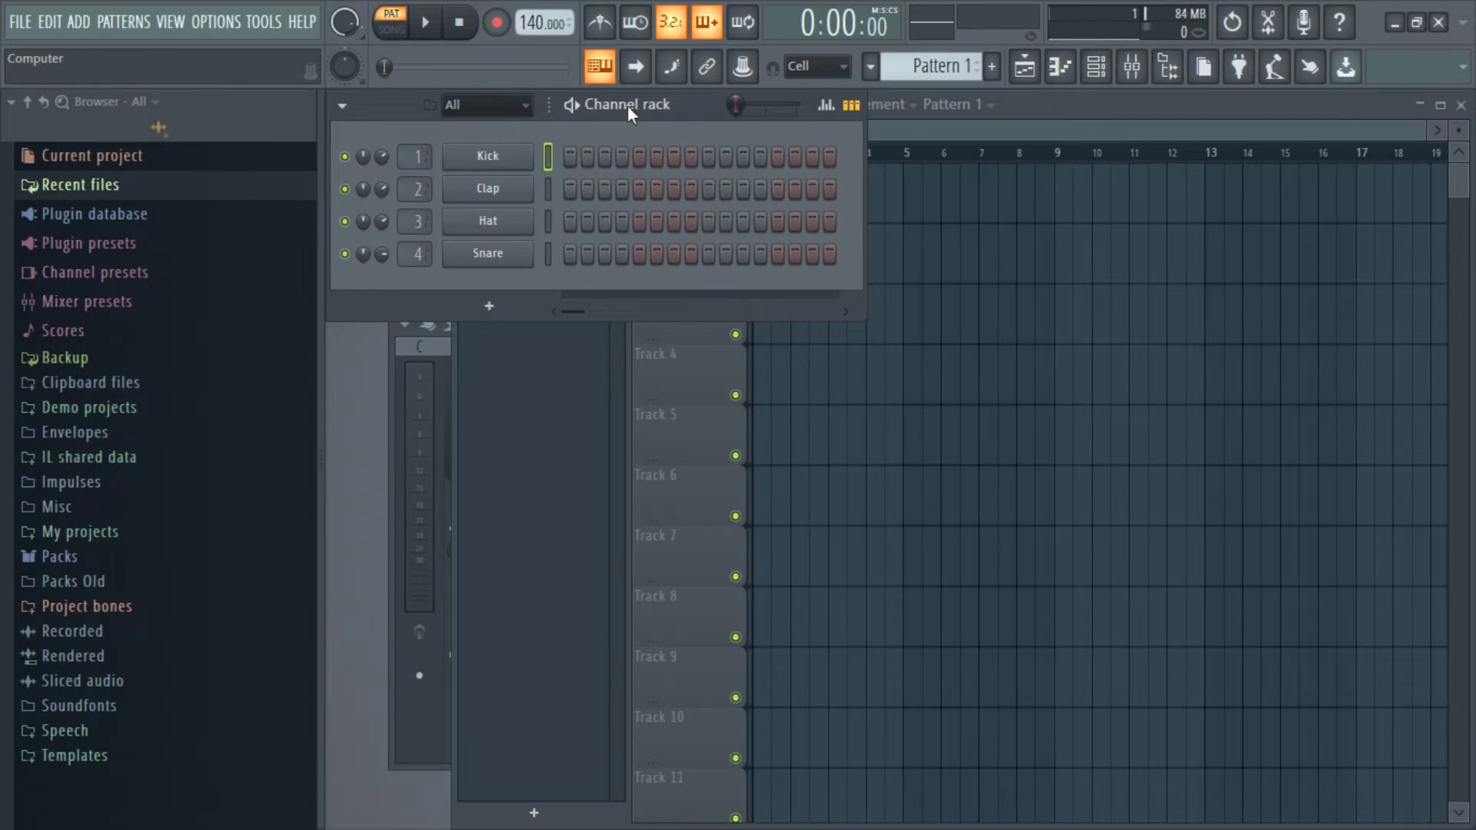
mouse_move(612, 105)
left_mouse_down()
mouse_move(681, 122)
mouse_move(617, 106)
left_mouse_up()
mouse_move(608, 98)
left_mouse_down()
mouse_move(641, 114)
mouse_move(620, 103)
mouse_move(668, 188)
mouse_move(699, 139)
mouse_move(634, 147)
mouse_move(623, 108)
left_mouse_up()
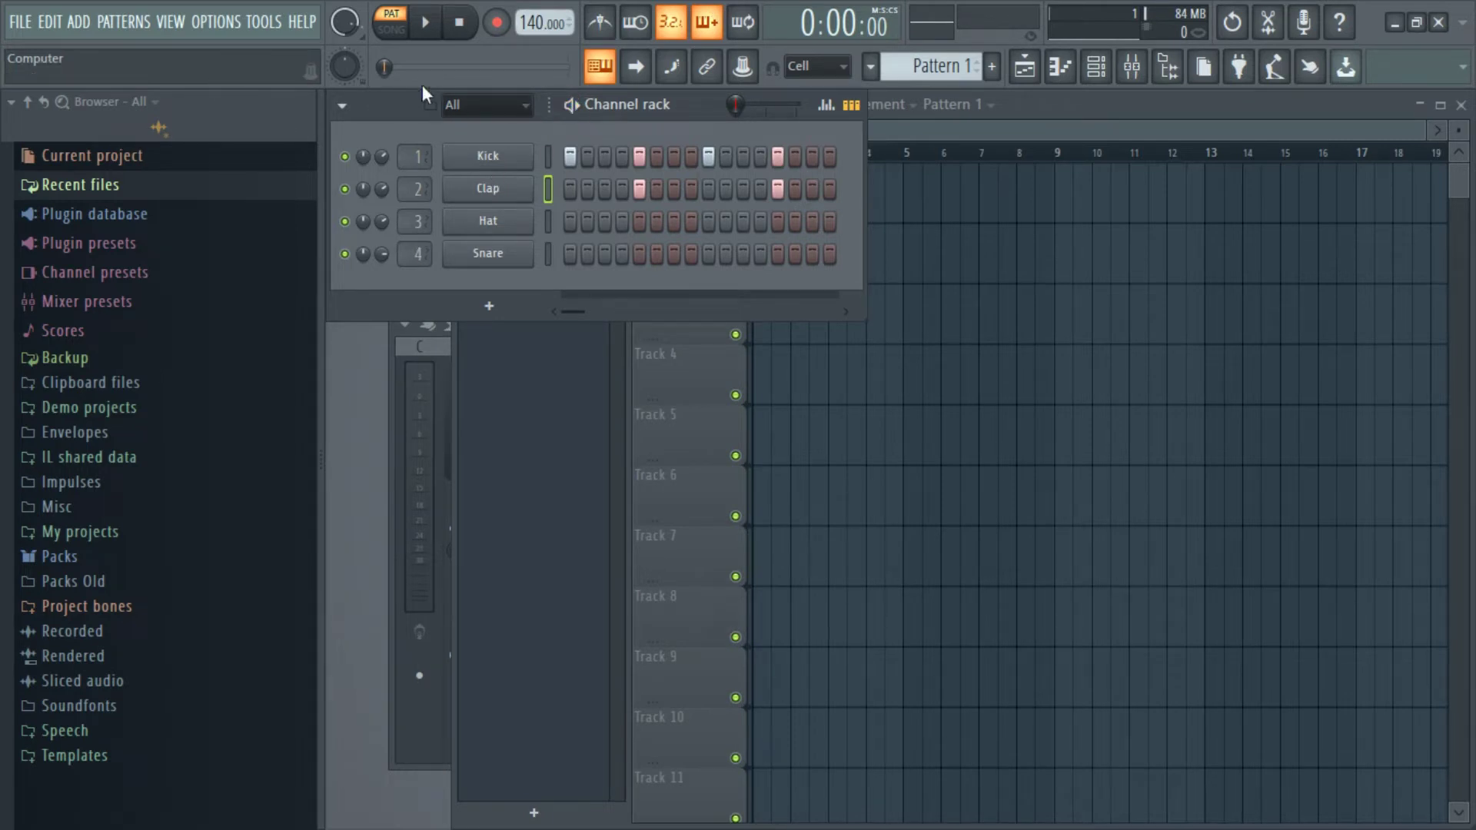
left_click(426, 23)
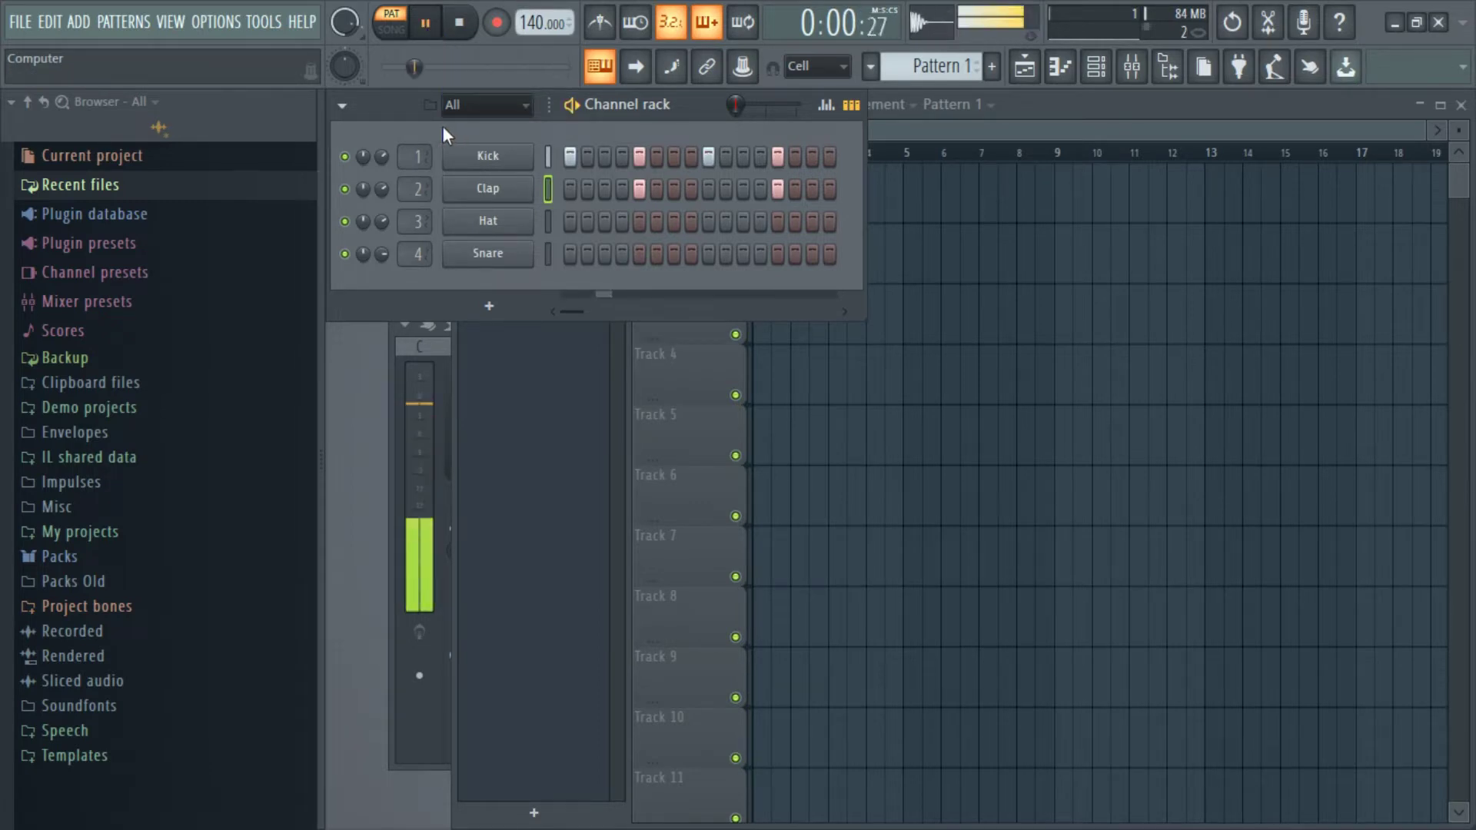
left_click(459, 23)
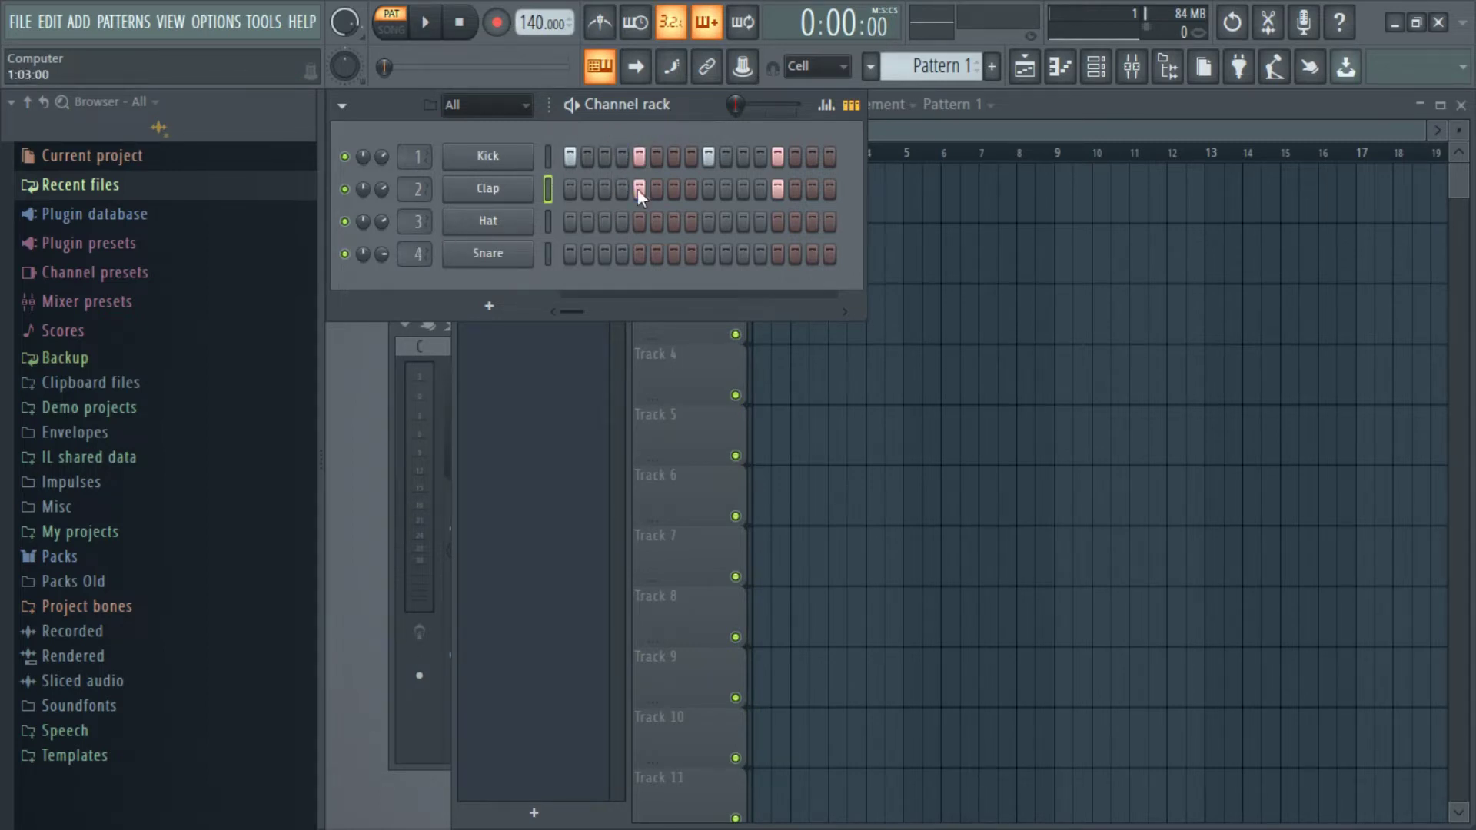
Step: Add a second pattern to the project, keeping its default name
left_click(999, 73)
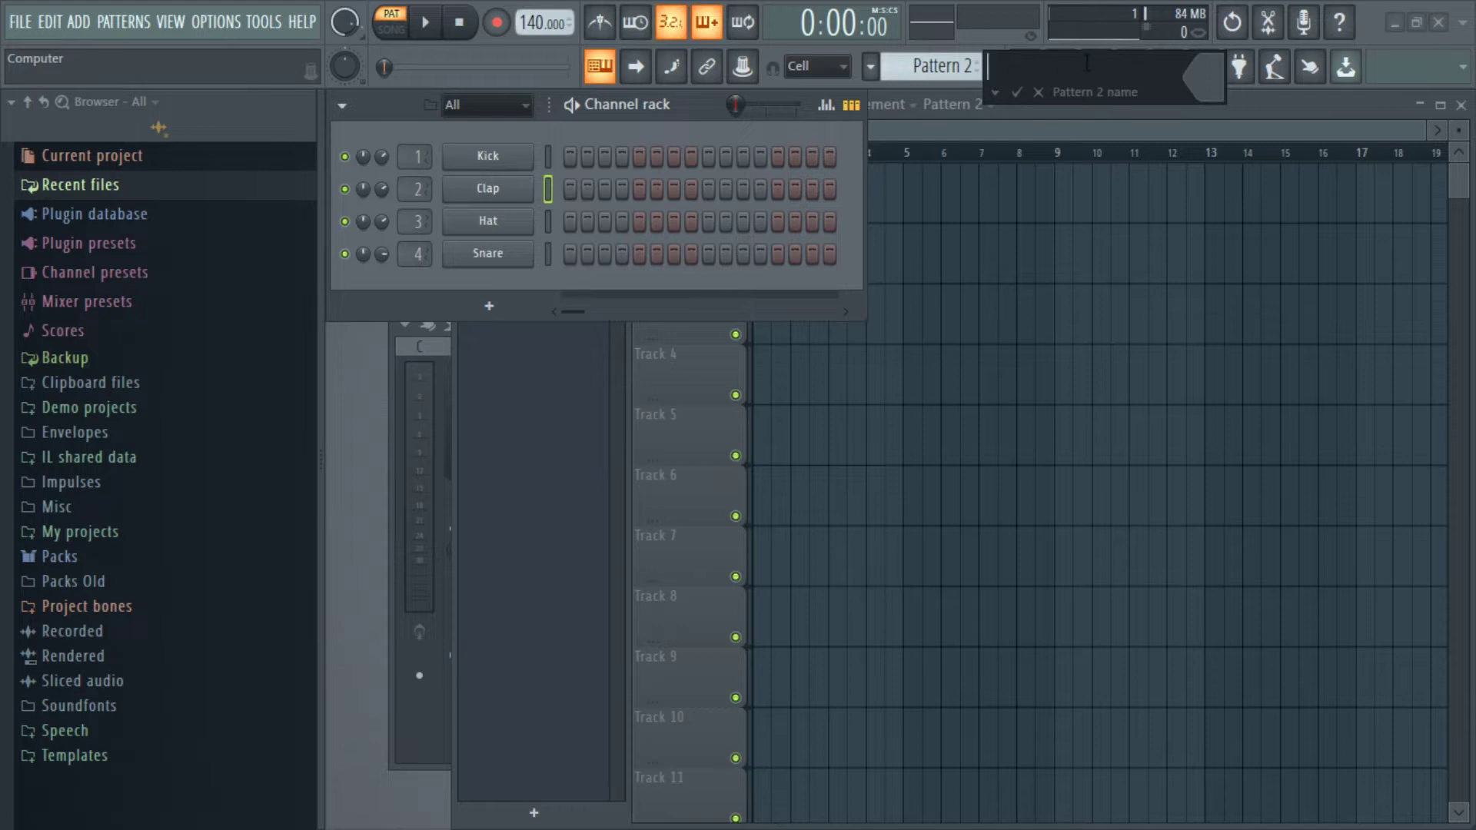
type("jfjgk")
key("BackSpace")
key("BackSpace")
key("BackSpace")
key("BackSpace")
key("BackSpace")
key("Escape")
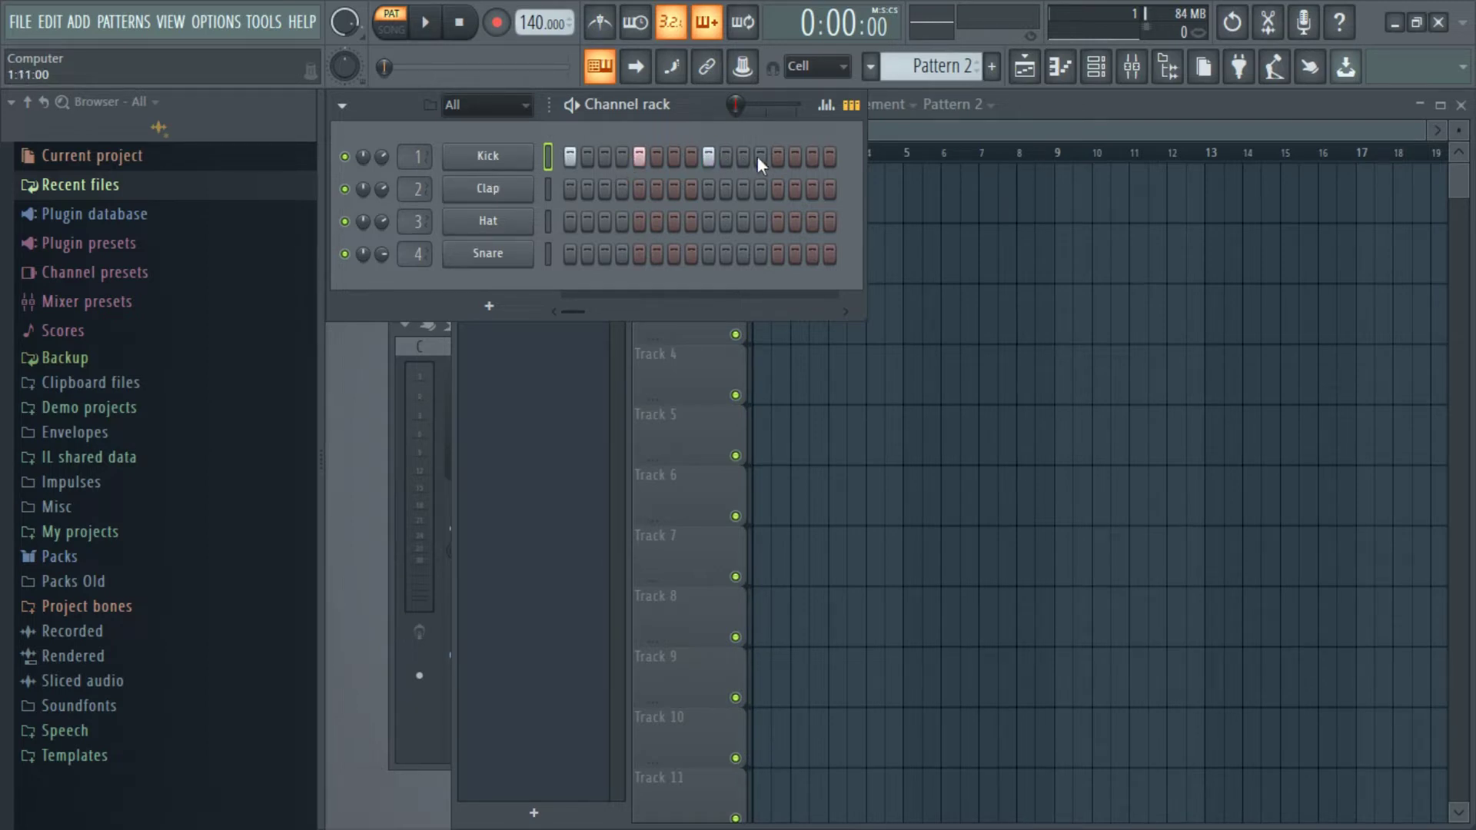
Step: Fill Pattern 2 with kicks on steps 1, 5, 9 and 13, claps on 5 and 13 and hats on every odd step, and play it
left_click(637, 189)
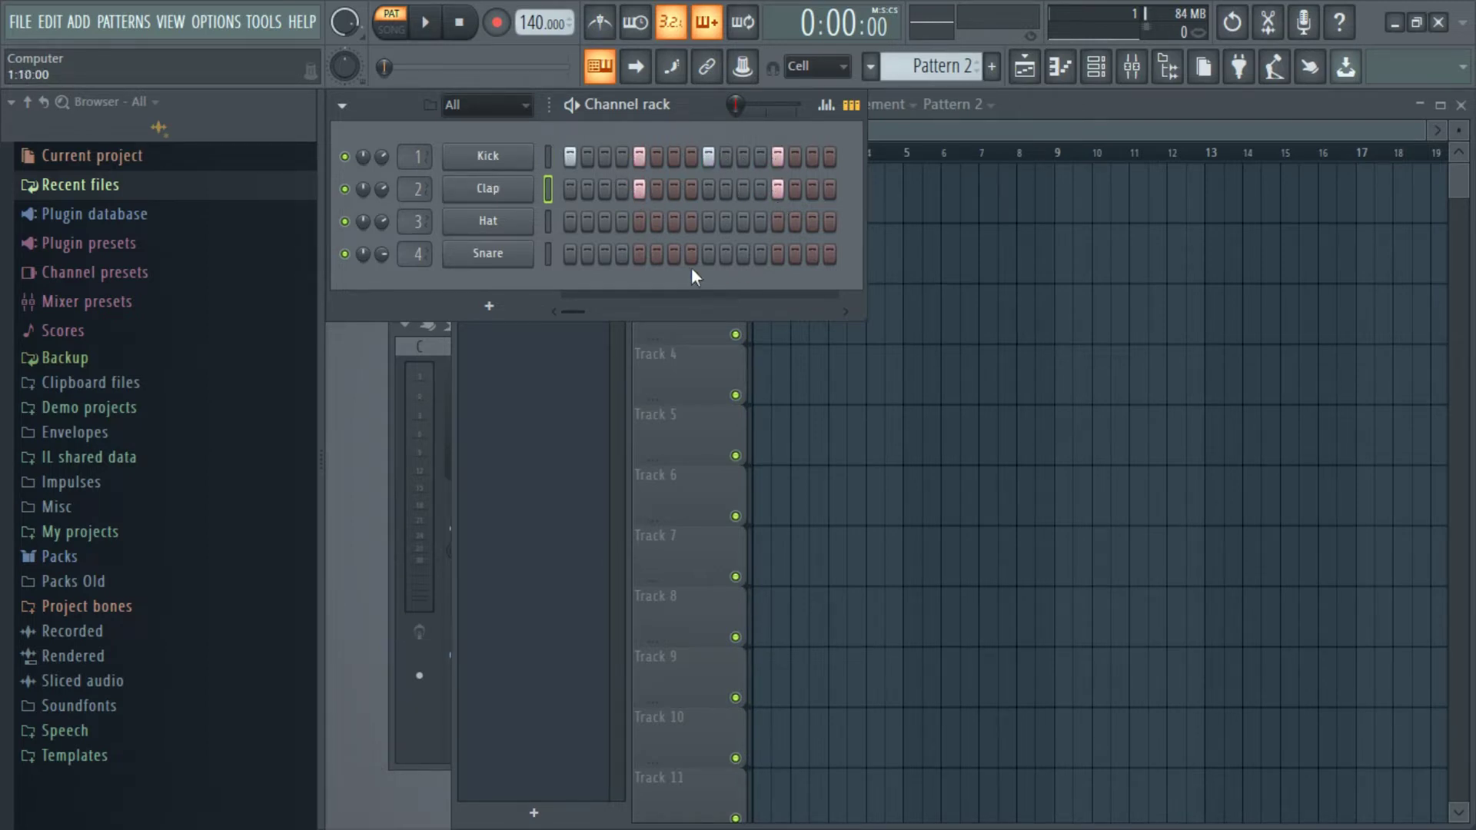
left_click(569, 221)
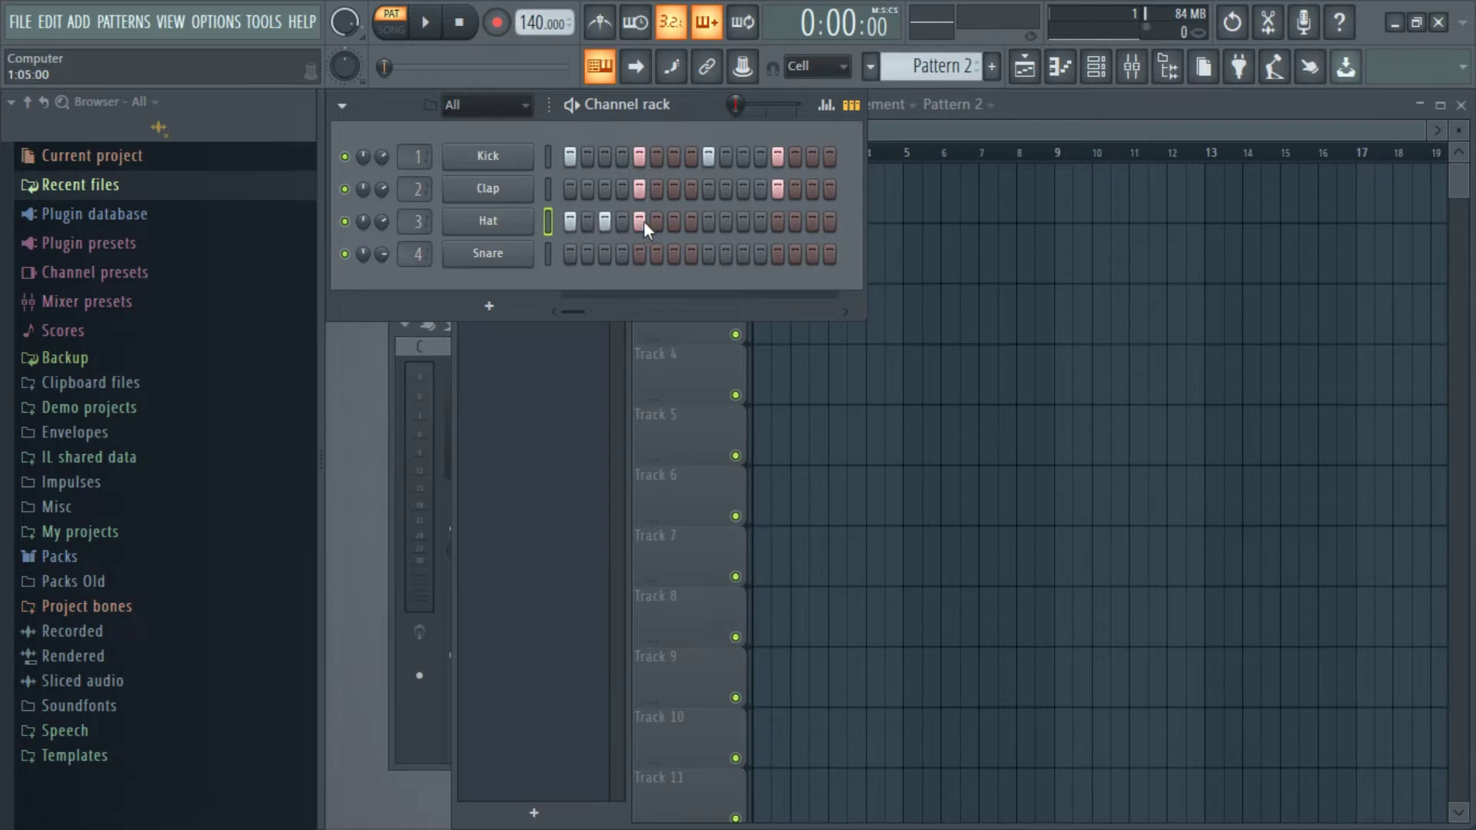
left_click(776, 221)
left_click(812, 221)
key("space")
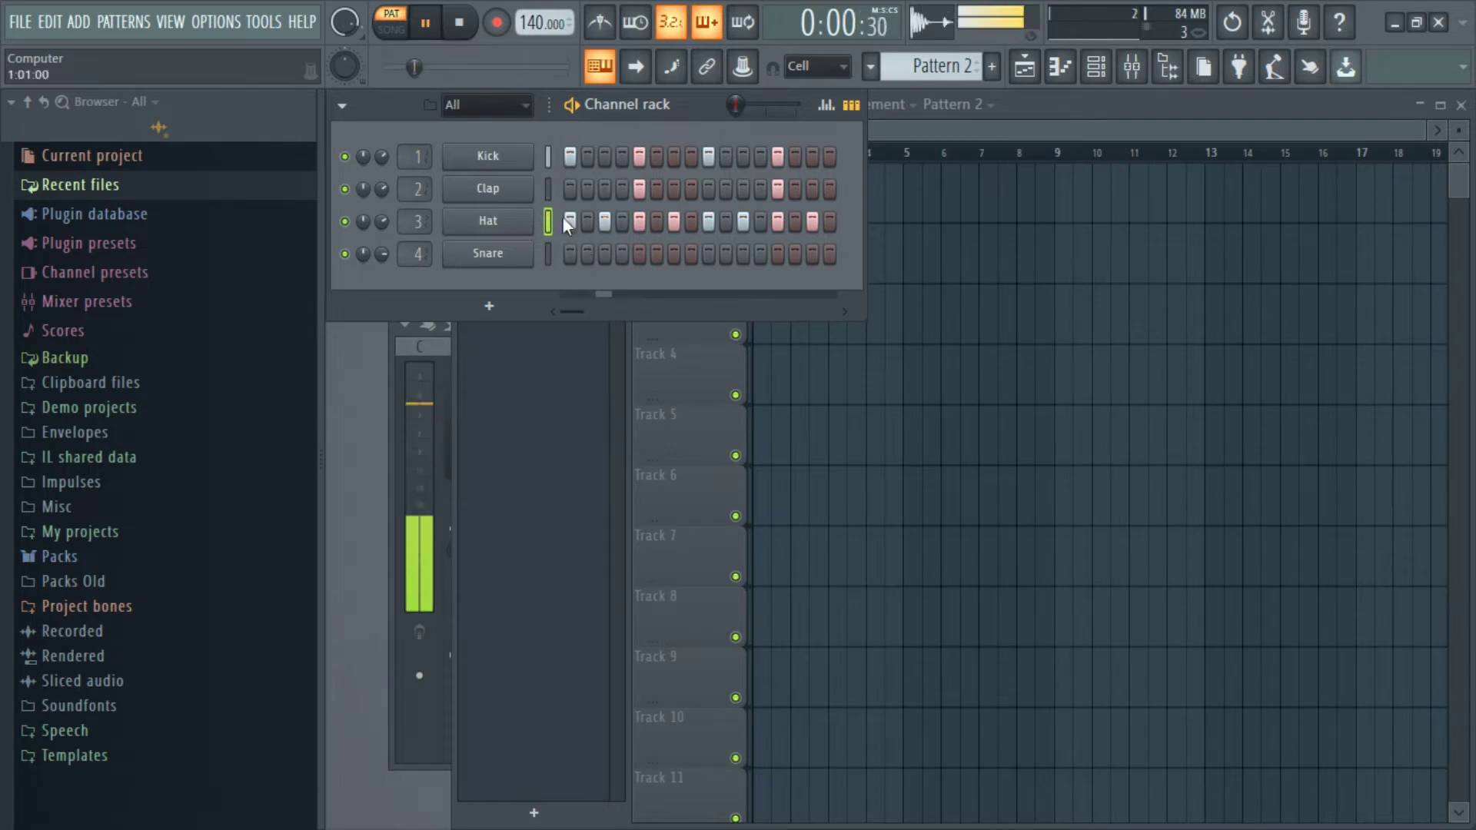
left_click(472, 23)
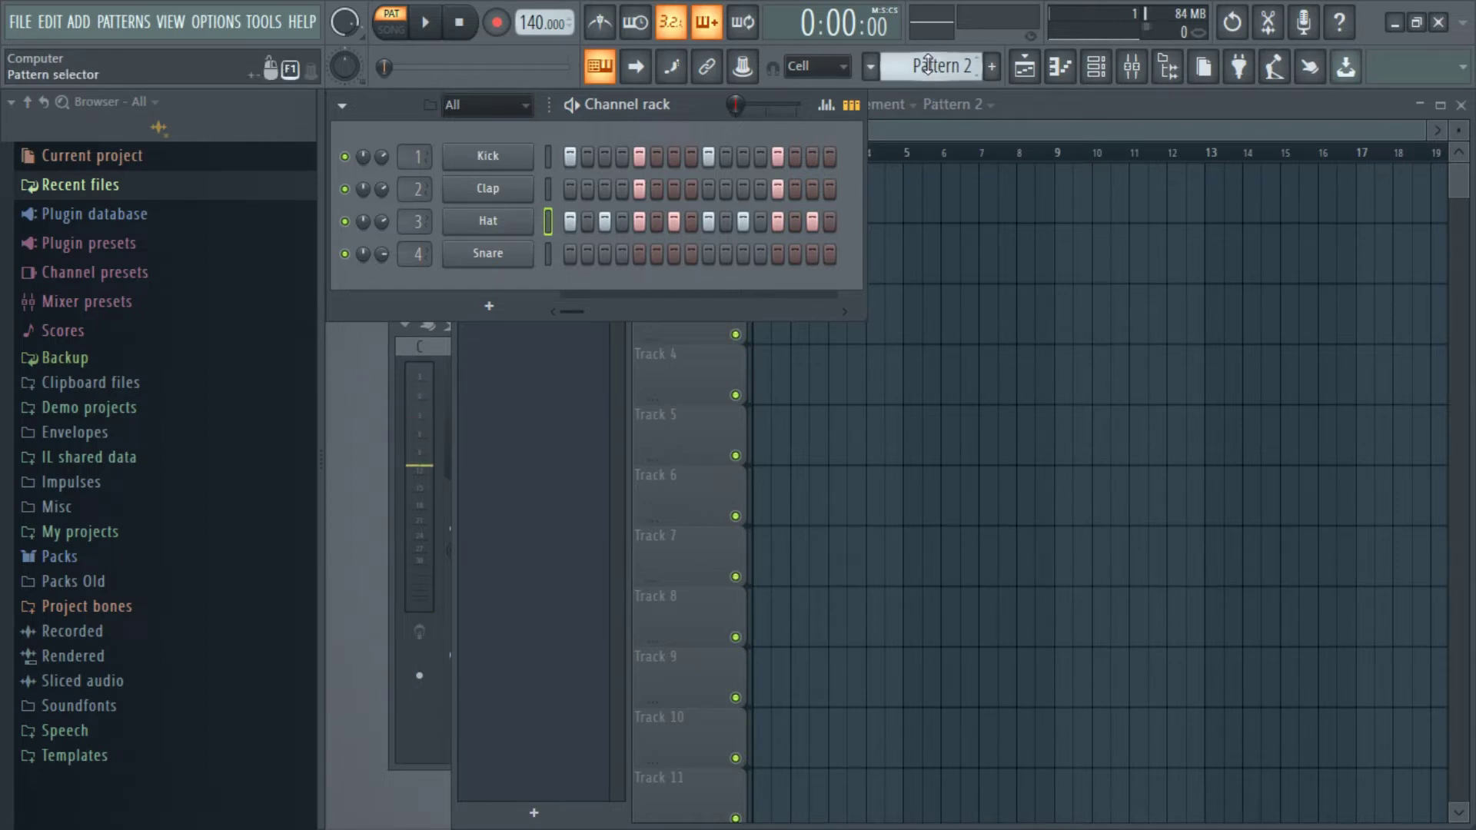
Step: Scroll through the project's patterns to compare Pattern 1, Pattern 2 and the empty ones, and return to Pattern 1
left_click_drag(928, 65, 928, 70)
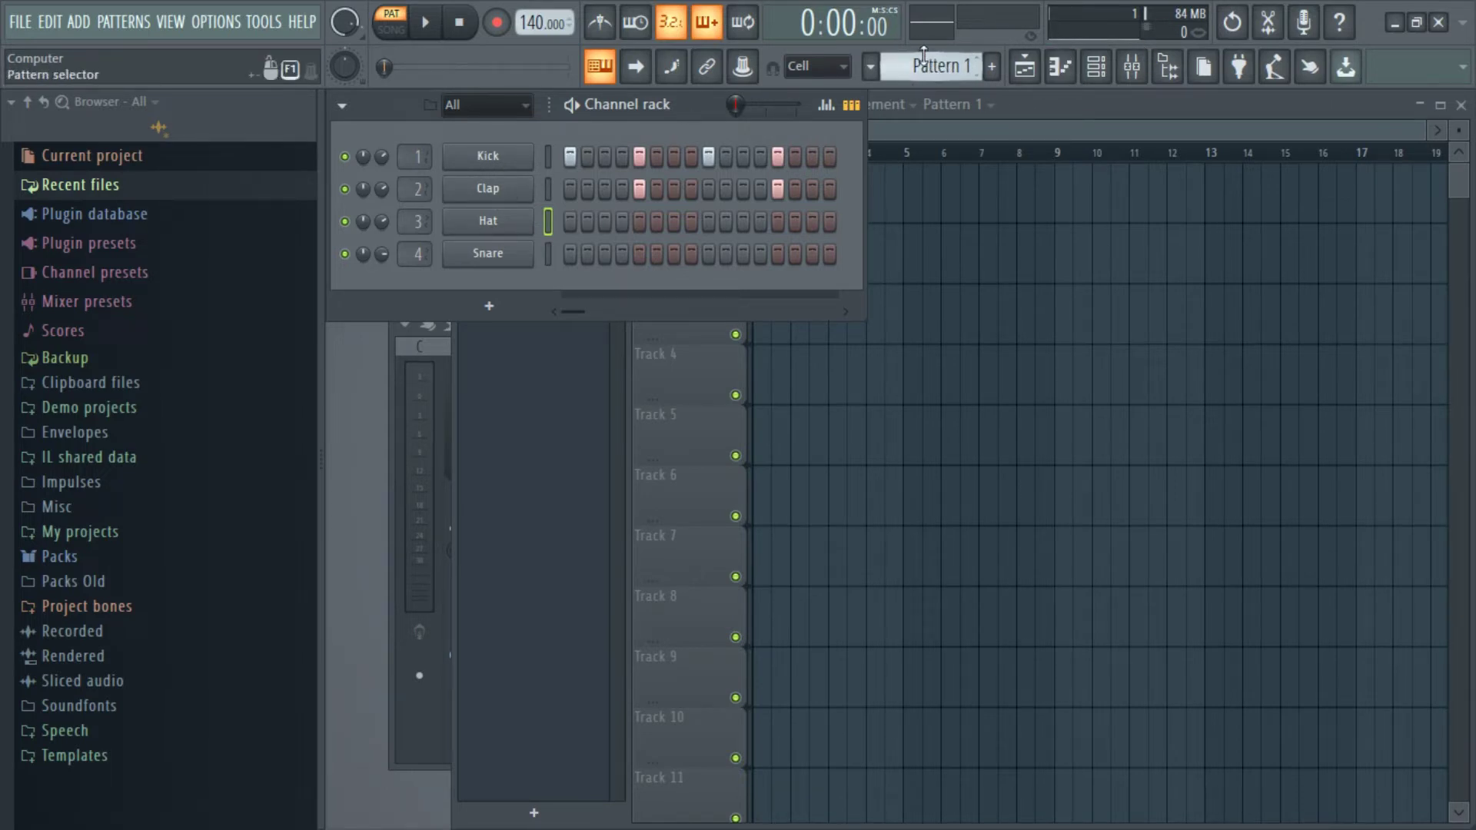
left_click_drag(925, 65, 926, 62)
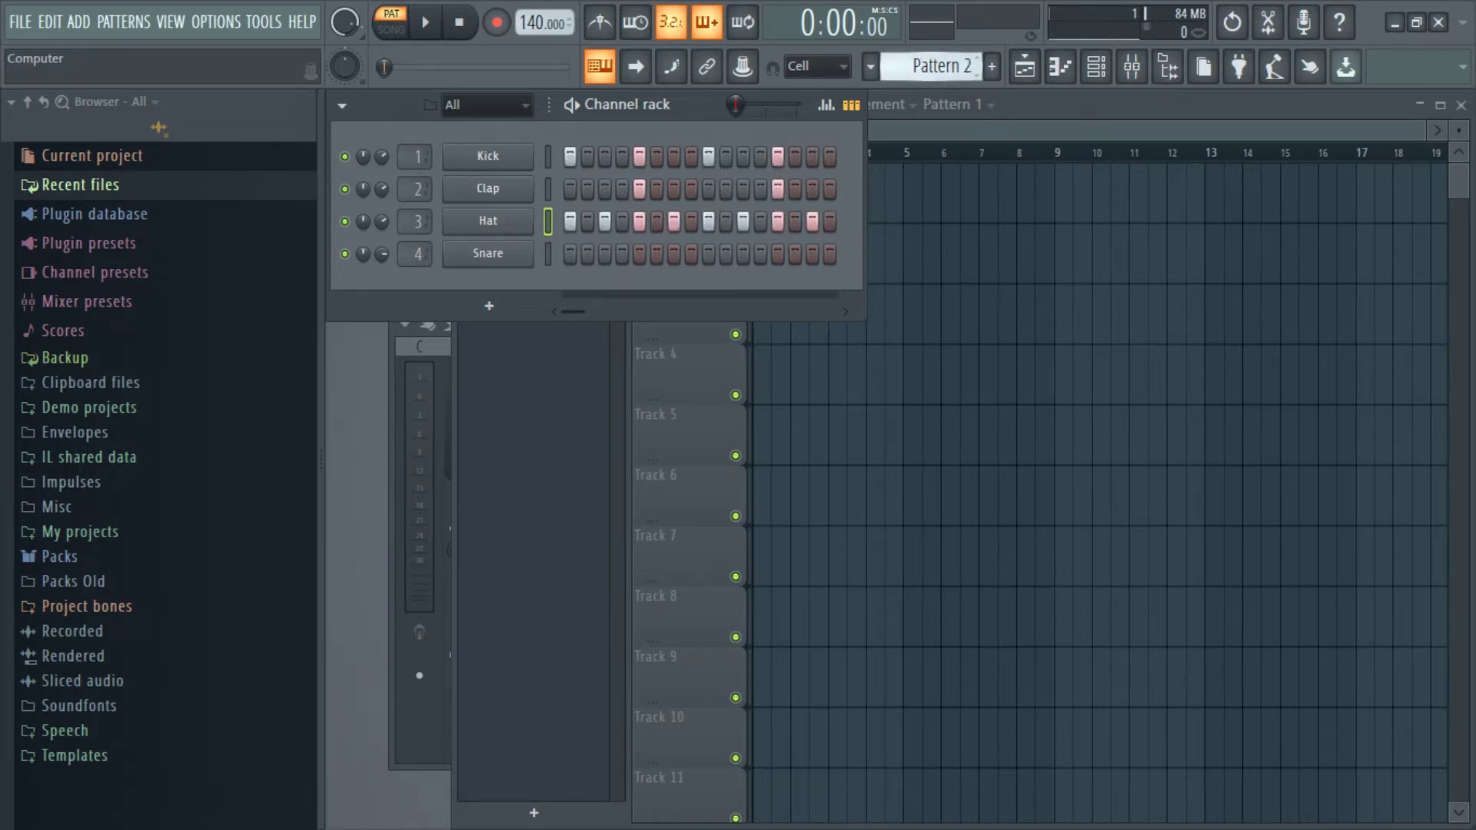
left_click_drag(926, 66, 926, 50)
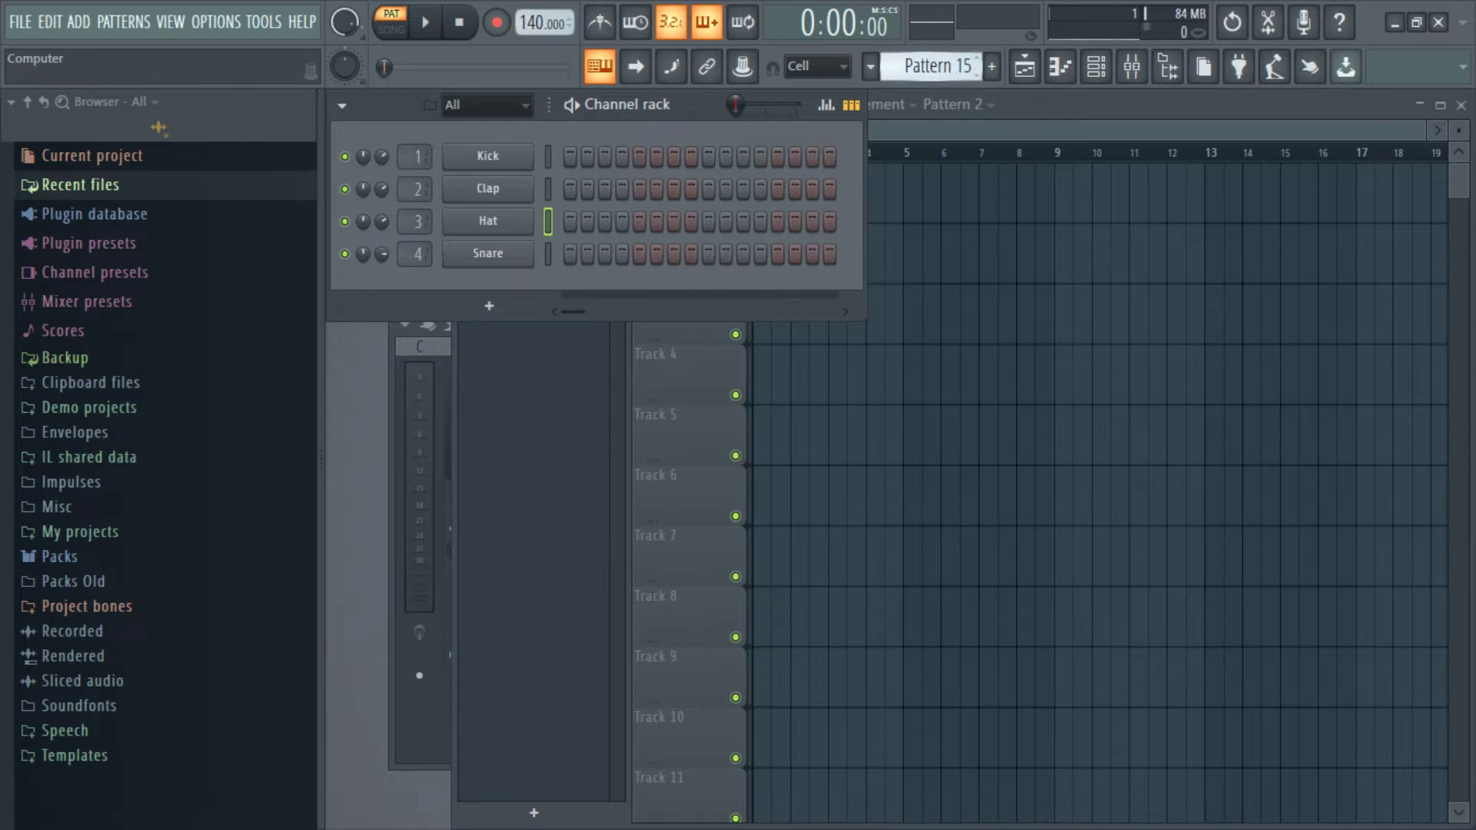
mouse_move(926, 65)
left_mouse_down()
mouse_move(926, 46)
mouse_move(909, 70)
mouse_move(937, 73)
left_mouse_up()
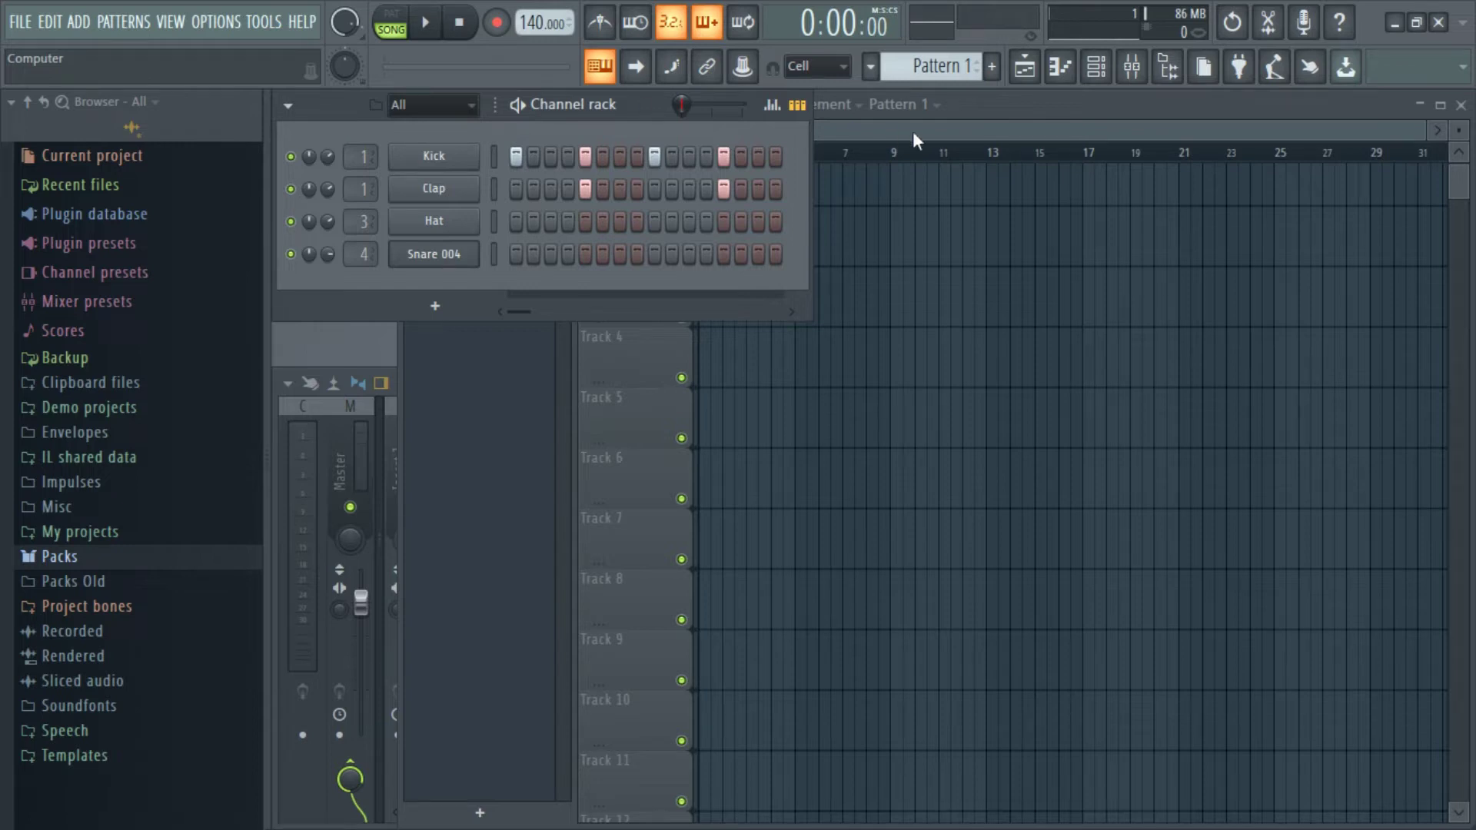
Step: Bring the playlist to the front and switch back and forth between Pattern 1 and Pattern 2
left_click(998, 98)
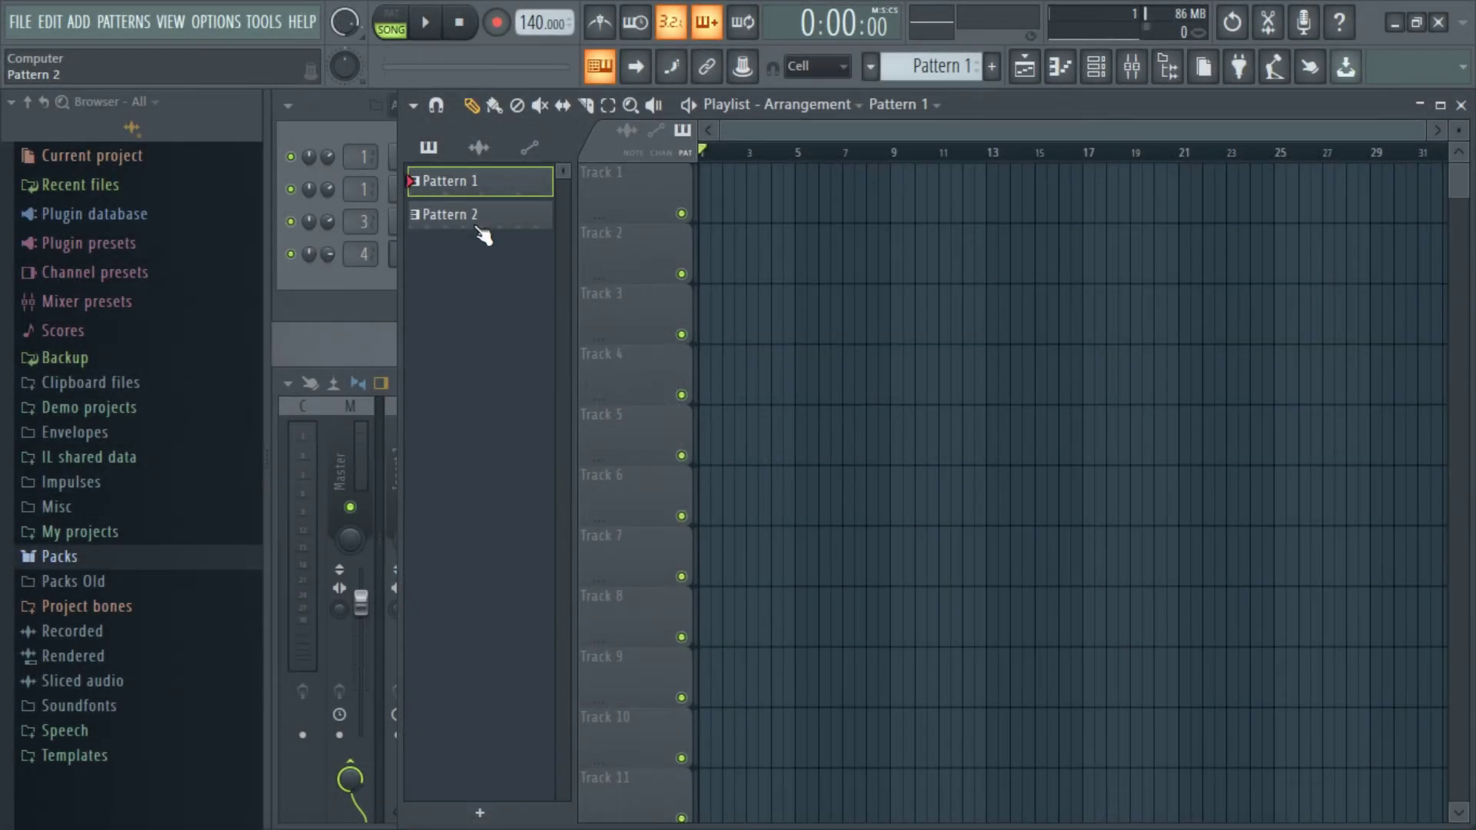
left_click(483, 221)
left_click(489, 191)
left_click(492, 221)
left_click(488, 189)
left_click(484, 215)
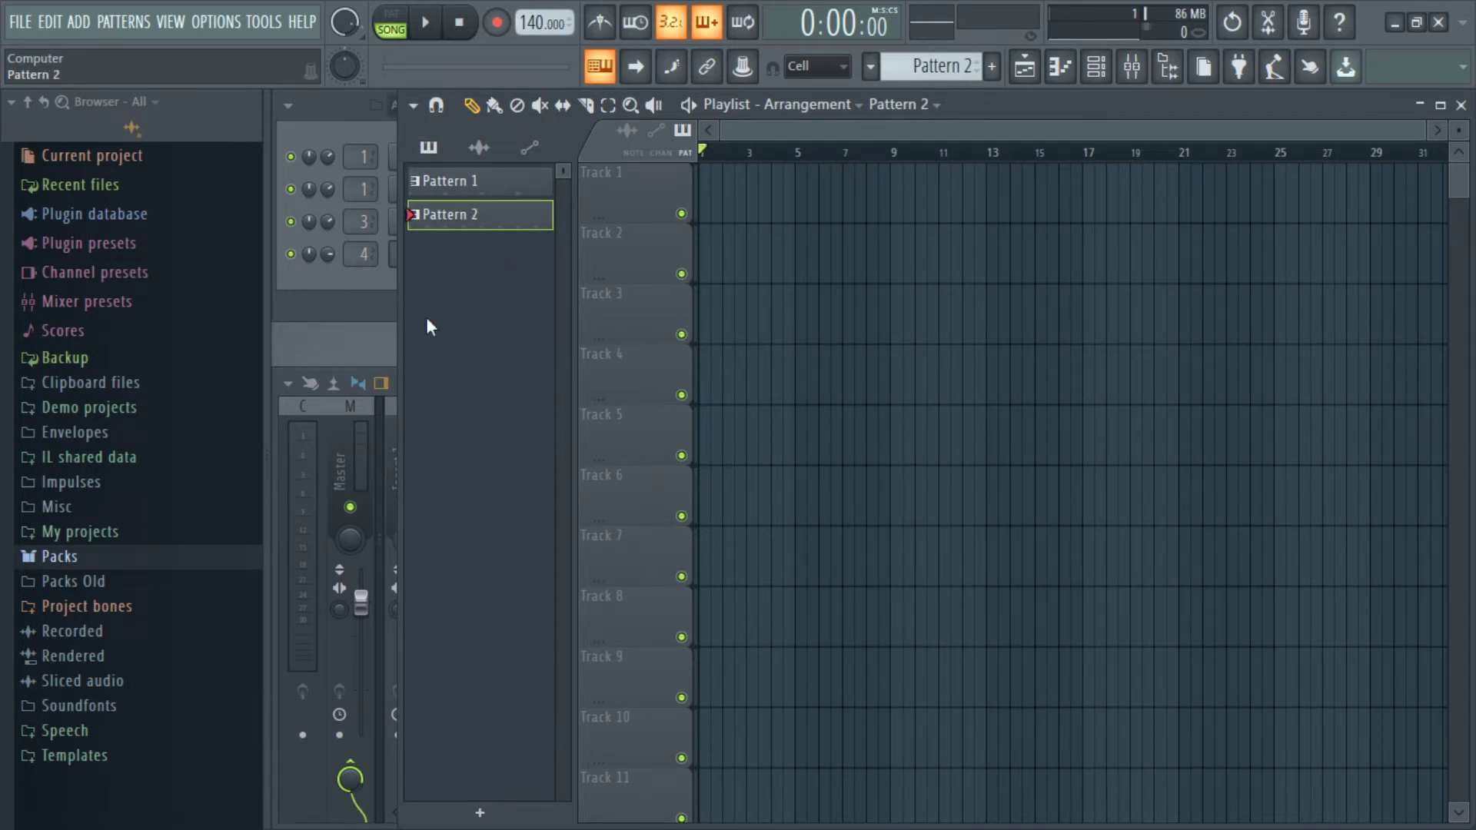
Step: Place a clip of Pattern 1 at bar 1 of Track 1 in the playlist
left_click(480, 182)
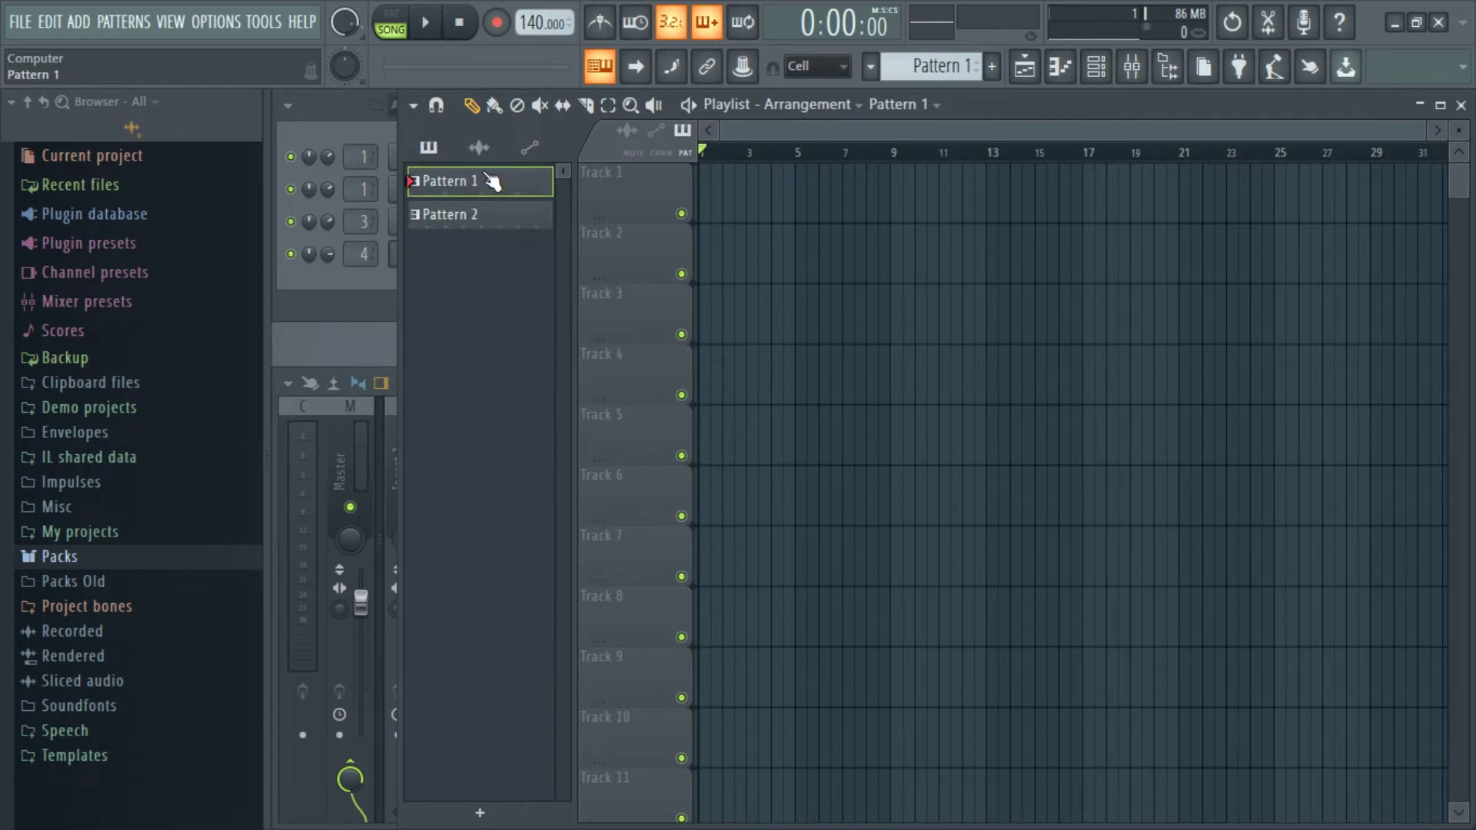
left_click(706, 185)
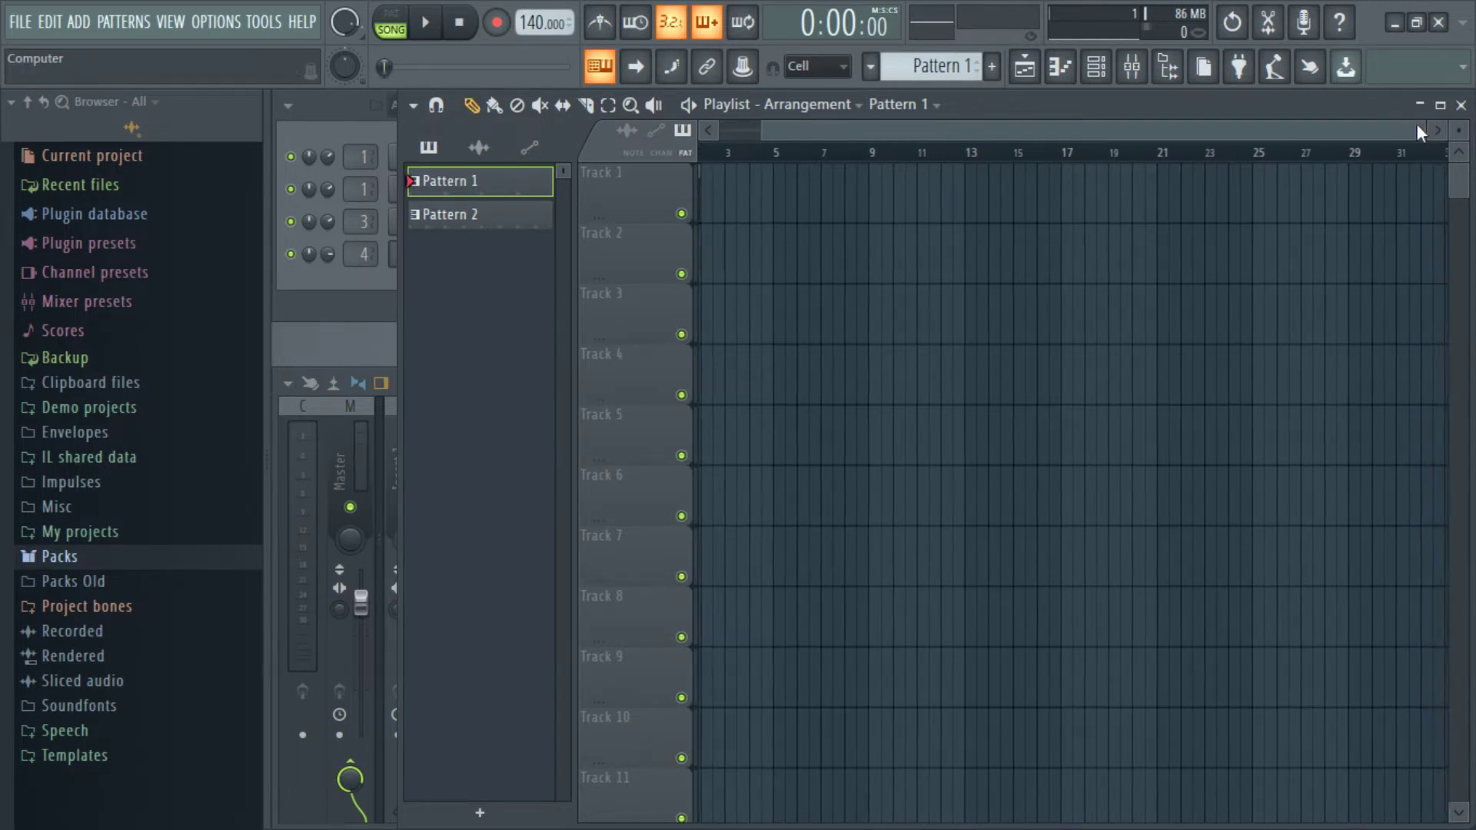
Step: Place four extra Pattern 1 clips in the middle of the playlist on different tracks and delete them again
left_click(1057, 375)
mouse_move(1102, 554)
left_mouse_down()
mouse_move(1126, 587)
mouse_move(1168, 565)
left_mouse_up()
left_click(1249, 318)
left_click_drag(1095, 249, 1083, 258)
right_click(1249, 324)
right_click(1082, 253)
right_click(1057, 377)
right_click(1165, 557)
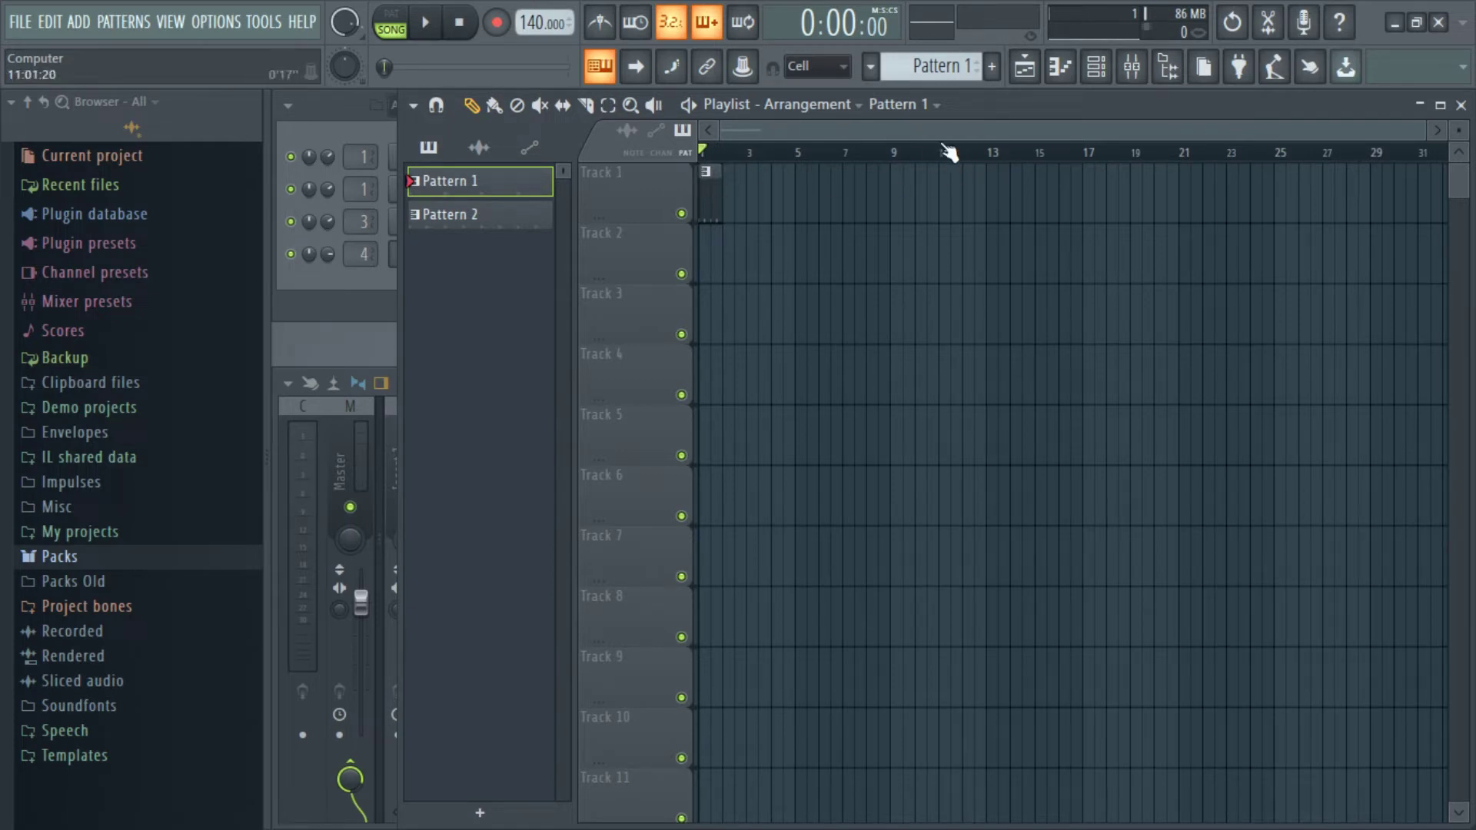
Step: Play the arrangement briefly, stop it and take a closer look at the opening bars of the playlist
key("space")
key("space")
left_click_drag(1421, 131, 1382, 131)
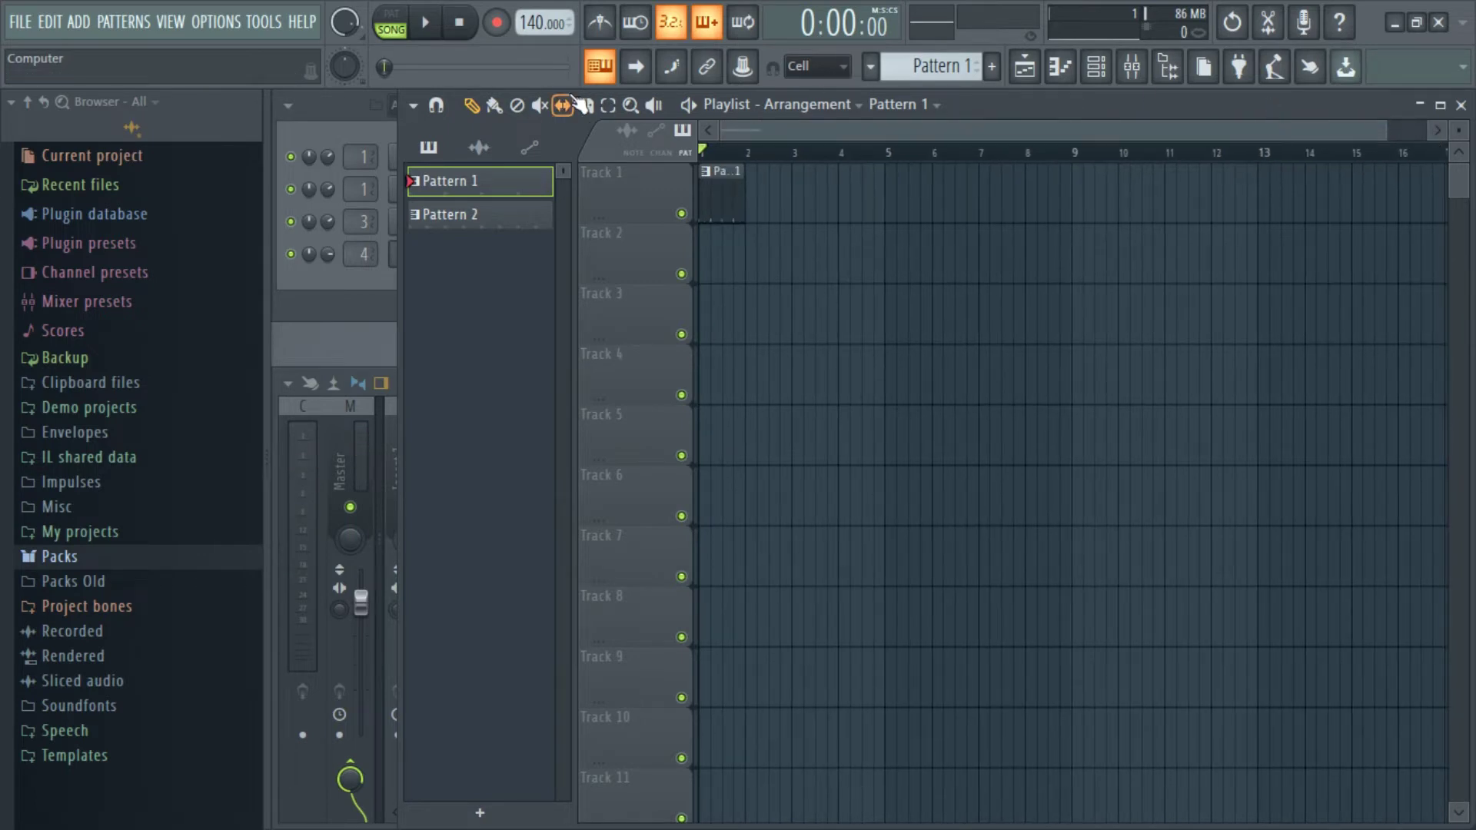
Step: Fill Track 1 with individual Pattern 1 clips from bar 2 through bar 8, removing any misplaced clips
left_click(757, 200)
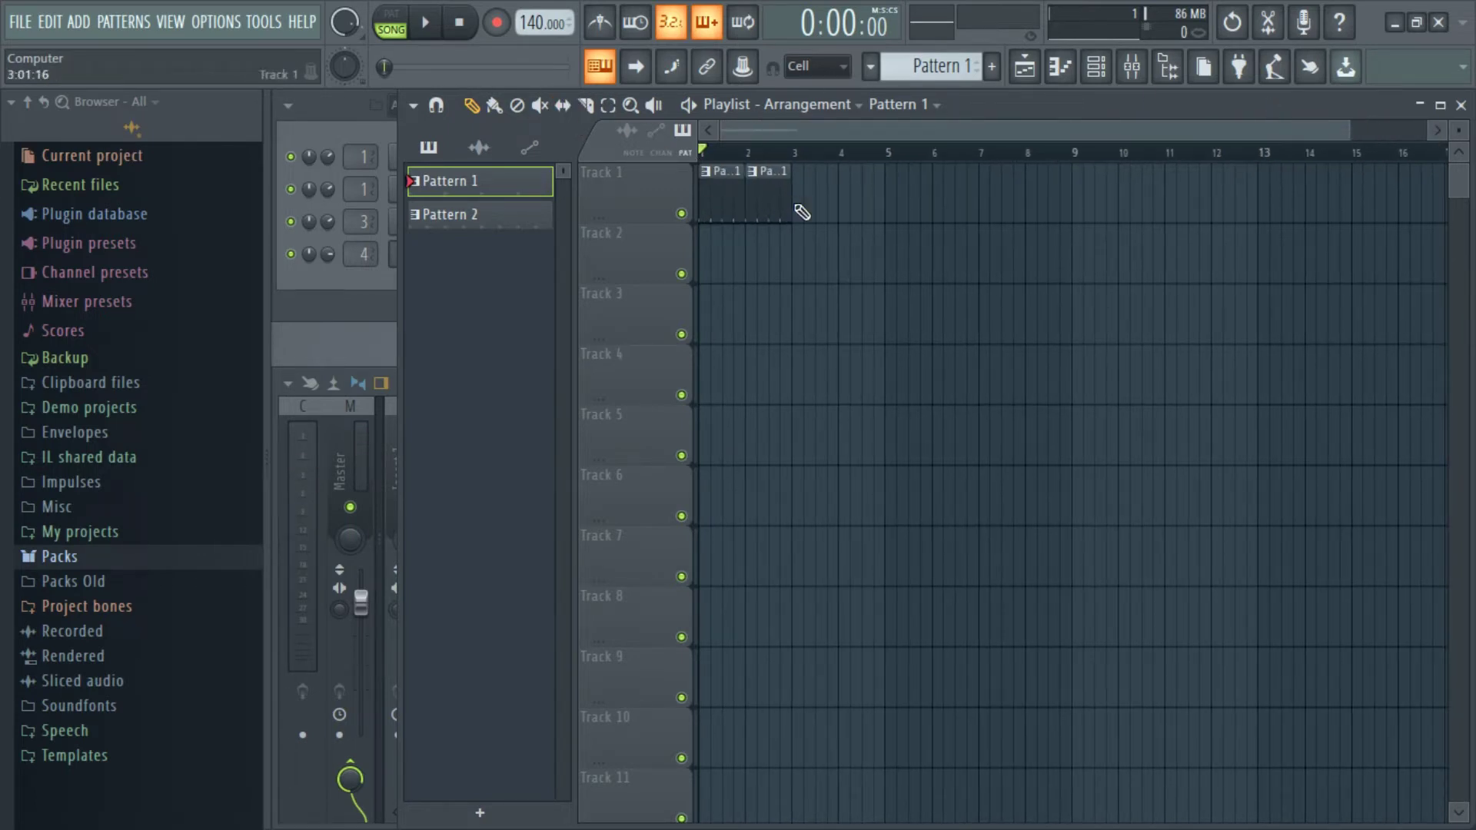
left_click(802, 206)
left_click(855, 197)
right_click(872, 198)
right_click(879, 203)
left_click(848, 191)
left_click(889, 191)
left_click(939, 195)
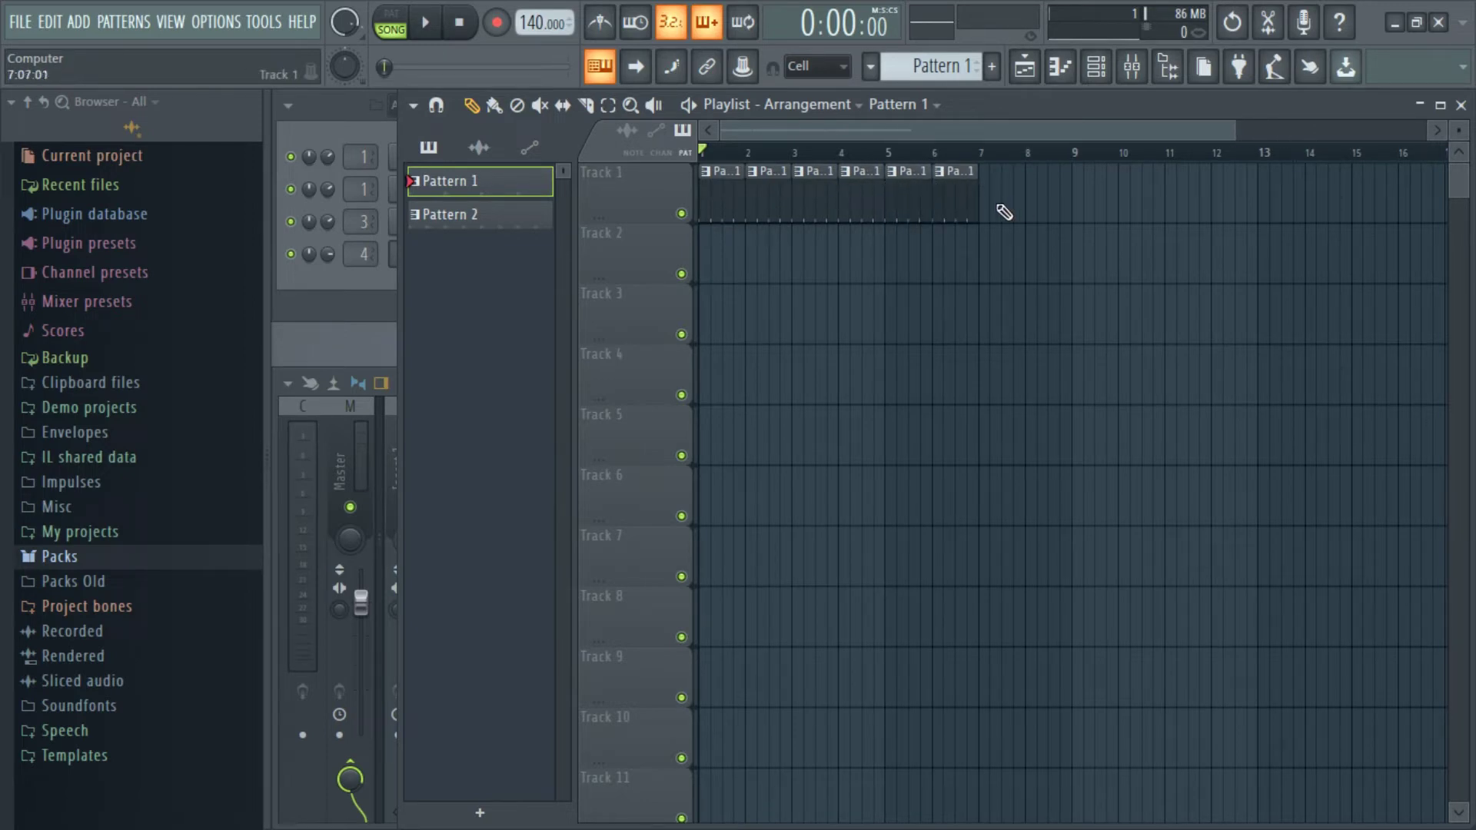
left_click(998, 209)
left_click(1034, 204)
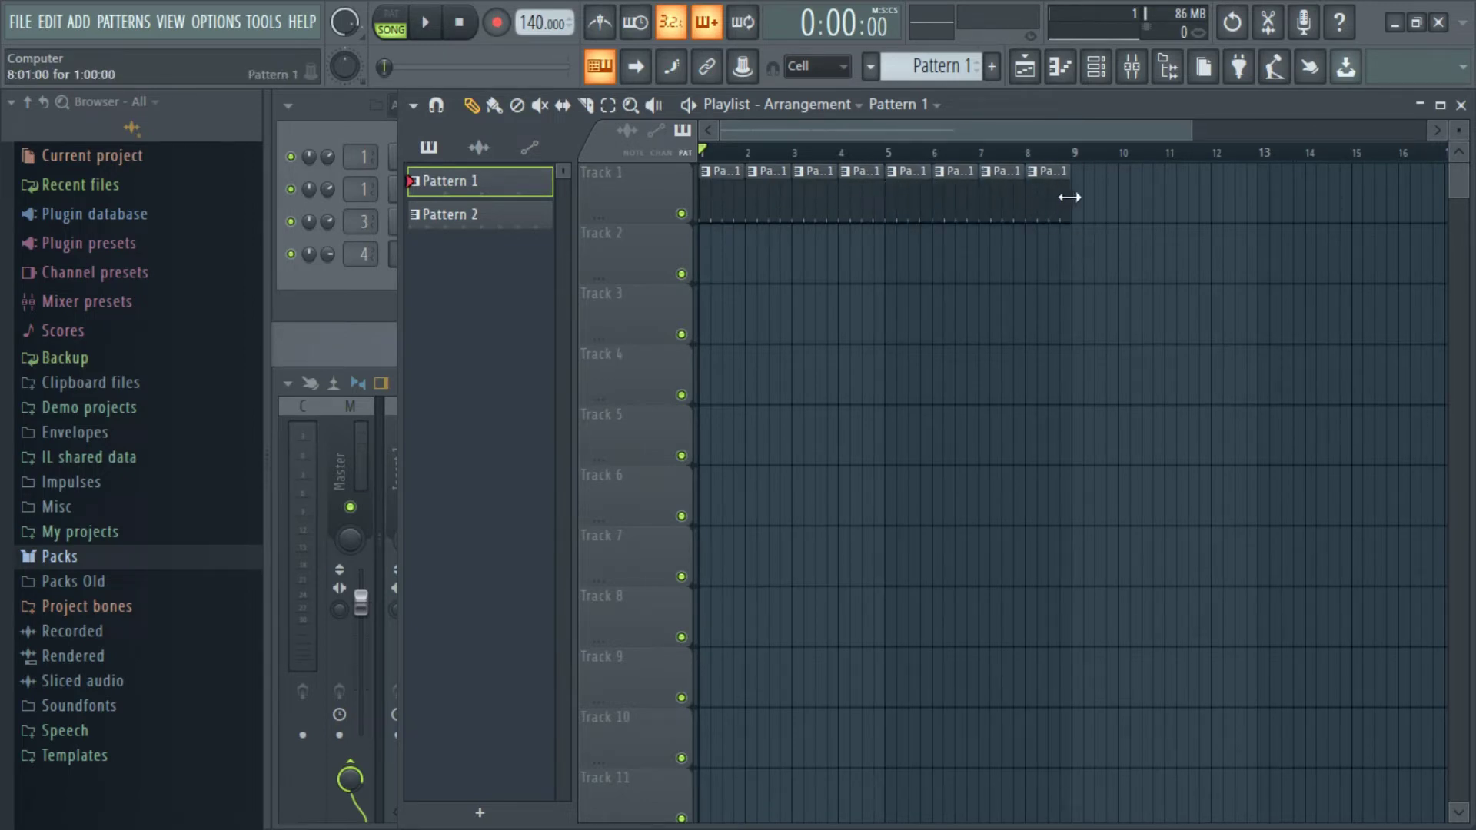
left_click(1036, 190)
right_click(1053, 202)
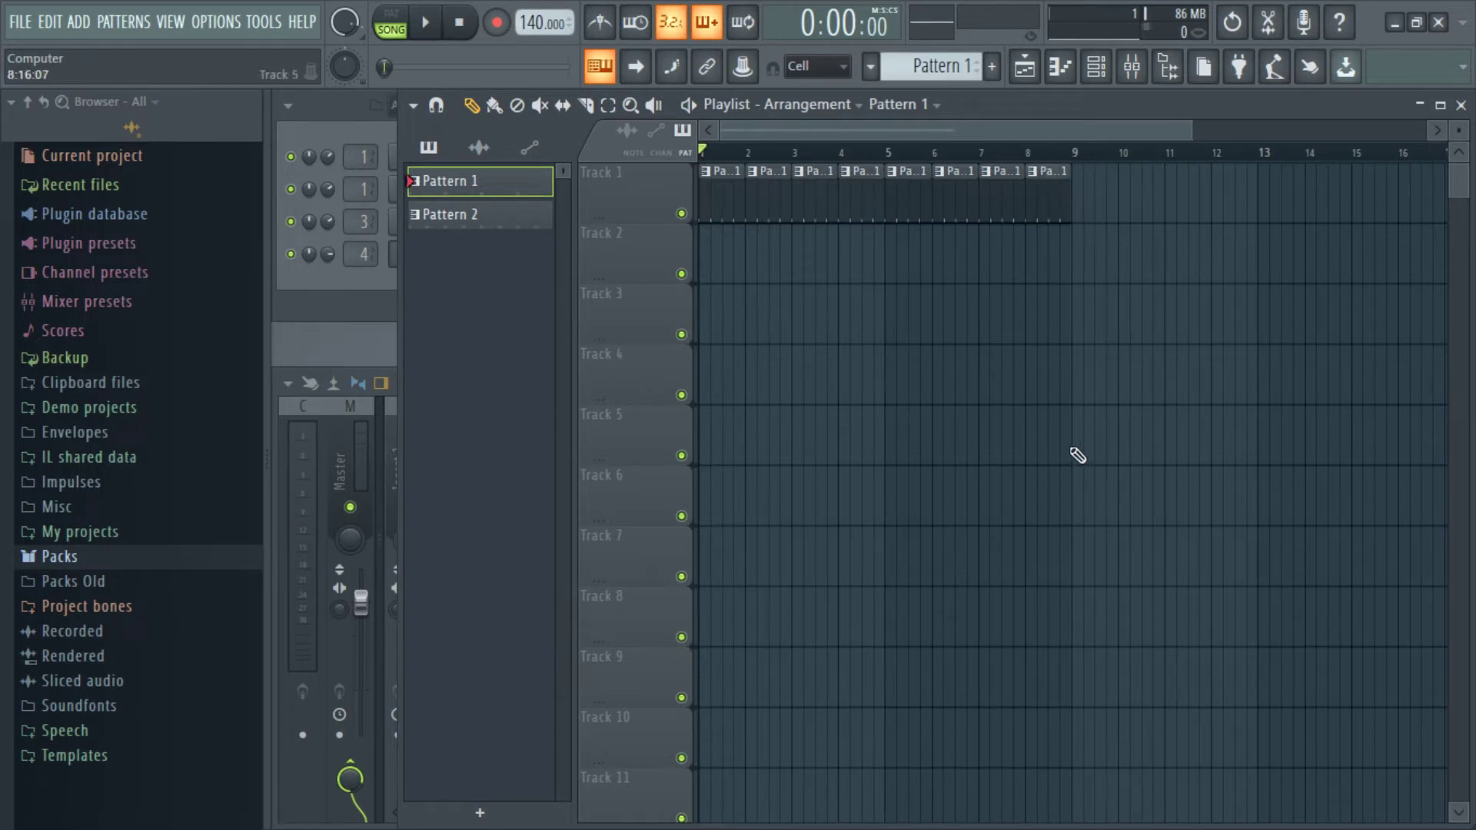
Step: Play the row of Pattern 1 clips briefly, stop it and set the playhead to the start of the song
key("space")
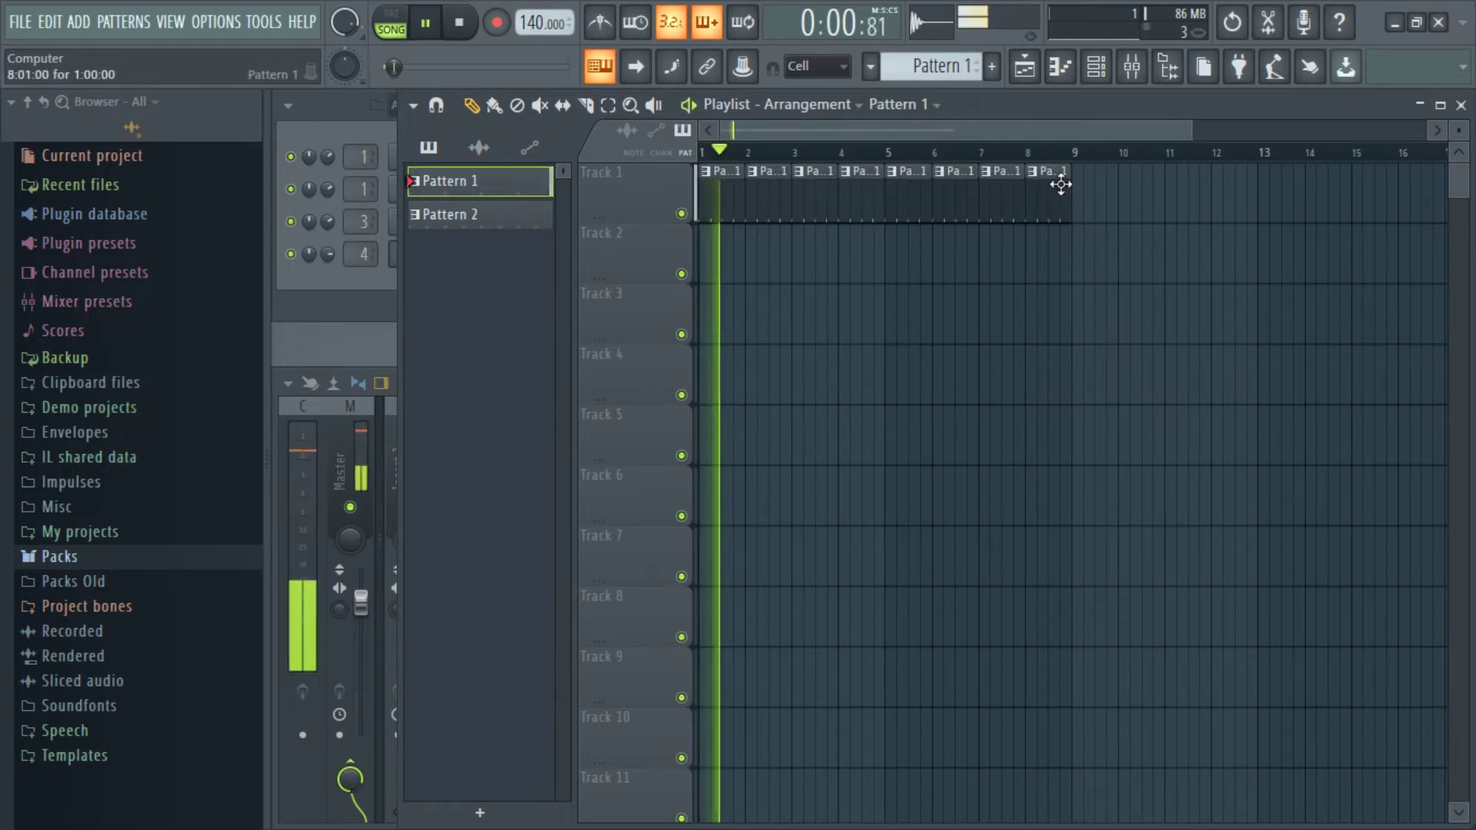
key("space")
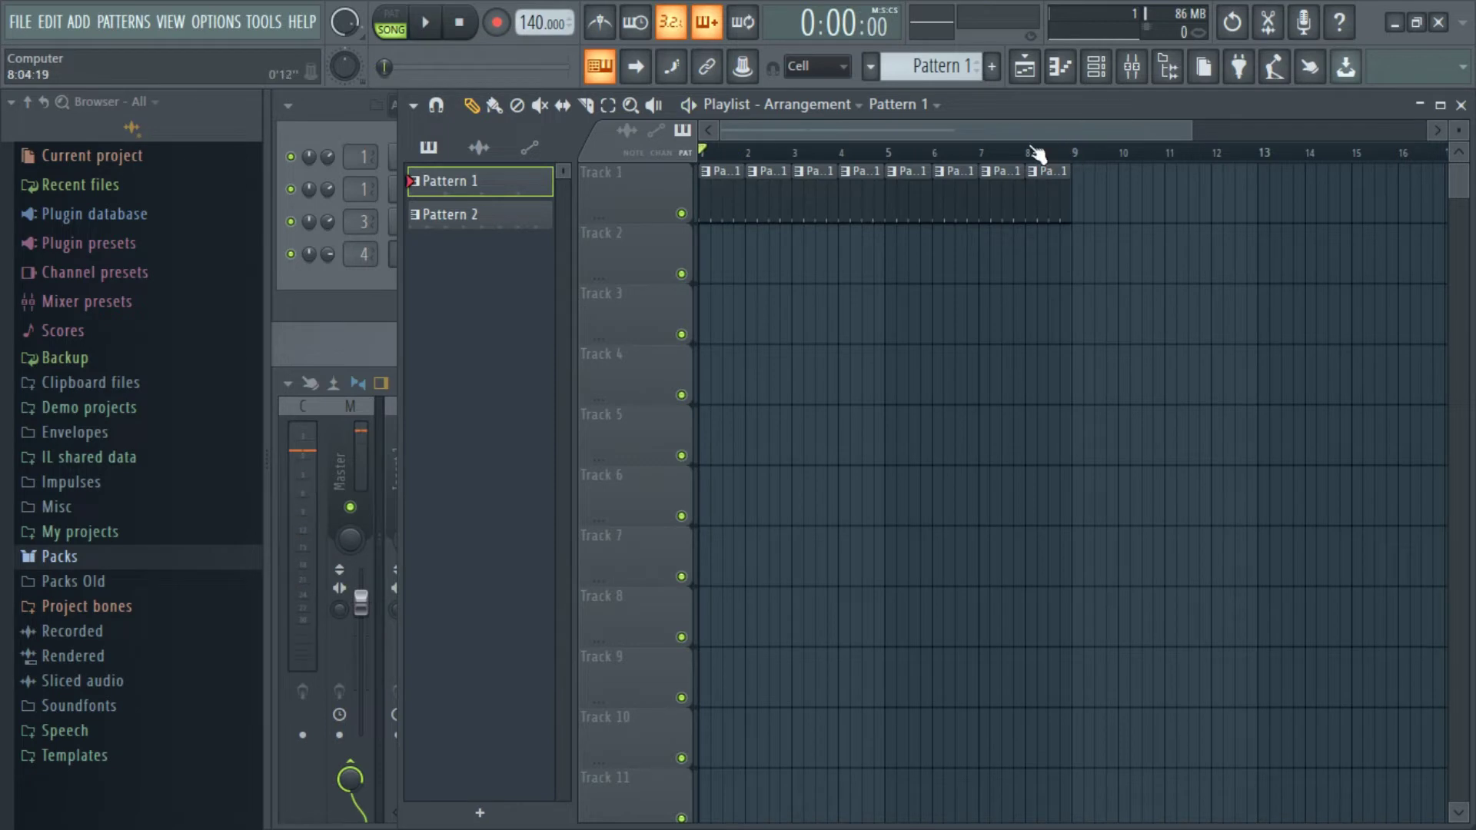
mouse_move(837, 154)
left_mouse_down()
mouse_move(867, 171)
mouse_move(1103, 170)
mouse_move(1072, 156)
mouse_move(649, 161)
left_mouse_up()
Step: Delete all the Pattern 1 clips from Track 1 in the playlist
left_click_drag(1194, 125, 1368, 127)
mouse_move(939, 202)
left_mouse_down()
mouse_move(1153, 200)
mouse_move(799, 181)
mouse_move(725, 211)
mouse_move(804, 230)
mouse_move(800, 217)
mouse_move(869, 201)
mouse_move(945, 210)
left_mouse_up()
left_click(744, 212)
right_click(940, 205)
right_click(907, 194)
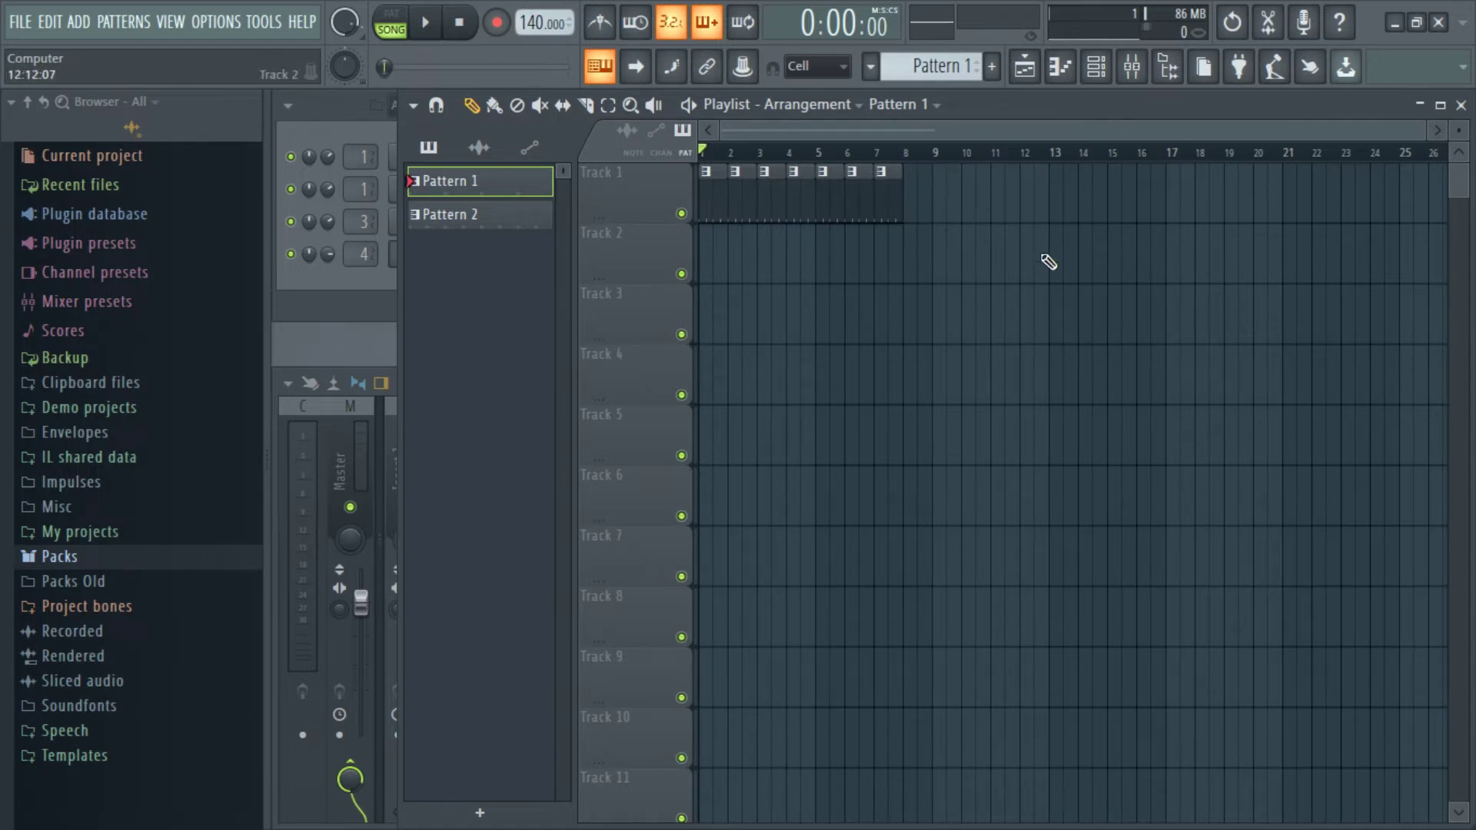
right_click(887, 197)
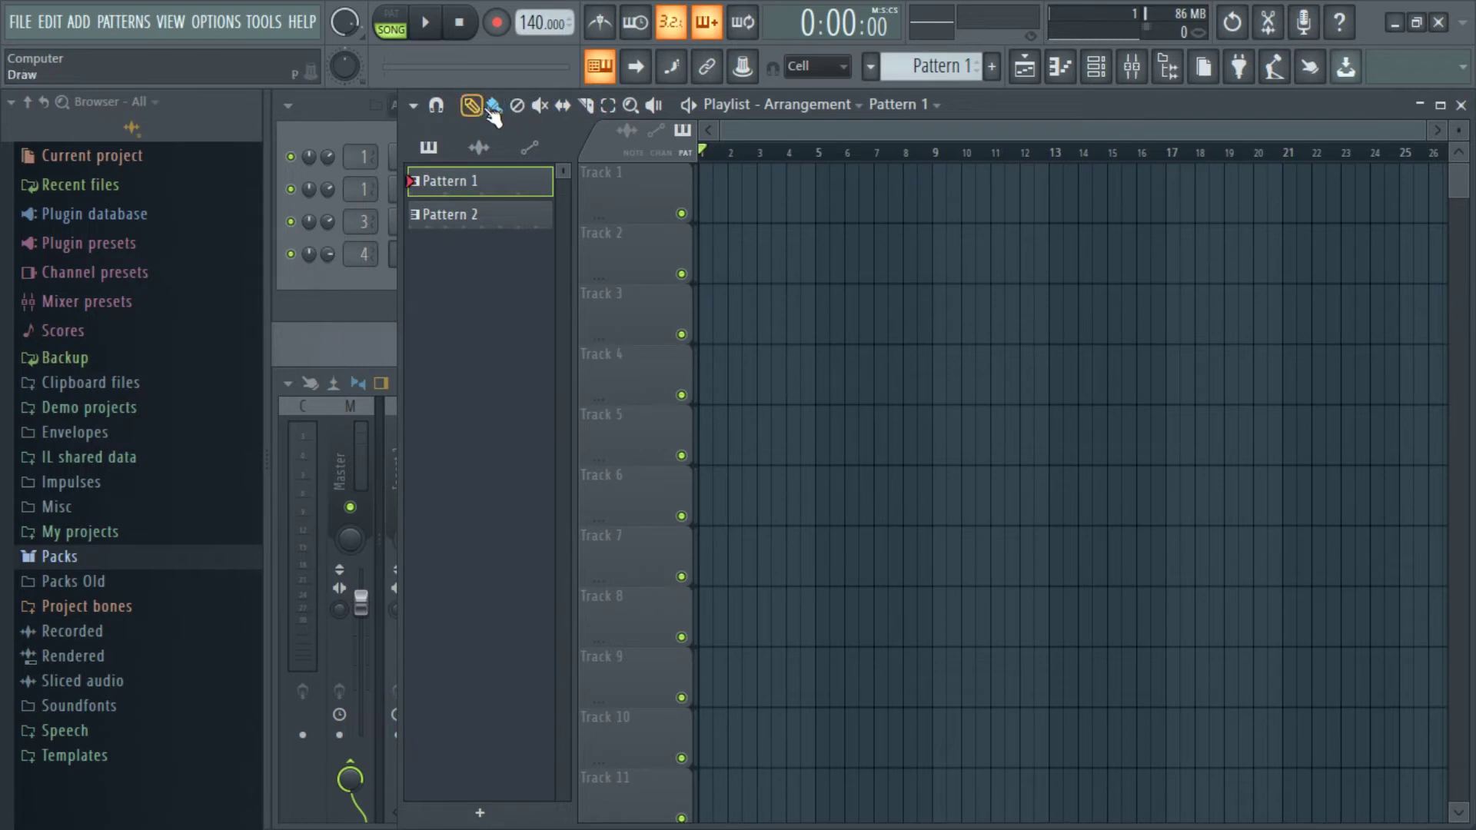
Step: Paint a continuous run of Pattern 1 clips along Track 1 with the Paint tool, then cut it back to bars 1 to 4
mouse_move(715, 196)
left_mouse_down()
mouse_move(879, 241)
mouse_move(1175, 198)
mouse_move(1464, 201)
mouse_move(1389, 240)
left_mouse_up()
mouse_move(1278, 130)
left_mouse_down()
mouse_move(1386, 130)
mouse_move(1279, 138)
left_mouse_up()
scroll(1178, 154, "down", 3)
left_click(1321, 153)
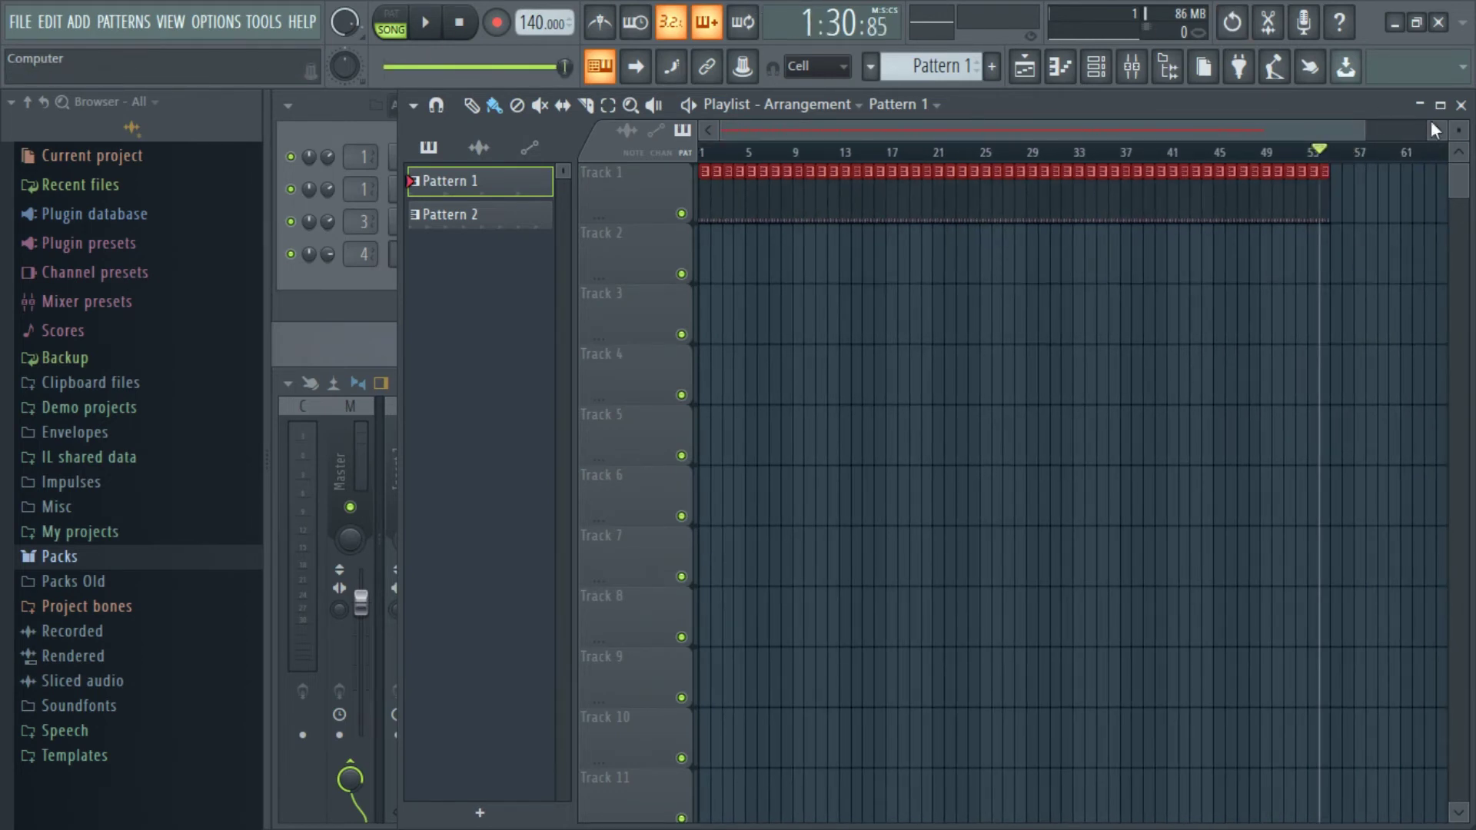
mouse_move(1324, 188)
left_mouse_down()
mouse_move(984, 166)
mouse_move(1144, 191)
left_mouse_up()
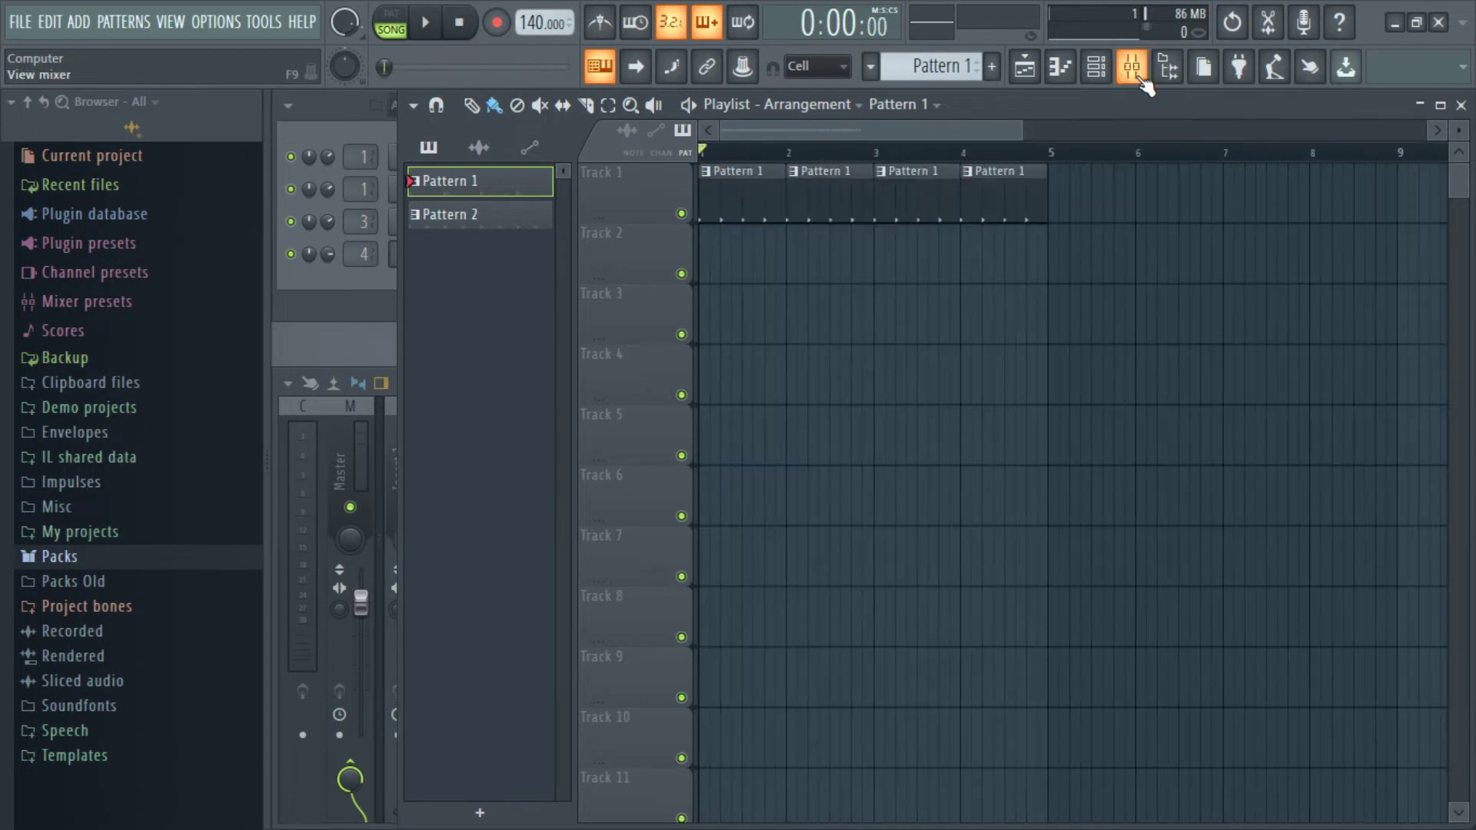
key("space")
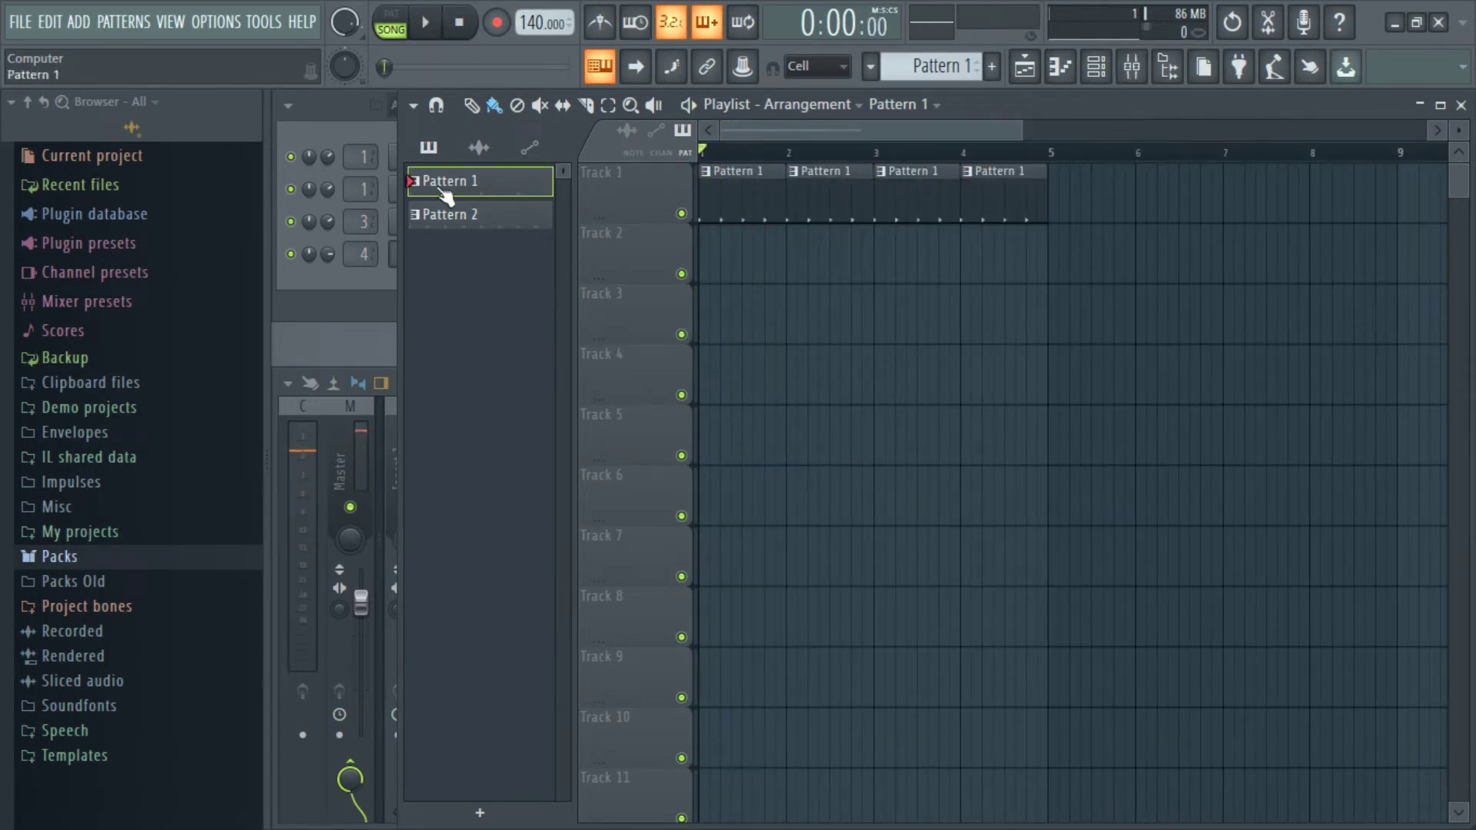
Step: Paint four Pattern 2 clips on Track 2 across bars 1 to 4, directly below the Pattern 1 clips
left_click(474, 223)
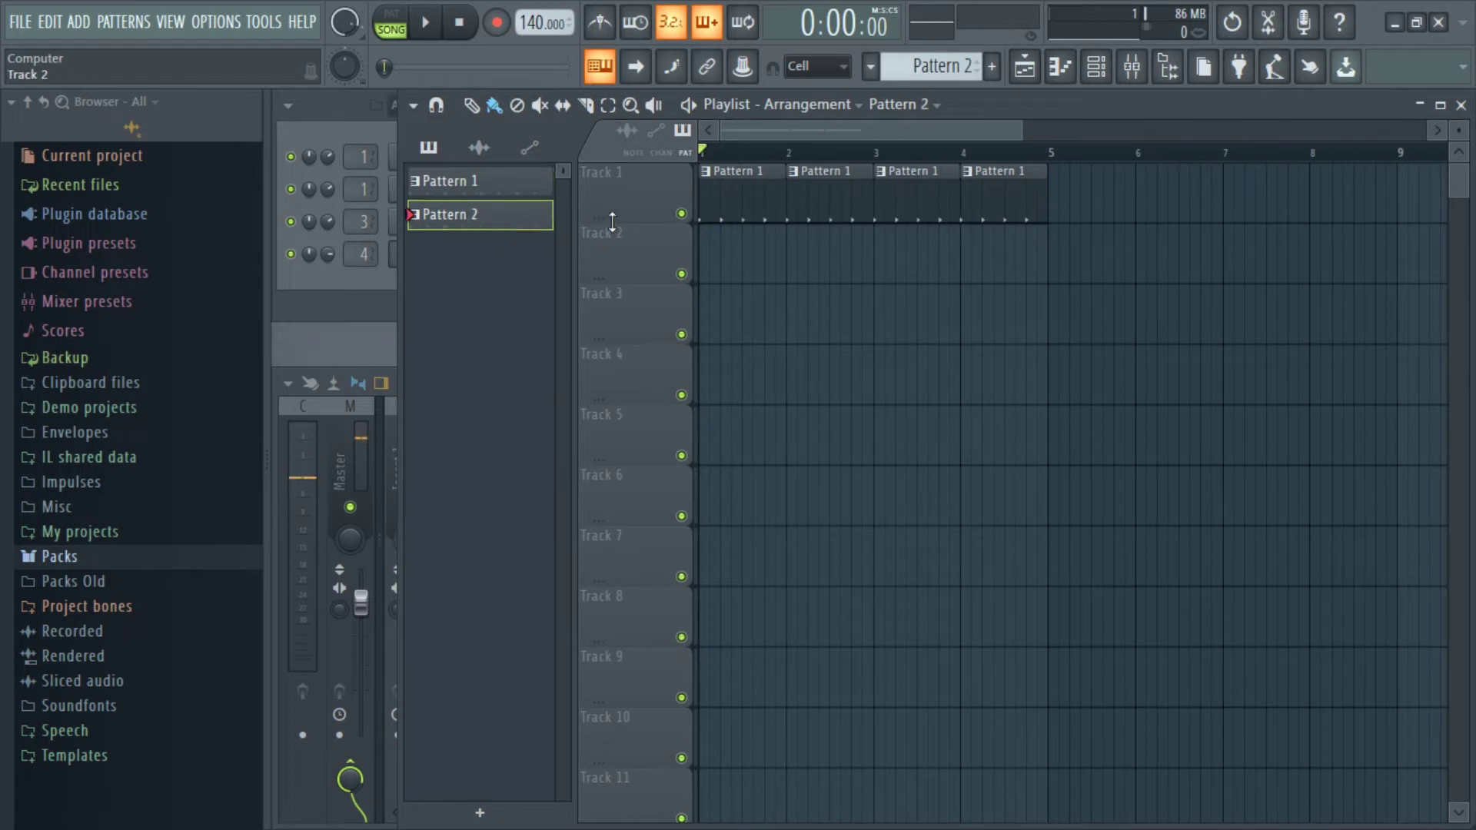
left_click(387, 129)
right_click(919, 340)
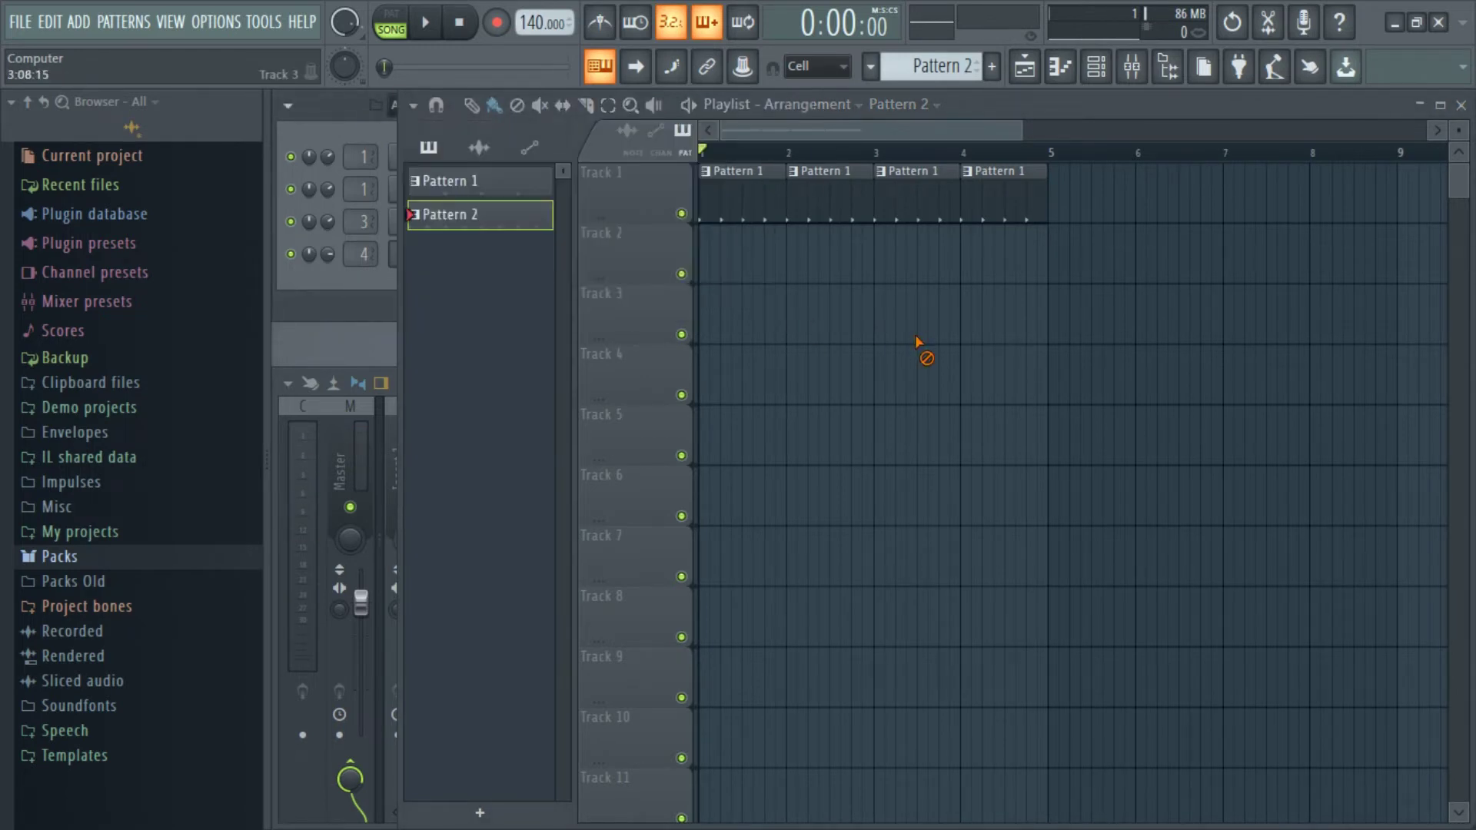
left_click_drag(702, 278, 991, 242)
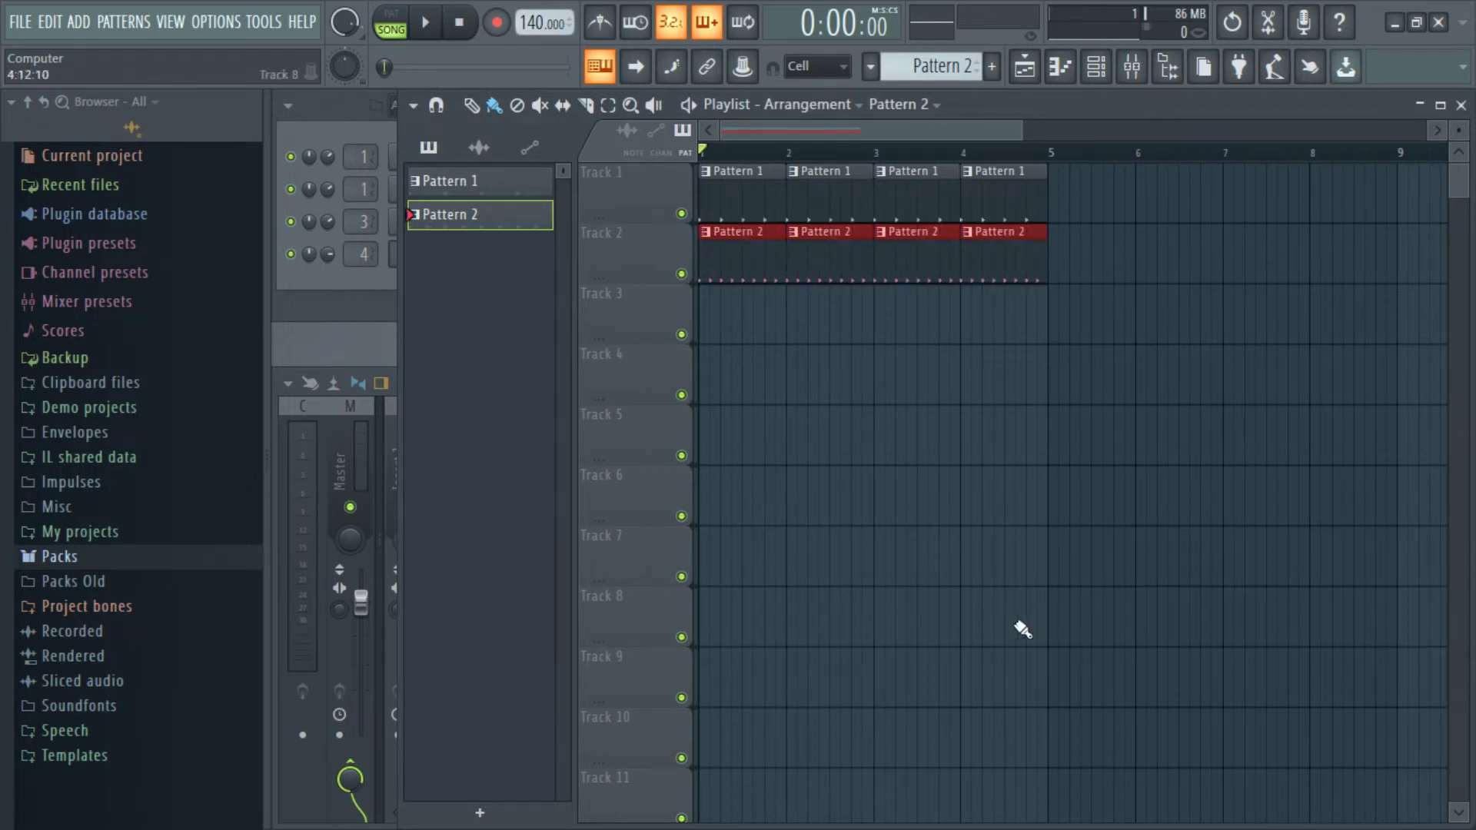
left_click(1211, 418)
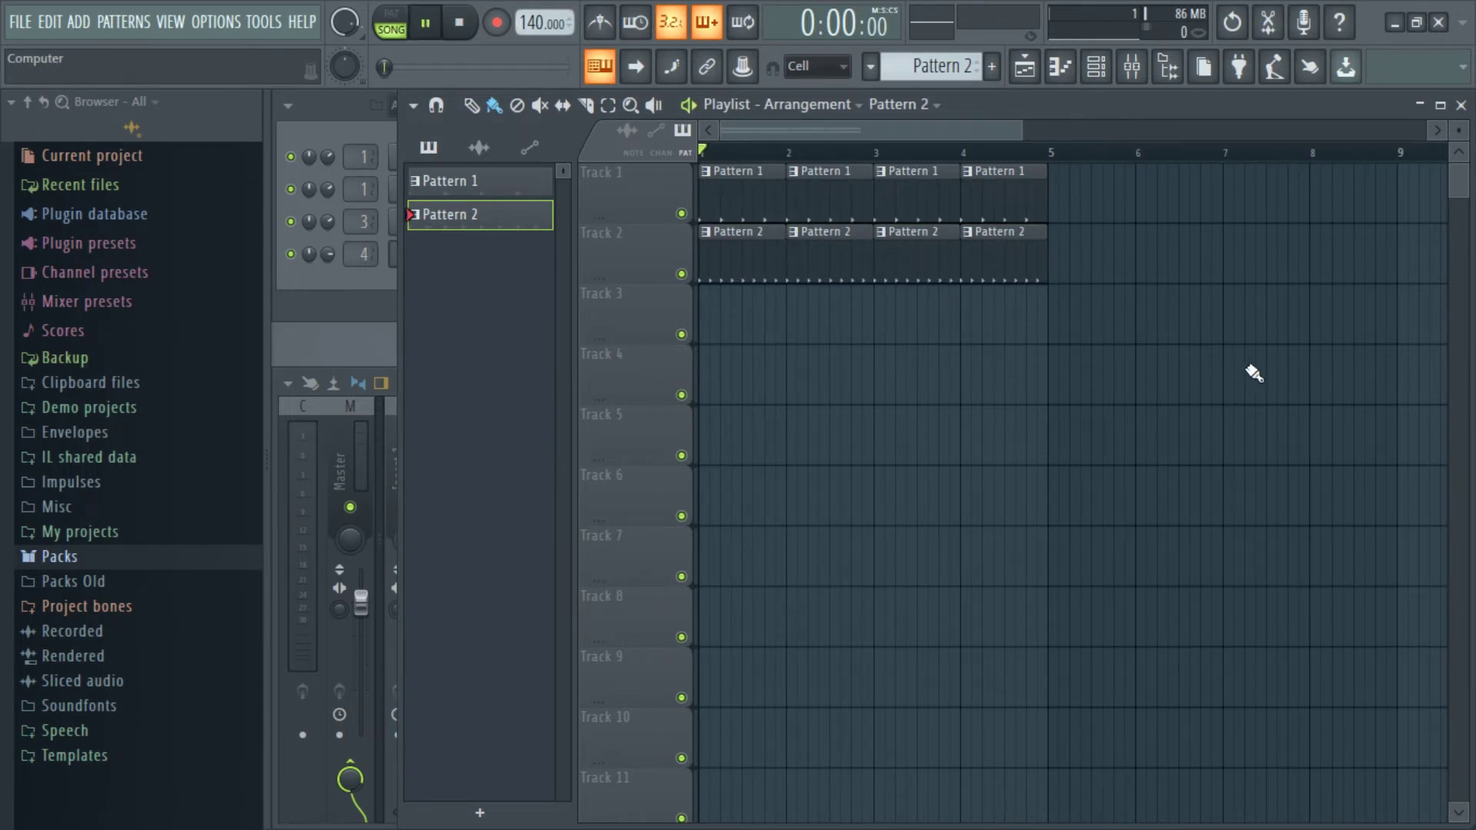
Step: Play both patterns together from bar 1, stop playback and show more bars of the playlist
key("space")
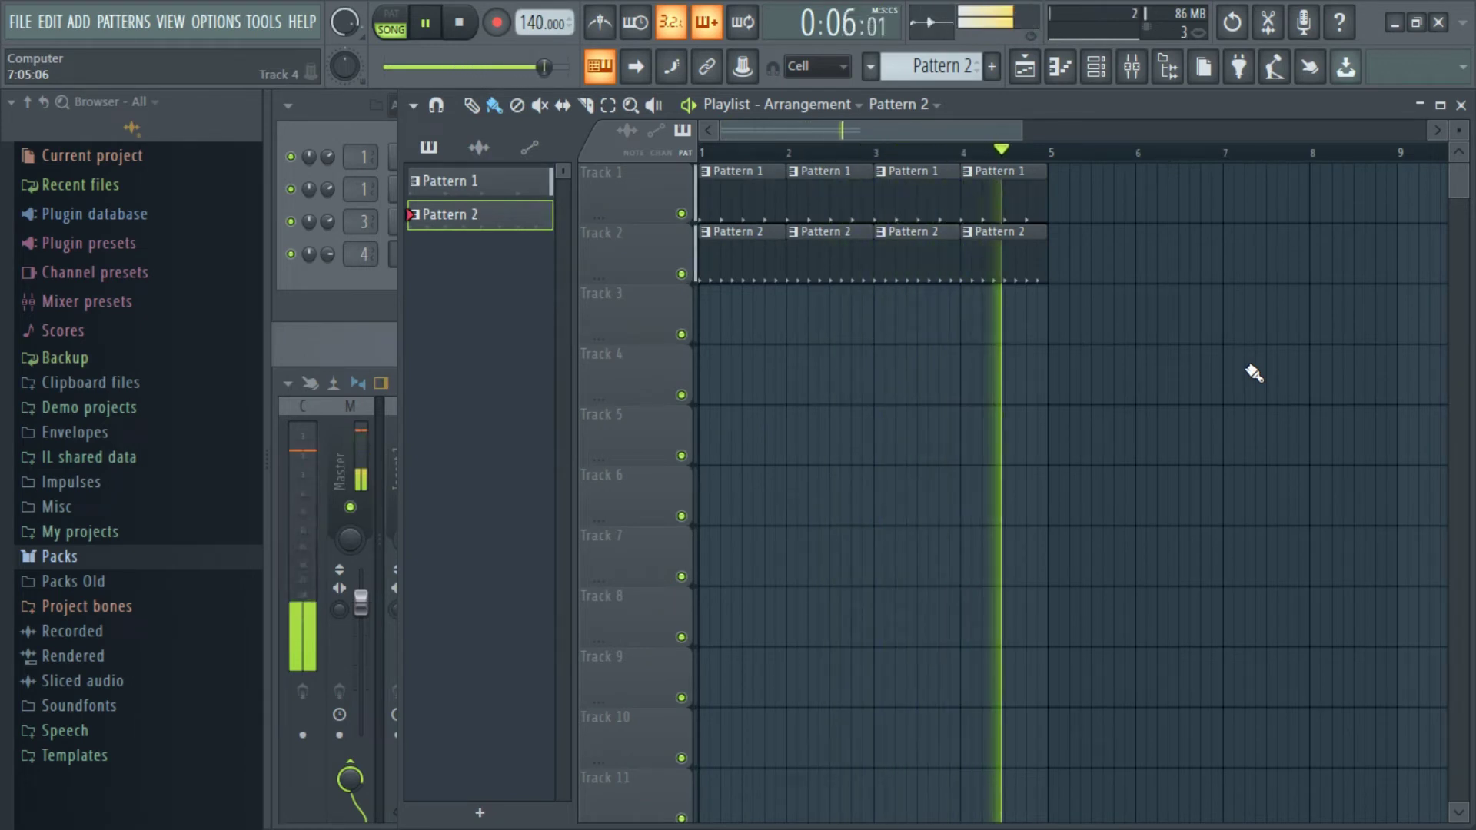
key("space")
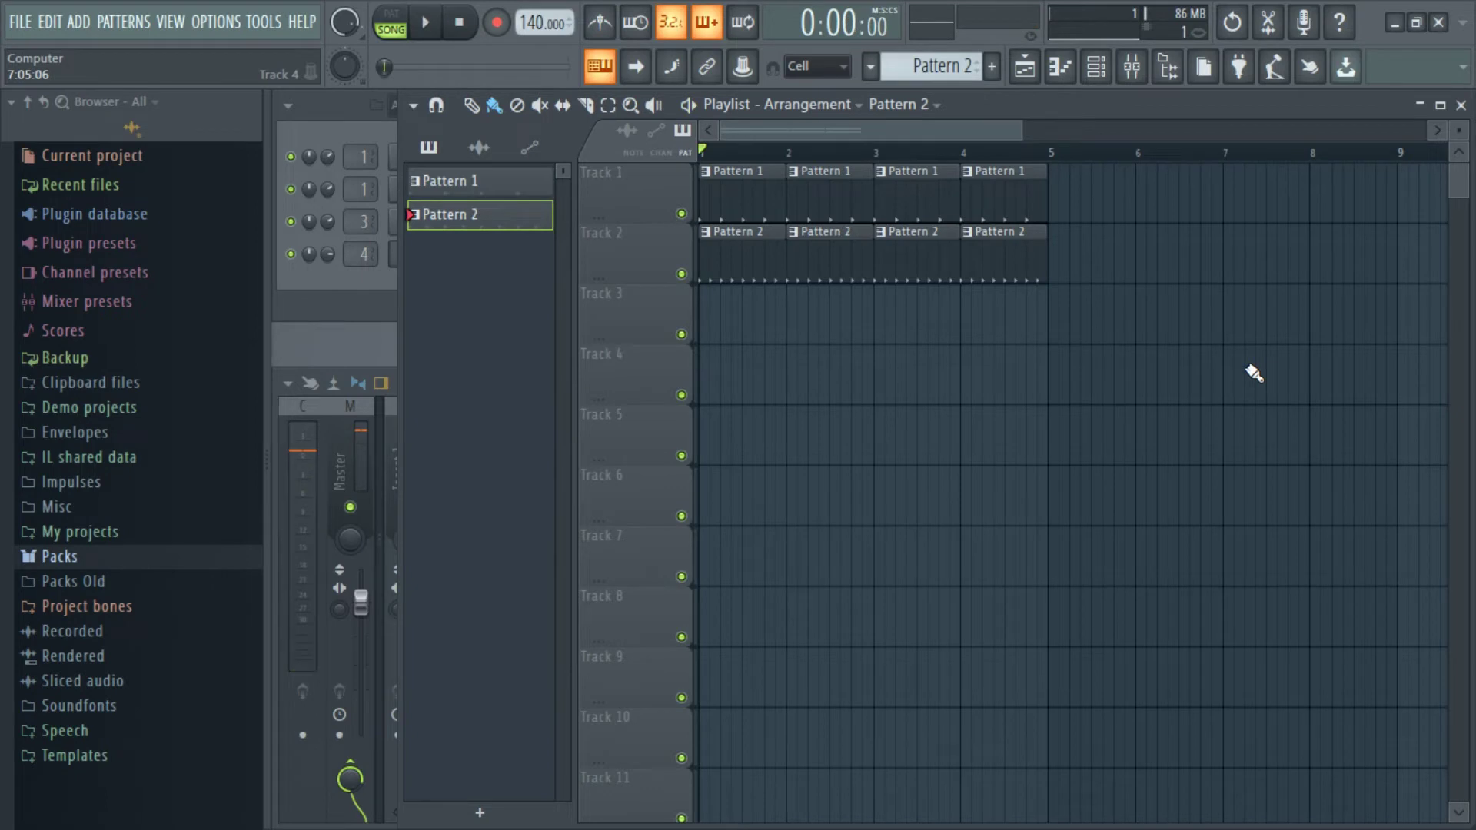
left_click_drag(1024, 130, 1380, 213)
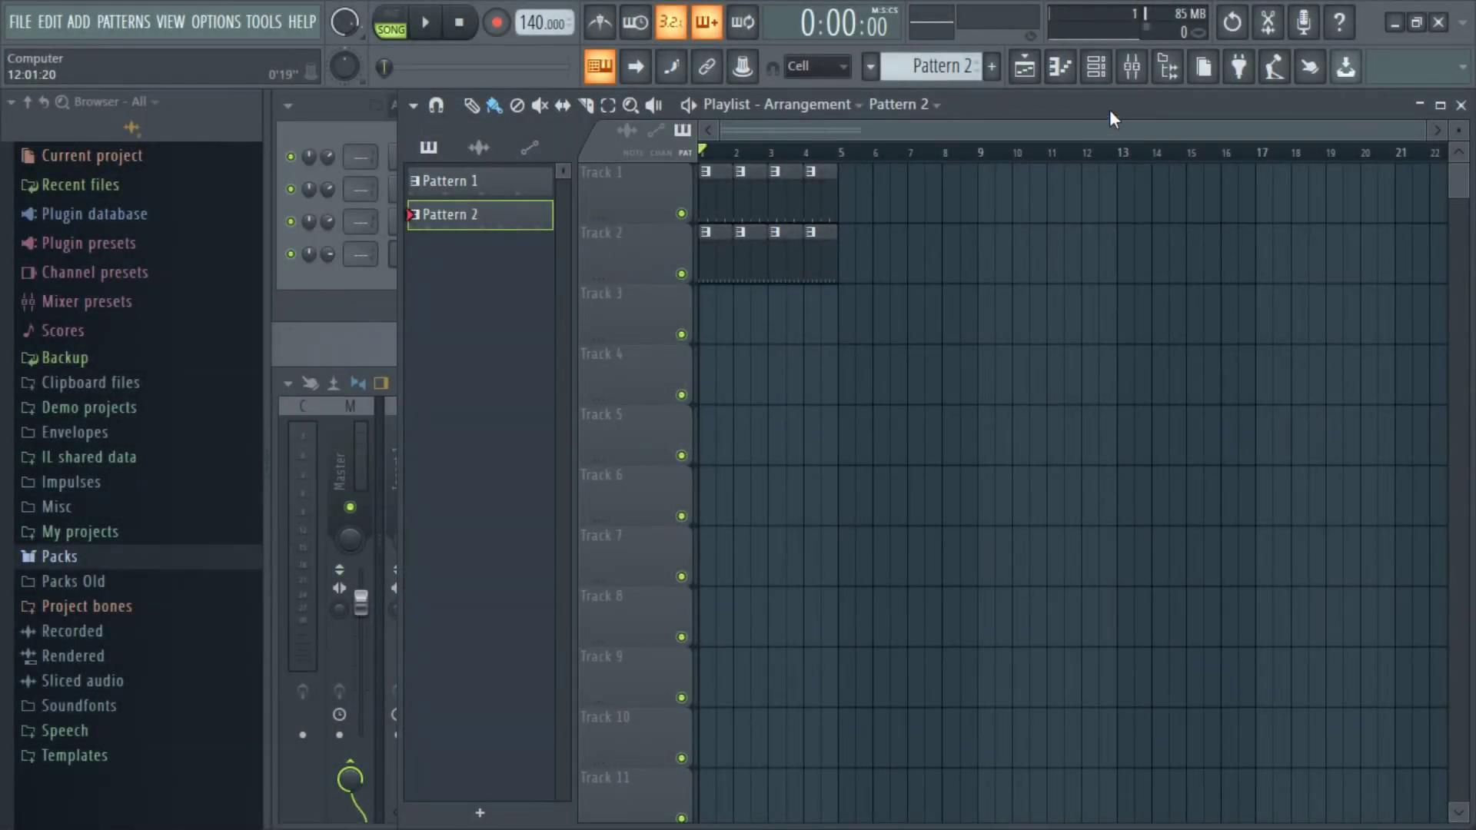
Step: Open the mixer, and bring the channel rack to the front with Pattern 1 selected
left_click(1134, 77)
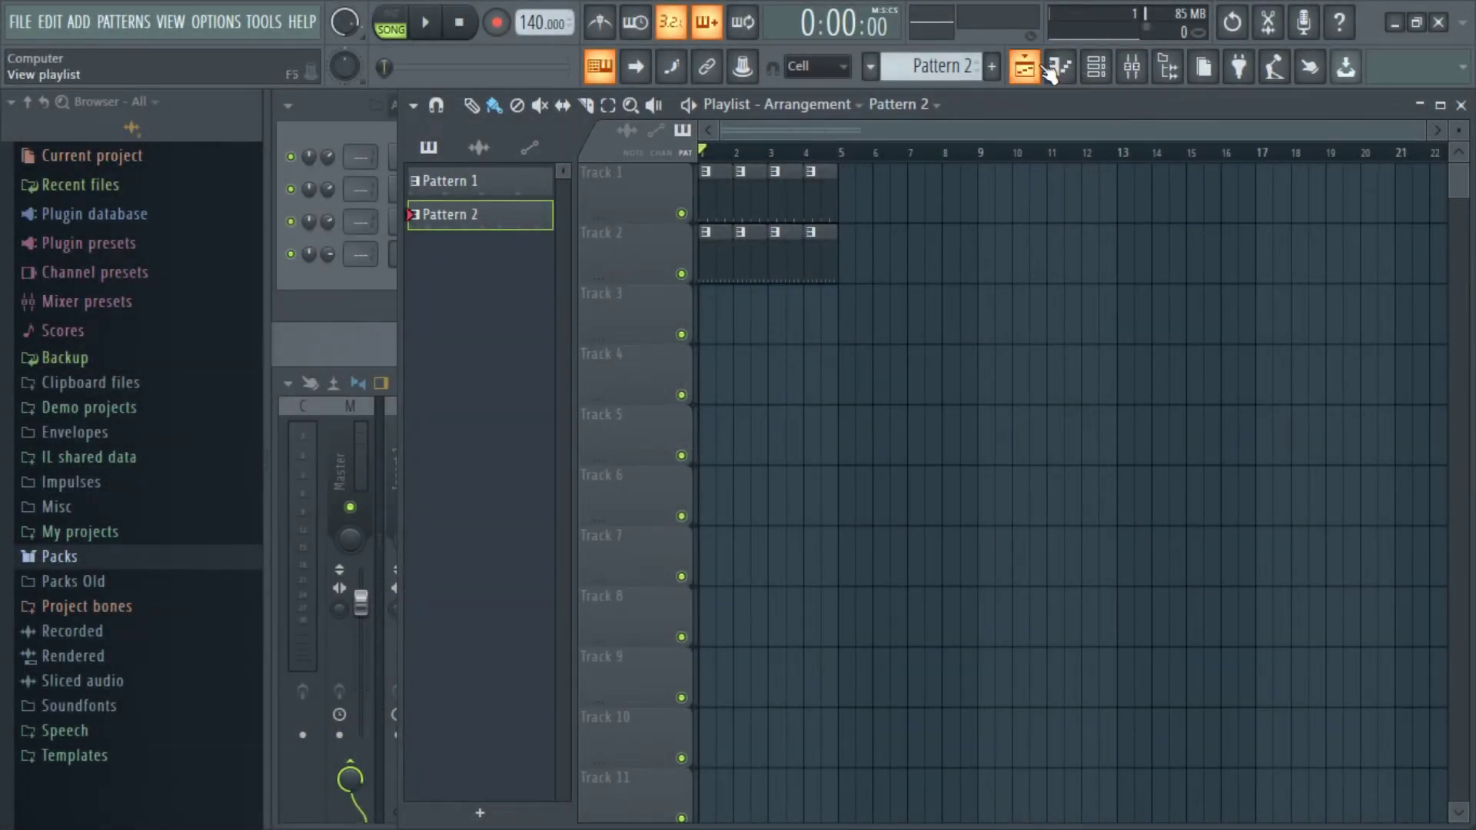
left_click(1133, 75)
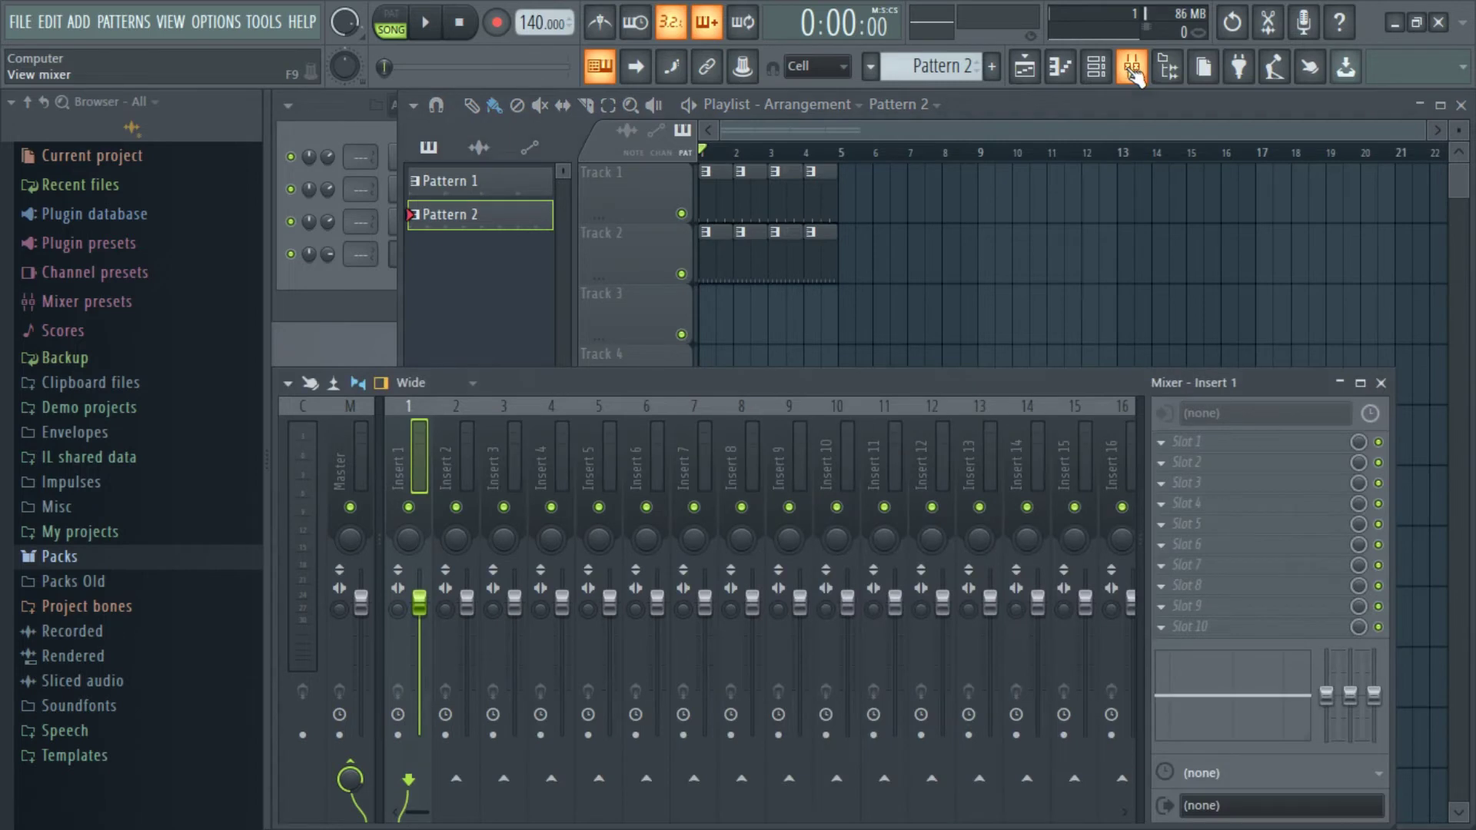
mouse_move(639, 382)
left_mouse_down()
mouse_move(708, 312)
mouse_move(651, 340)
mouse_move(639, 376)
left_mouse_up()
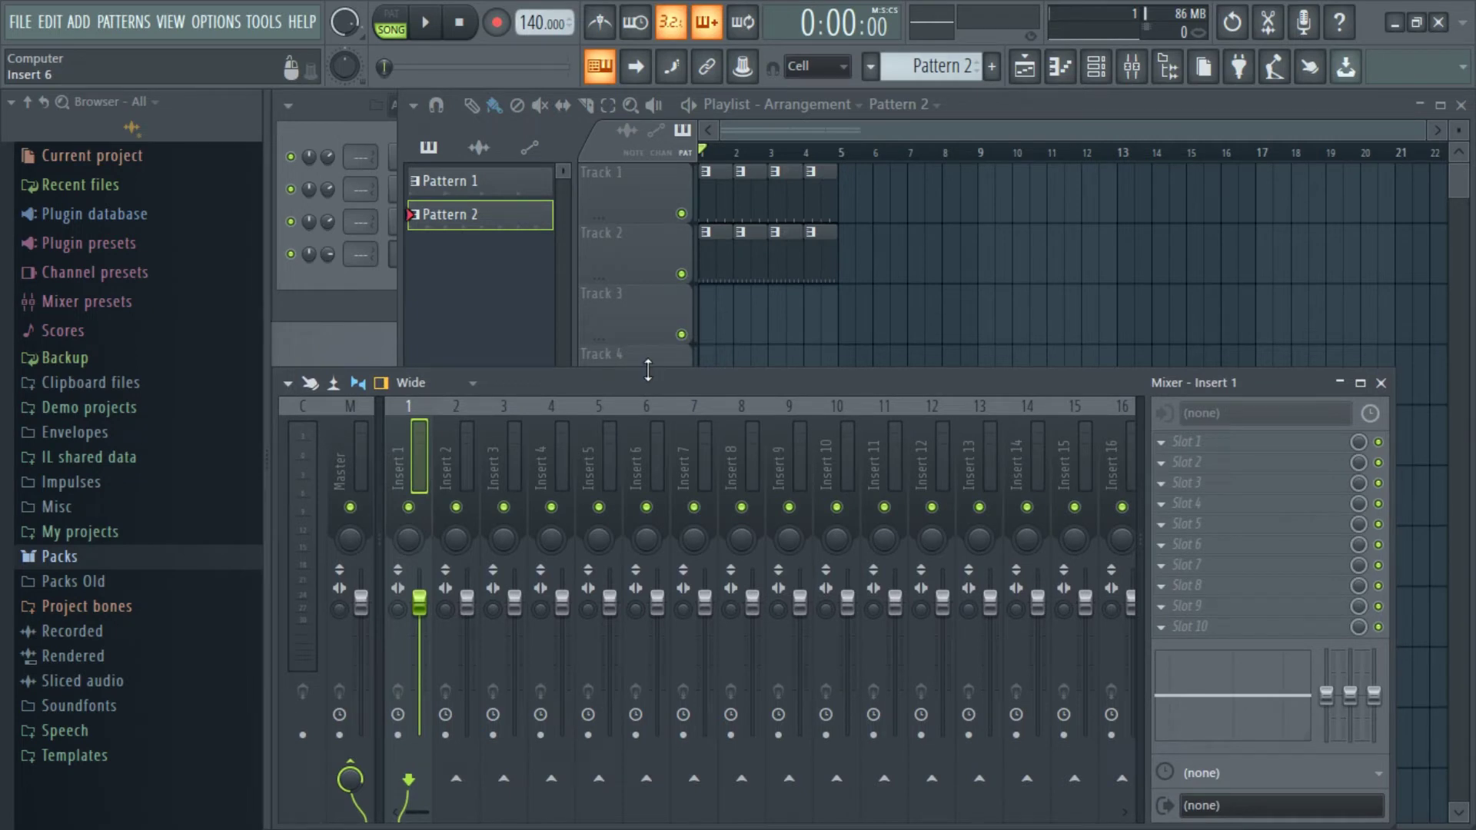
mouse_move(527, 389)
left_mouse_down()
mouse_move(588, 324)
mouse_move(641, 330)
mouse_move(538, 386)
left_mouse_up()
left_click(371, 123)
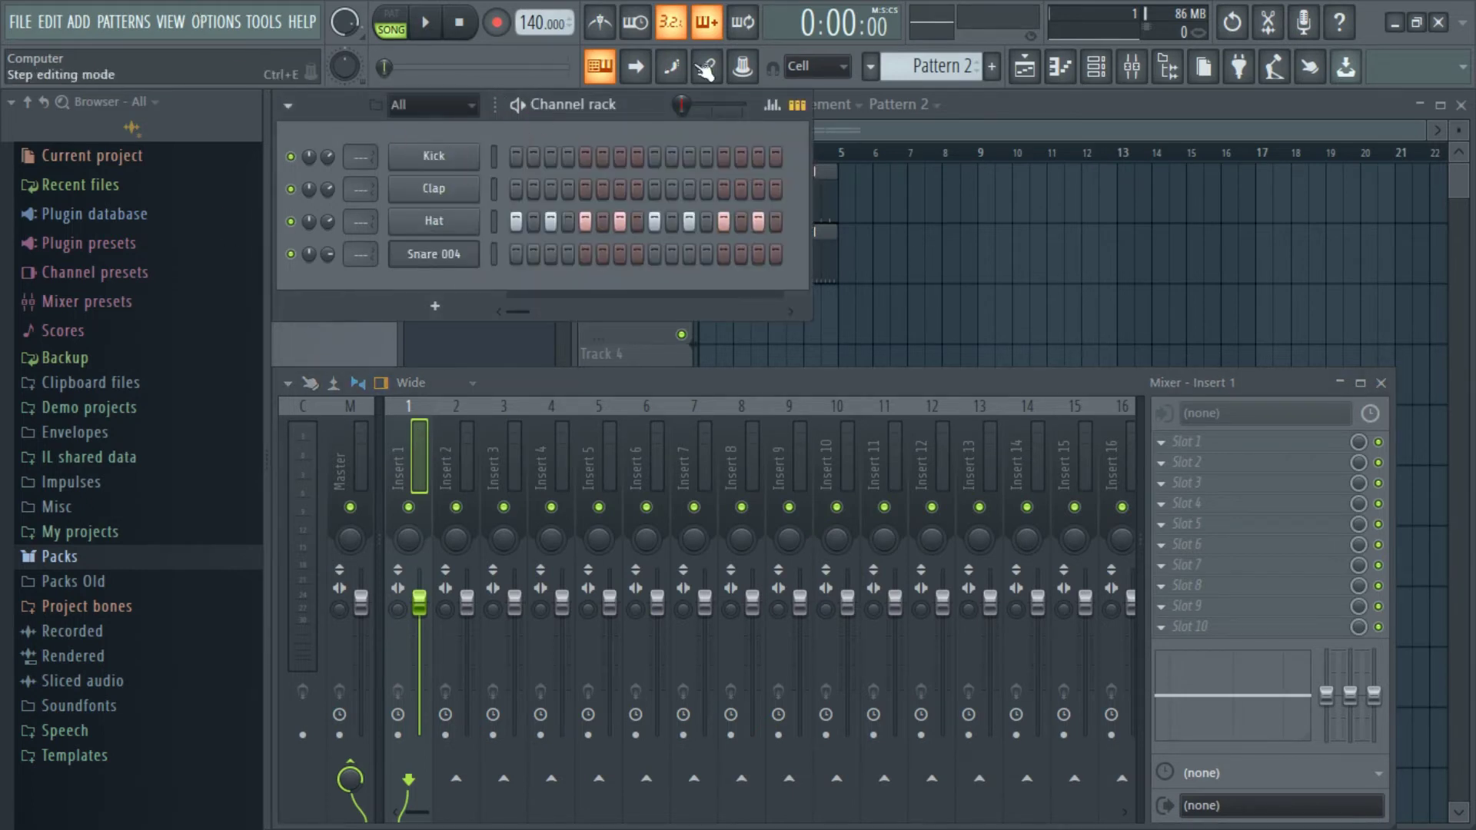
scroll(904, 69, "down", 1)
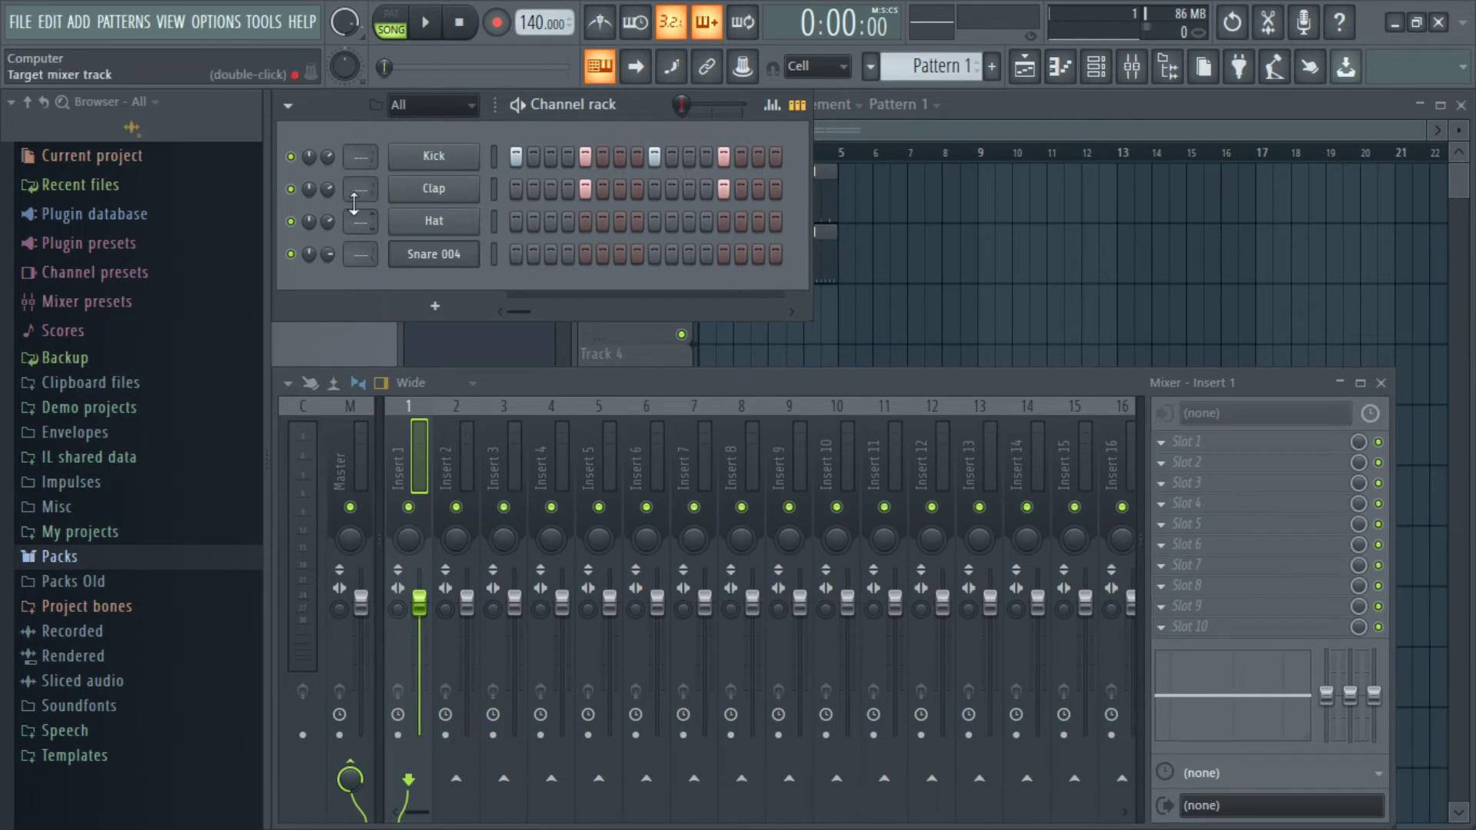
Step: Play the arrangement while watching the level meter of the Master track in the mixer, and stop it
mouse_move(359, 156)
left_mouse_down()
mouse_move(359, 142)
mouse_move(359, 169)
left_mouse_up()
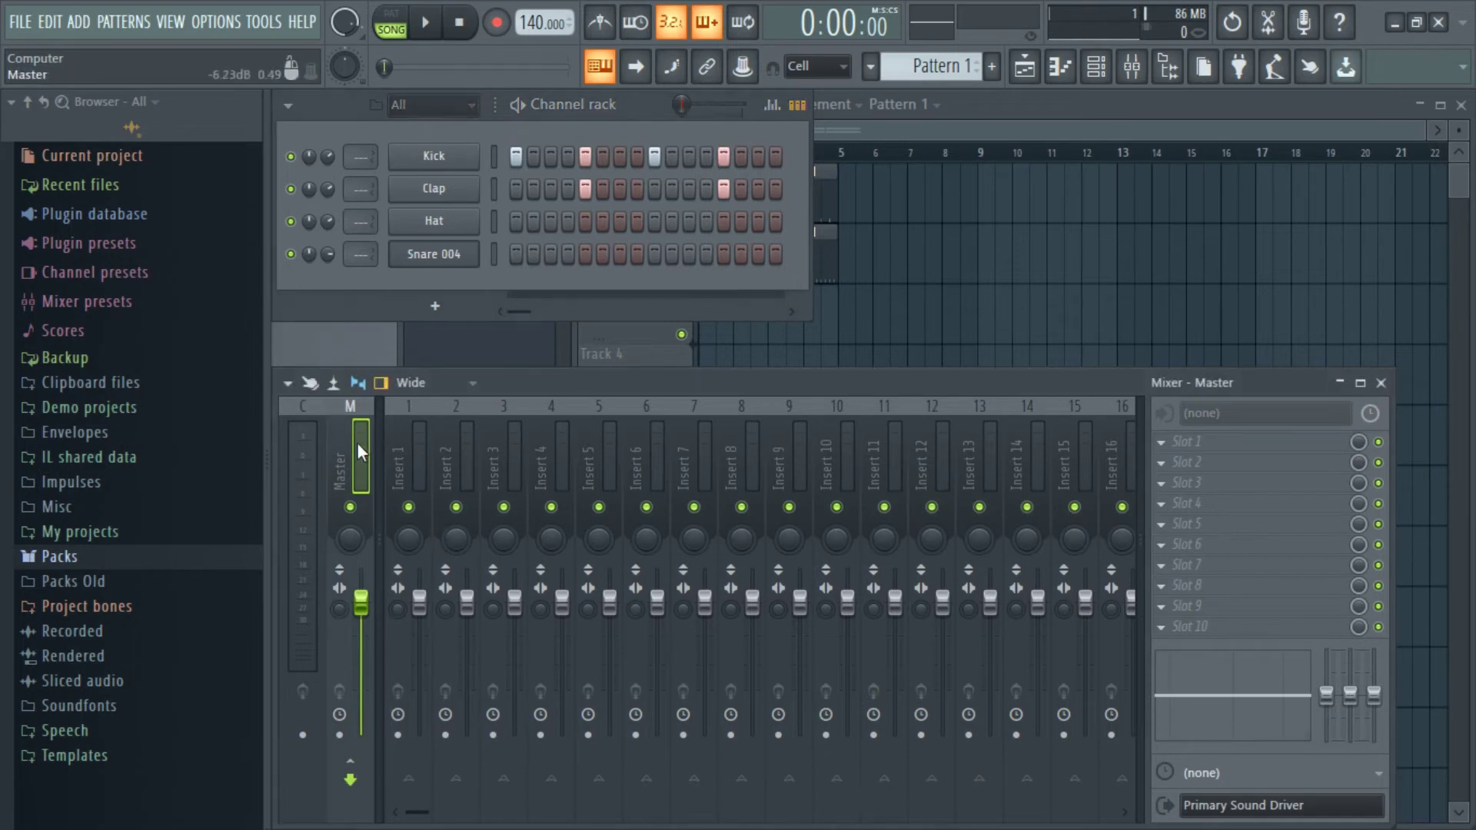
left_click_drag(498, 372, 524, 370)
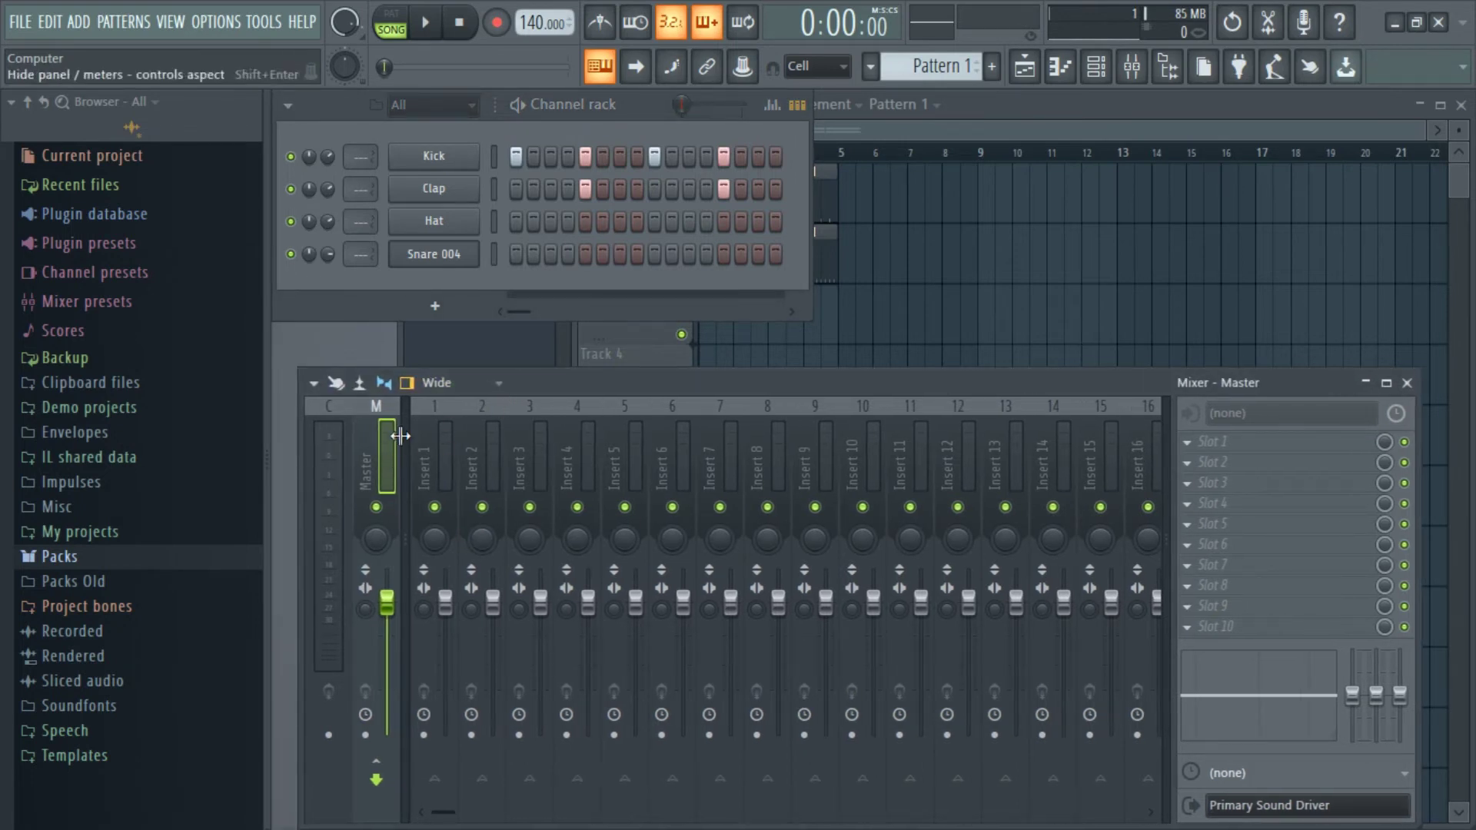
key("space")
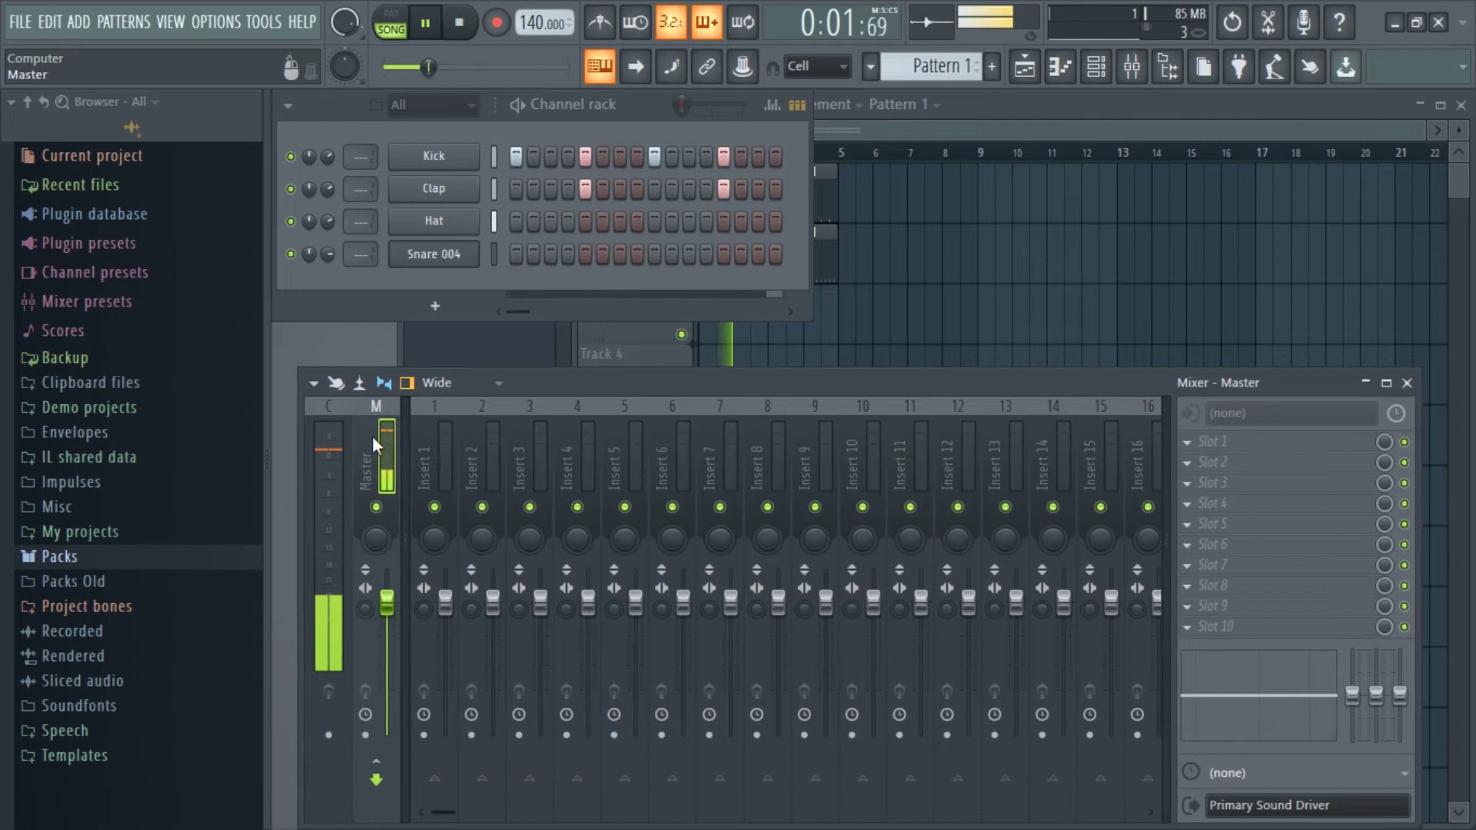
key("space")
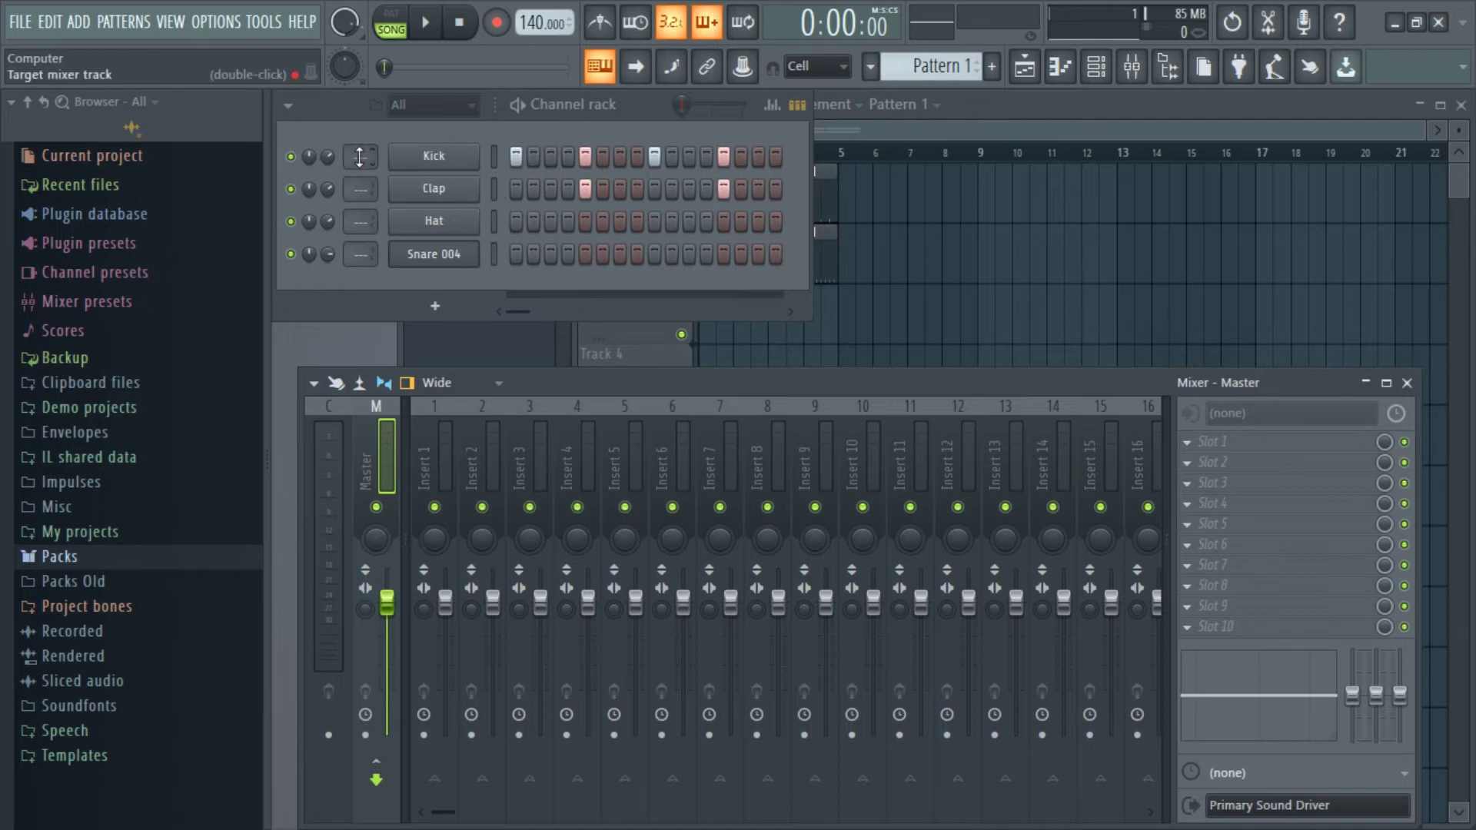
Step: Route the Kick channel to mixer track 1 and load Fruity Reeverb into effect slot 1 of Insert 1
mouse_move(359, 156)
left_mouse_down()
mouse_move(359, 82)
mouse_move(359, 152)
left_mouse_up()
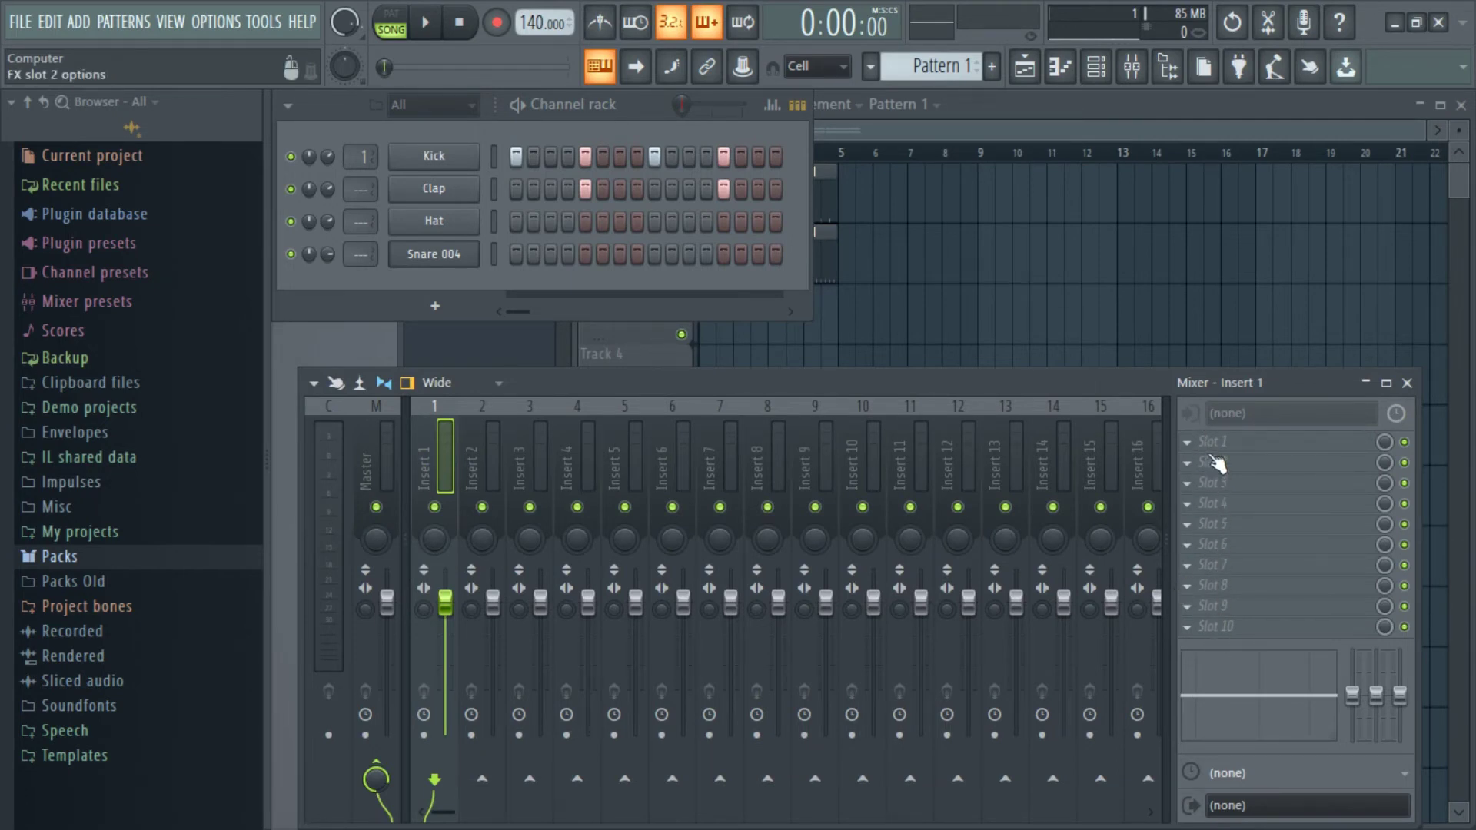
left_click(1191, 442)
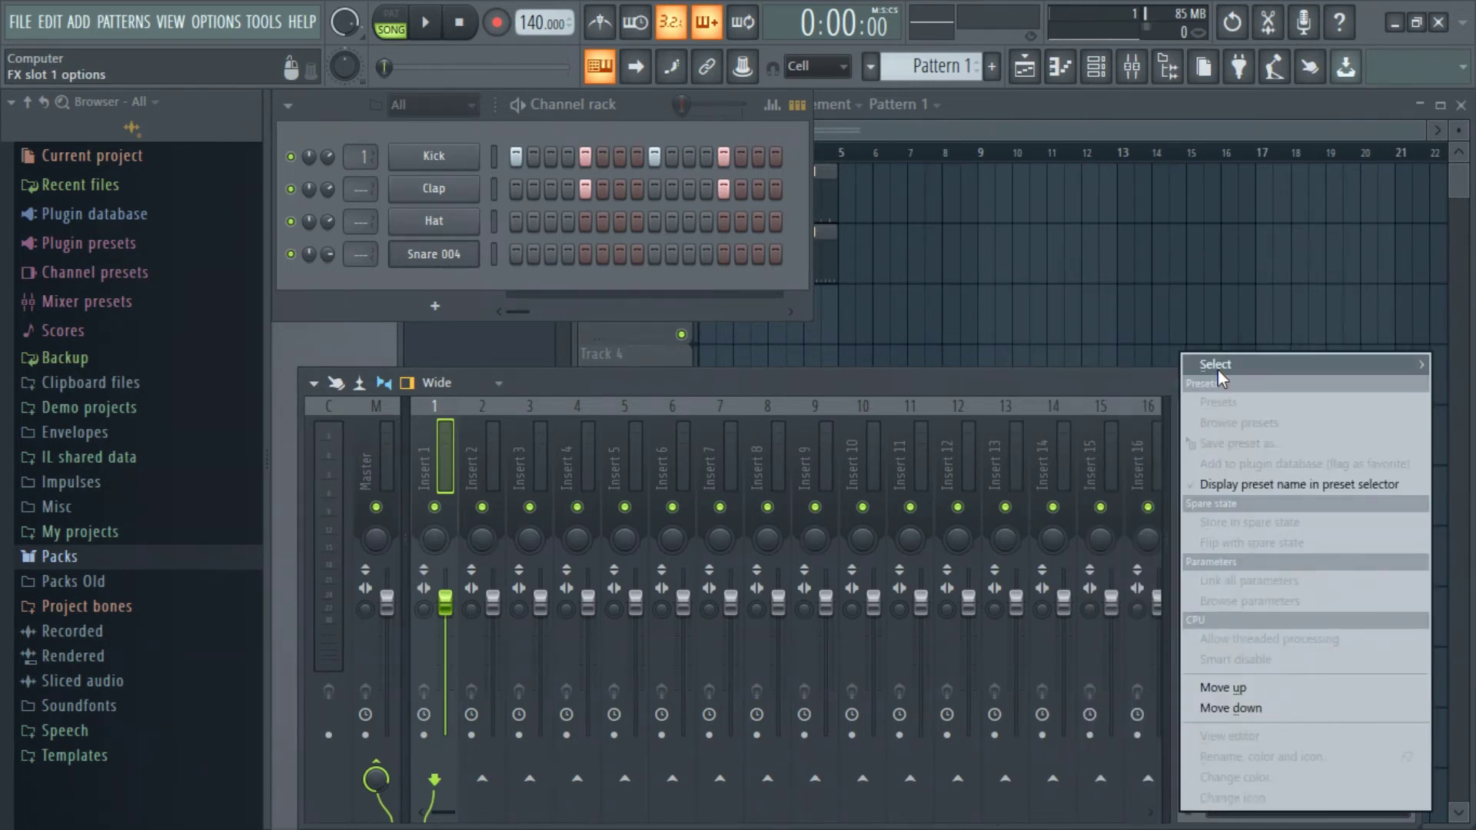
mouse_move(1236, 362)
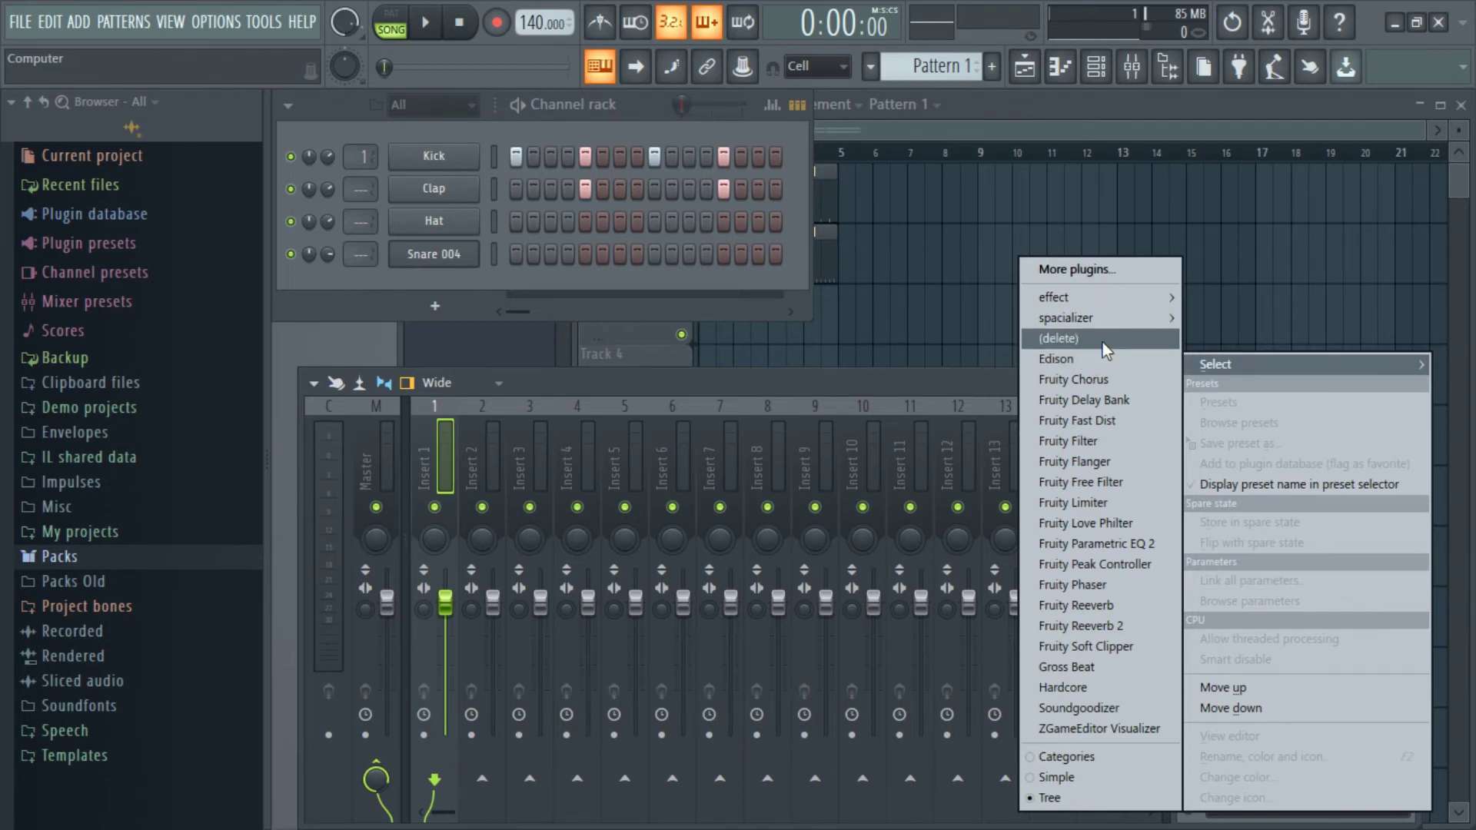
left_click(1086, 607)
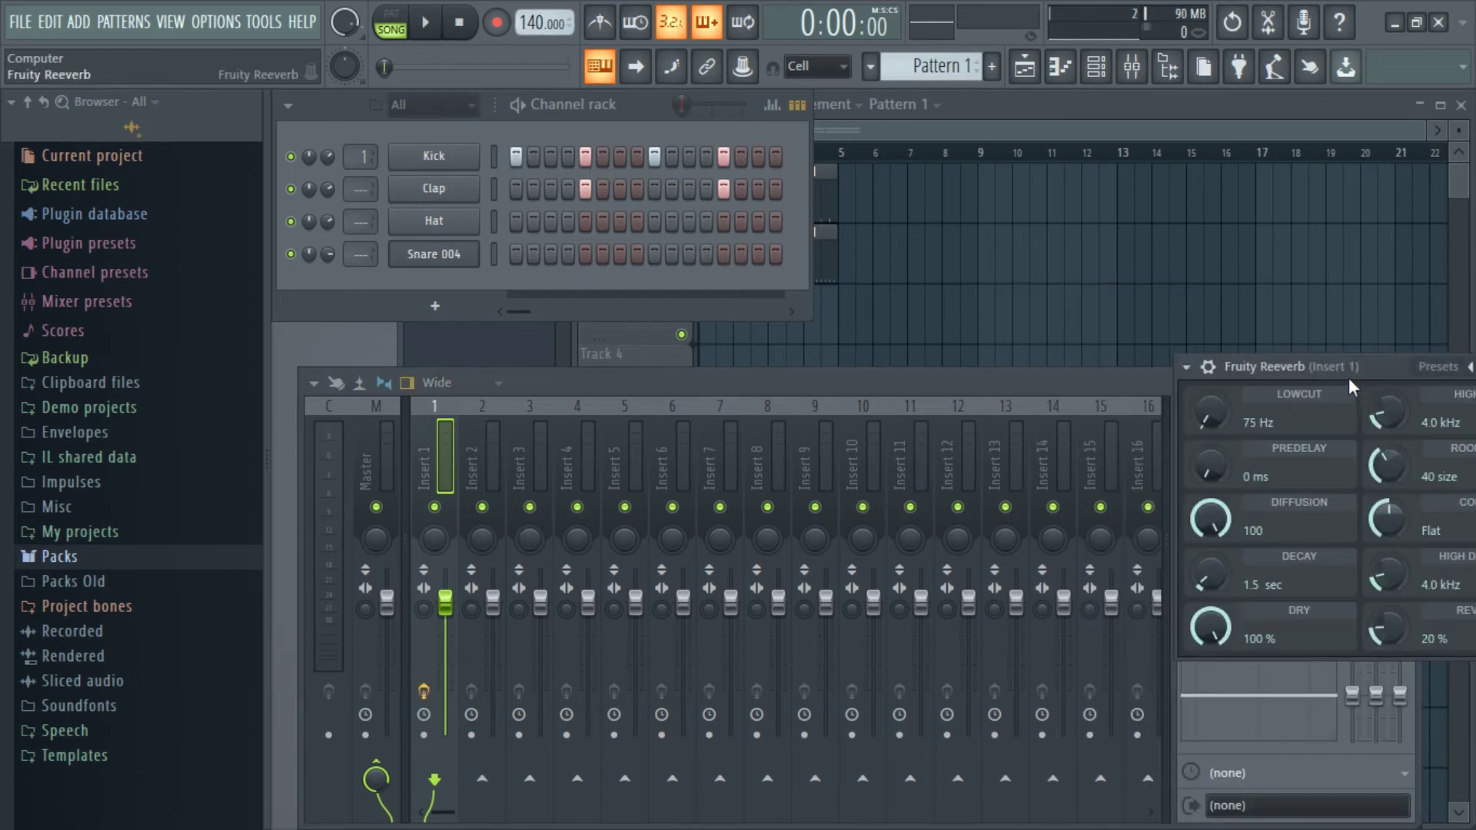
left_click_drag(1349, 379, 841, 344)
Step: Play the arrangement to hear the reverb on the Kick, stop it and compare Insert 2 with Insert 1 in the mixer
key("space")
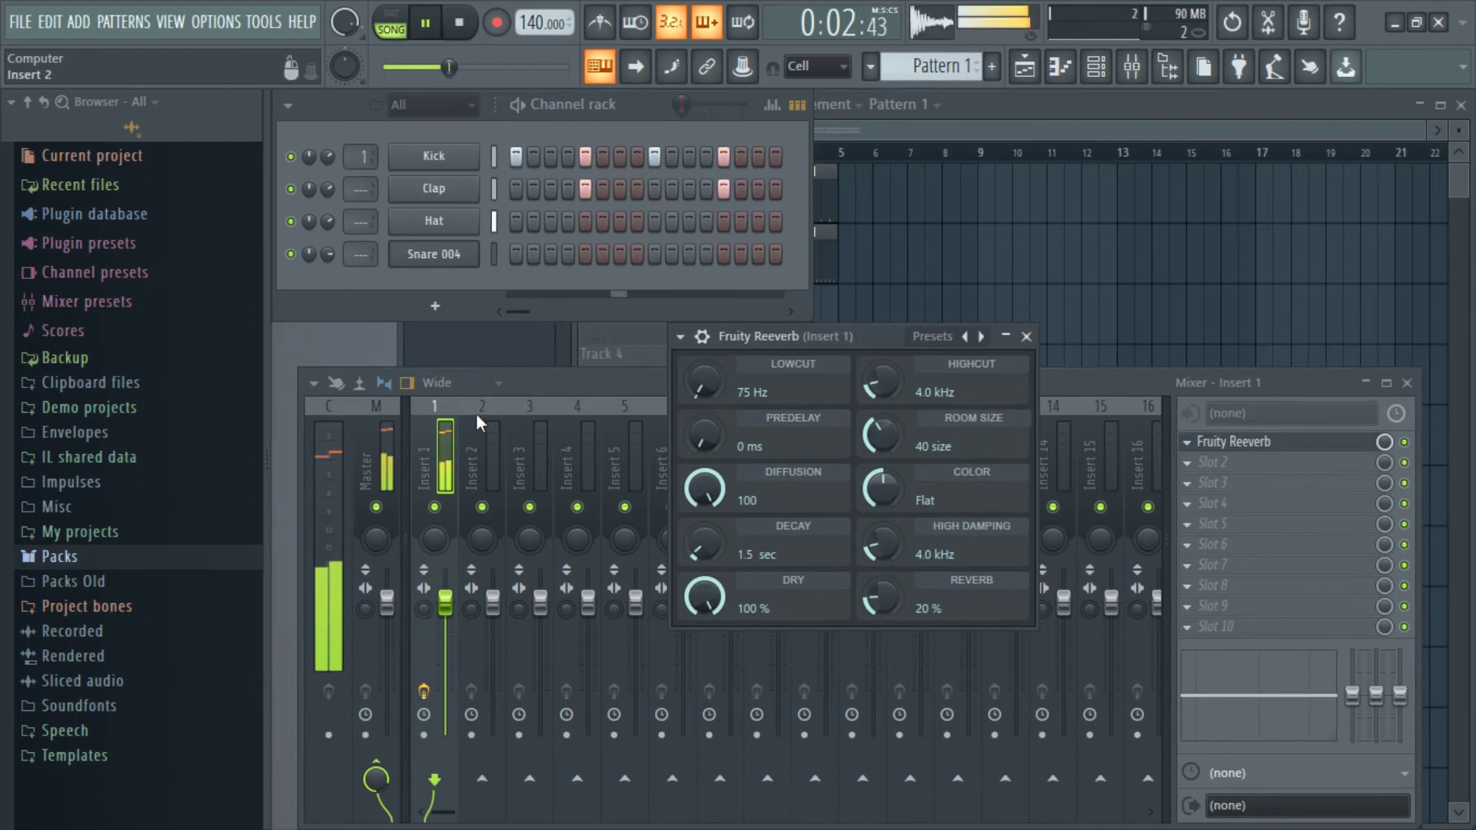
left_click(462, 436)
key("space")
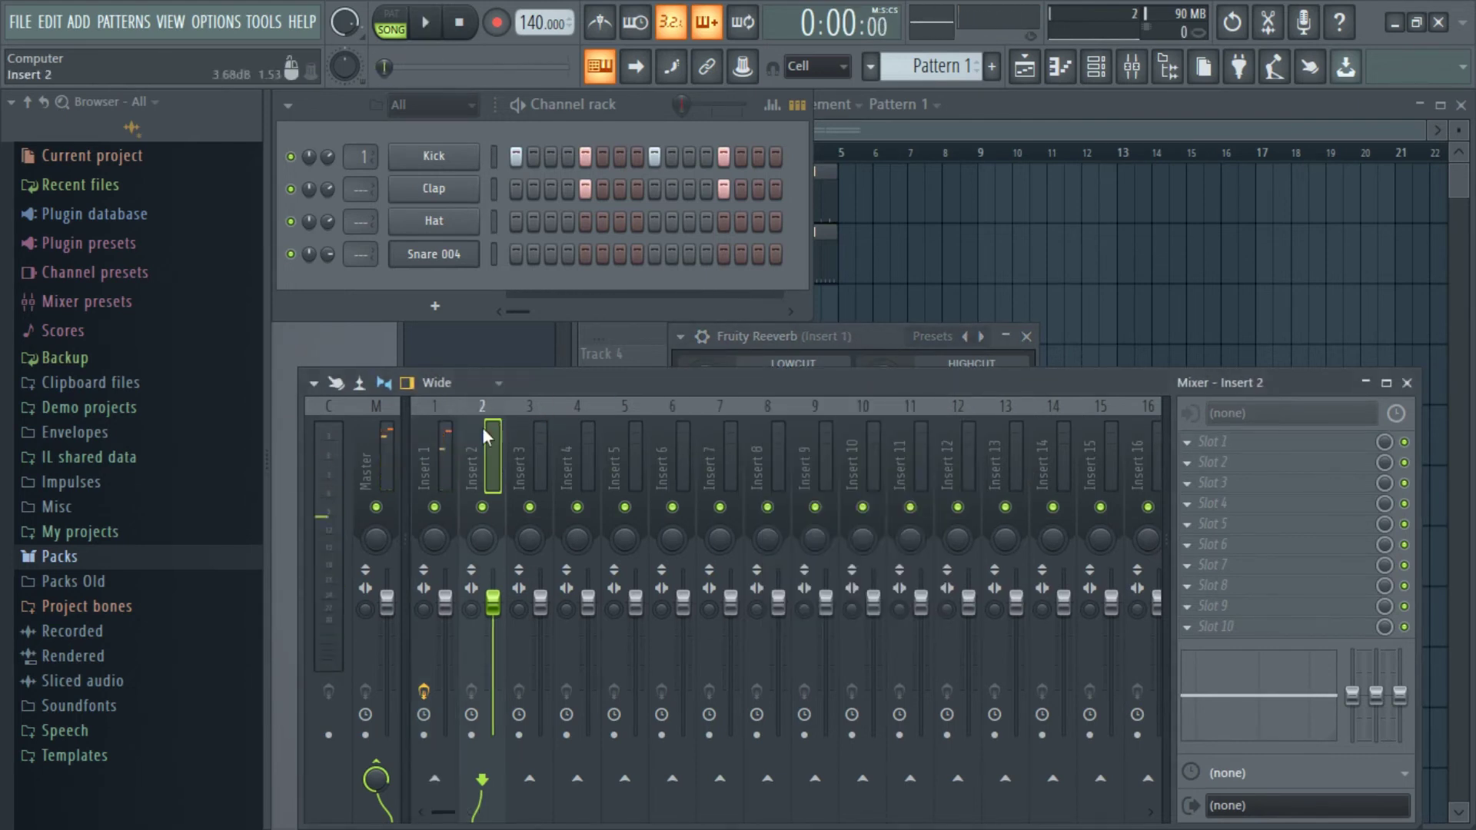
left_click(441, 459)
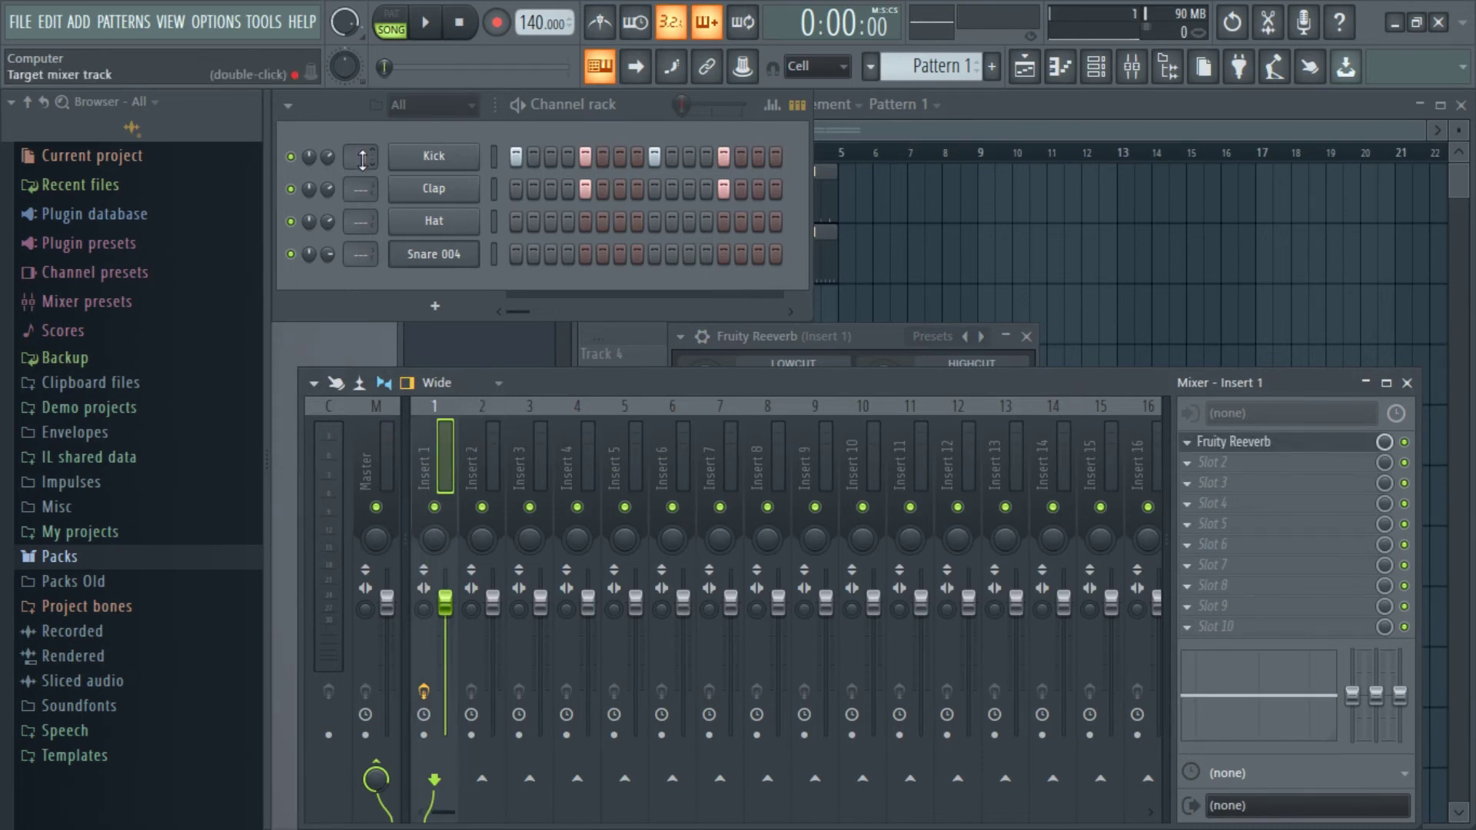
Step: Route the Clap channel to mixer track 2
double_click(361, 189)
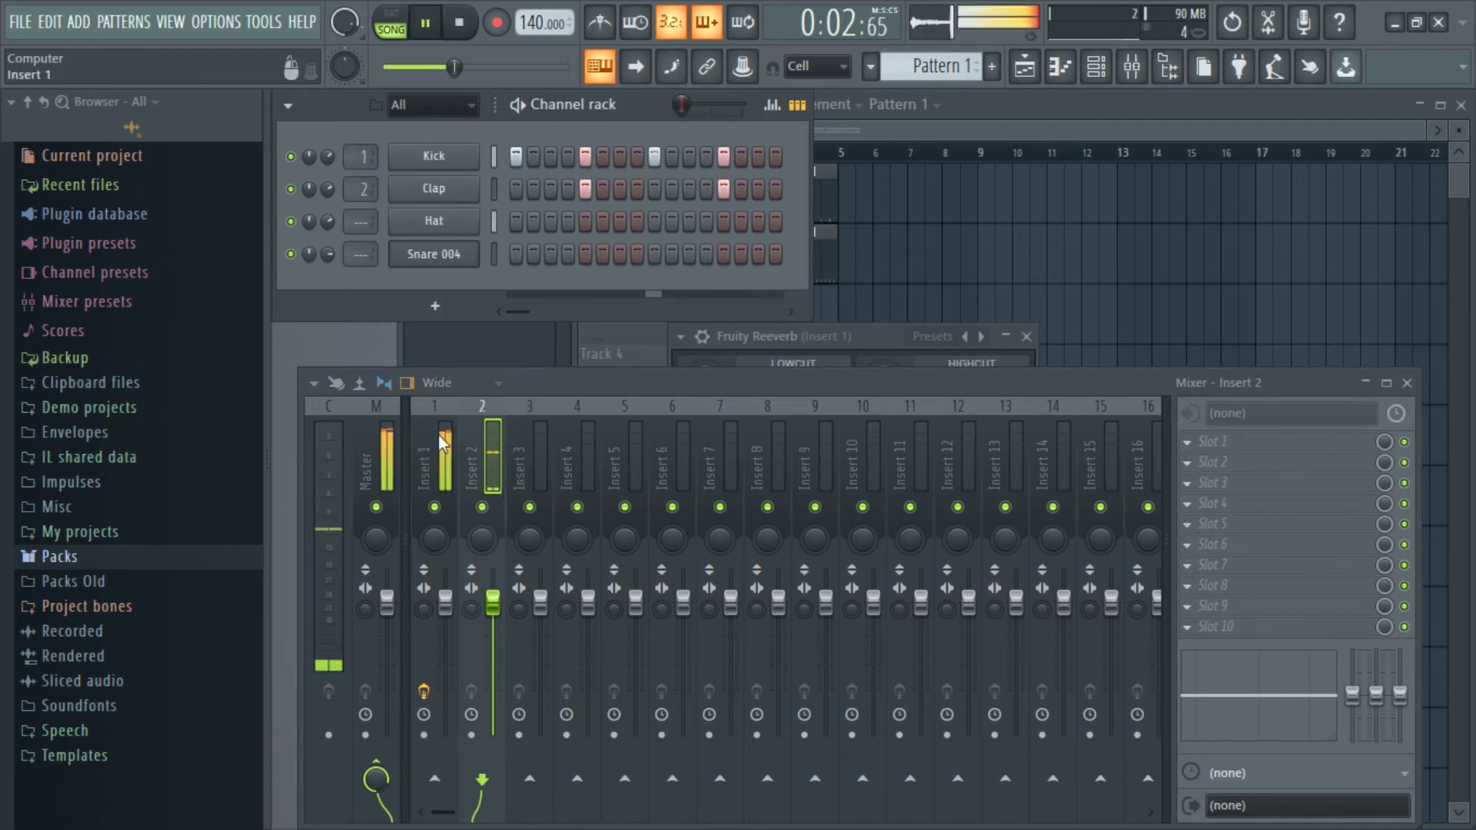
Step: Compare the signal levels of Insert 1 and Insert 2 in the mixer during playback and stop the arrangement
left_click(452, 453)
left_click(482, 464)
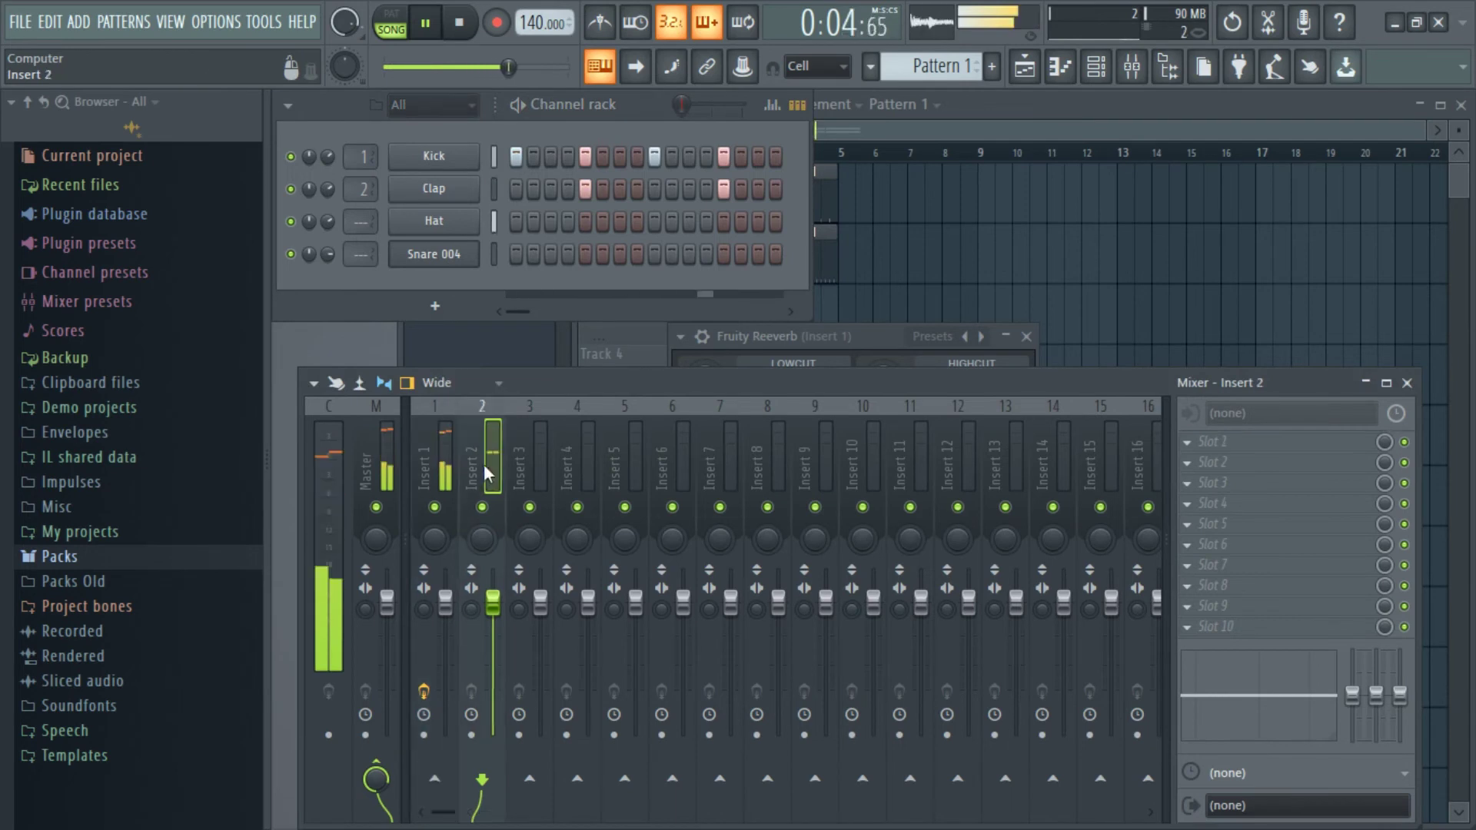
key("space")
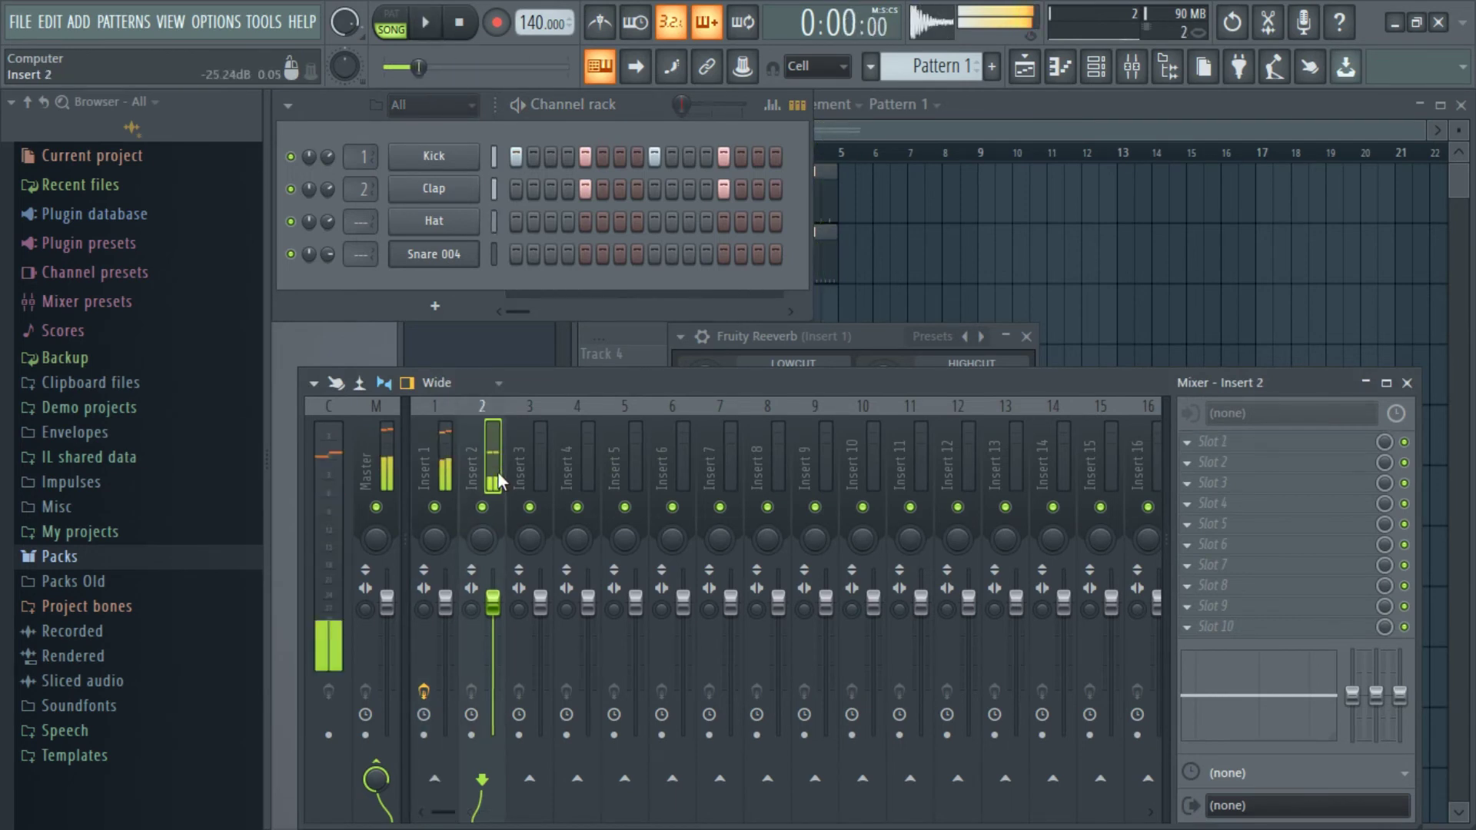
Step: Play the arrangement with the Master track muted, inspecting Insert 1 and Master, and stop it with the Master unmuted again
left_click(398, 459)
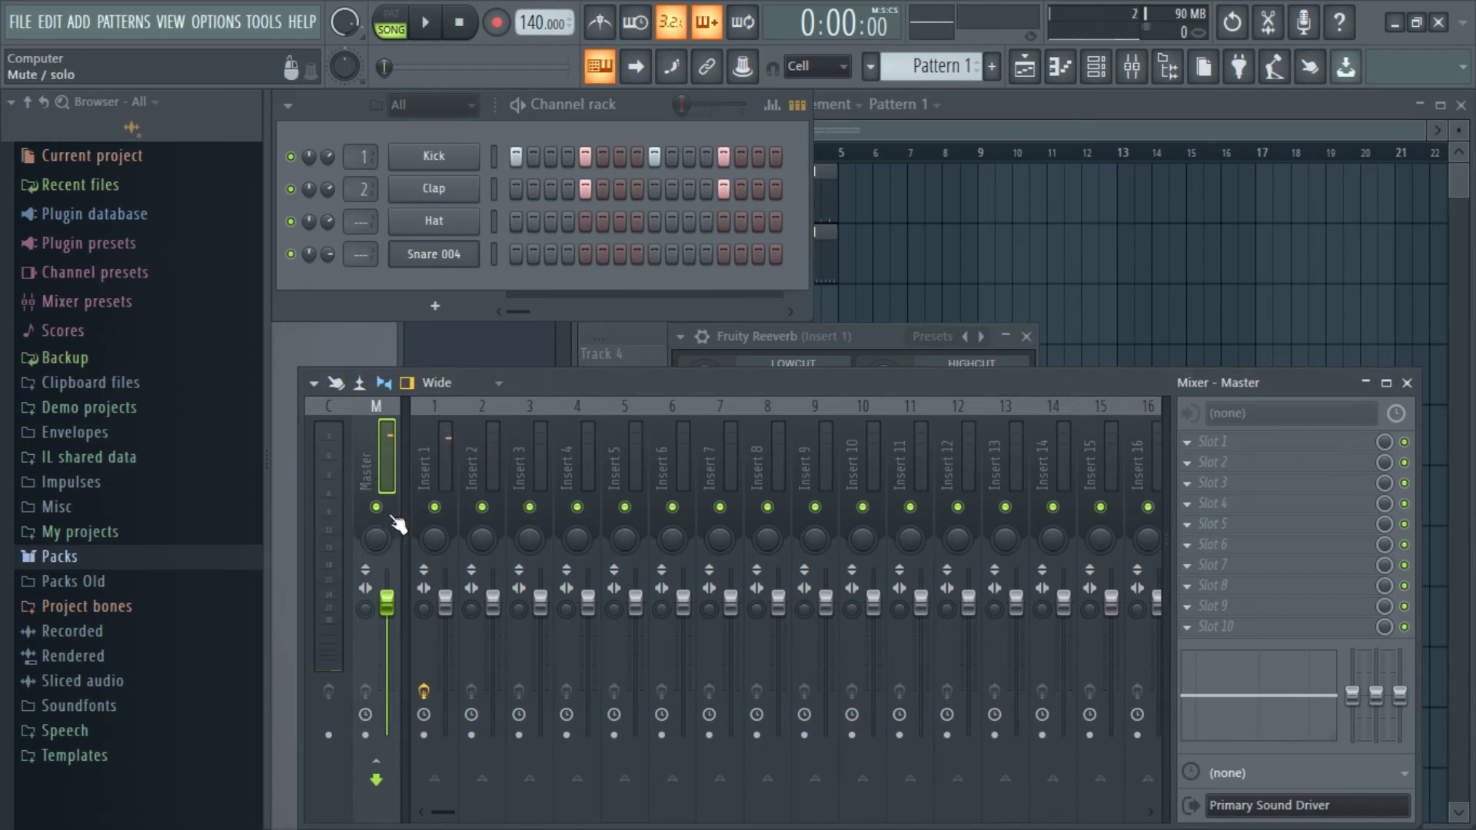
key("space")
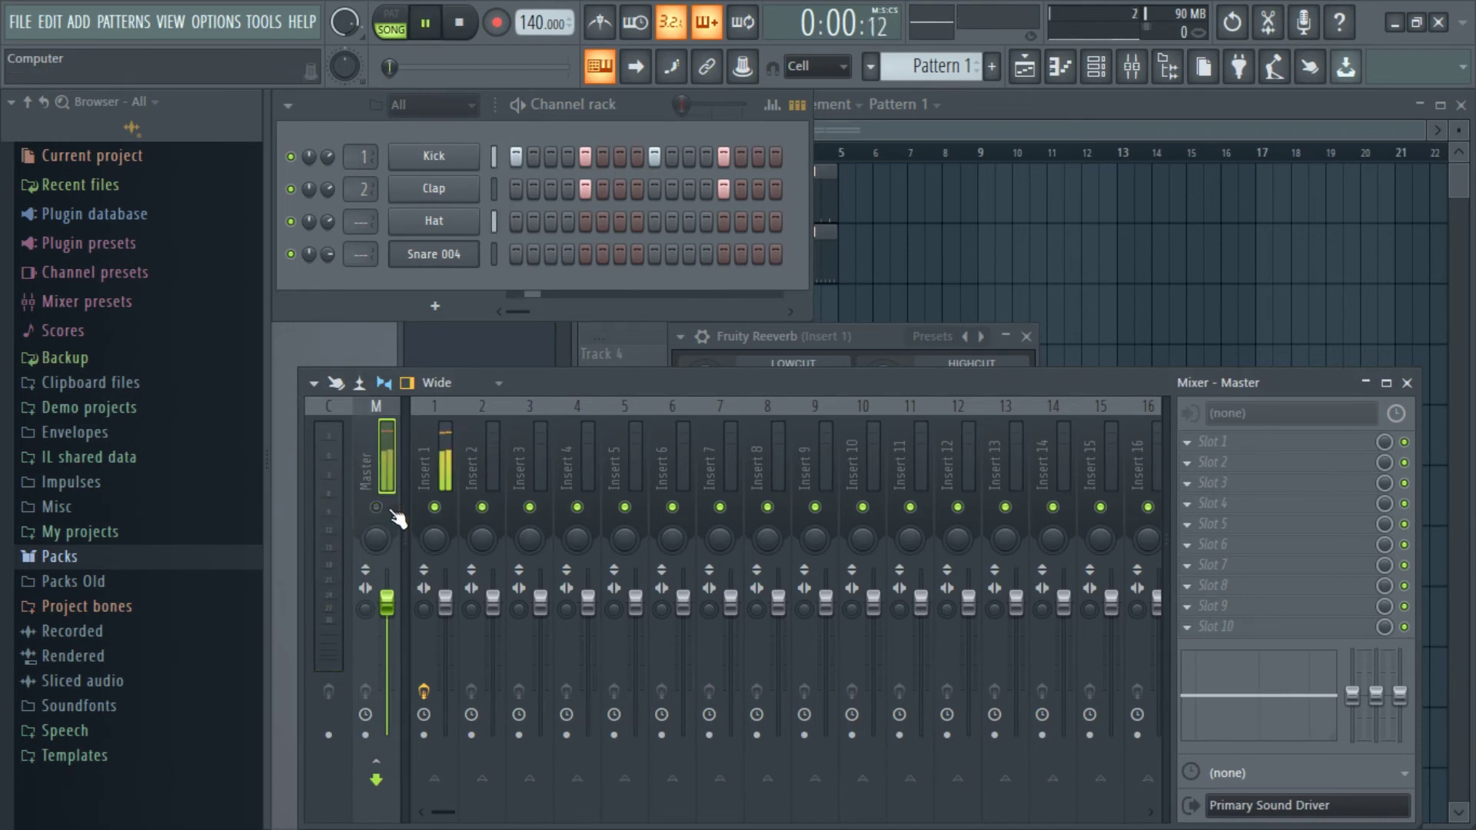
left_click(432, 449)
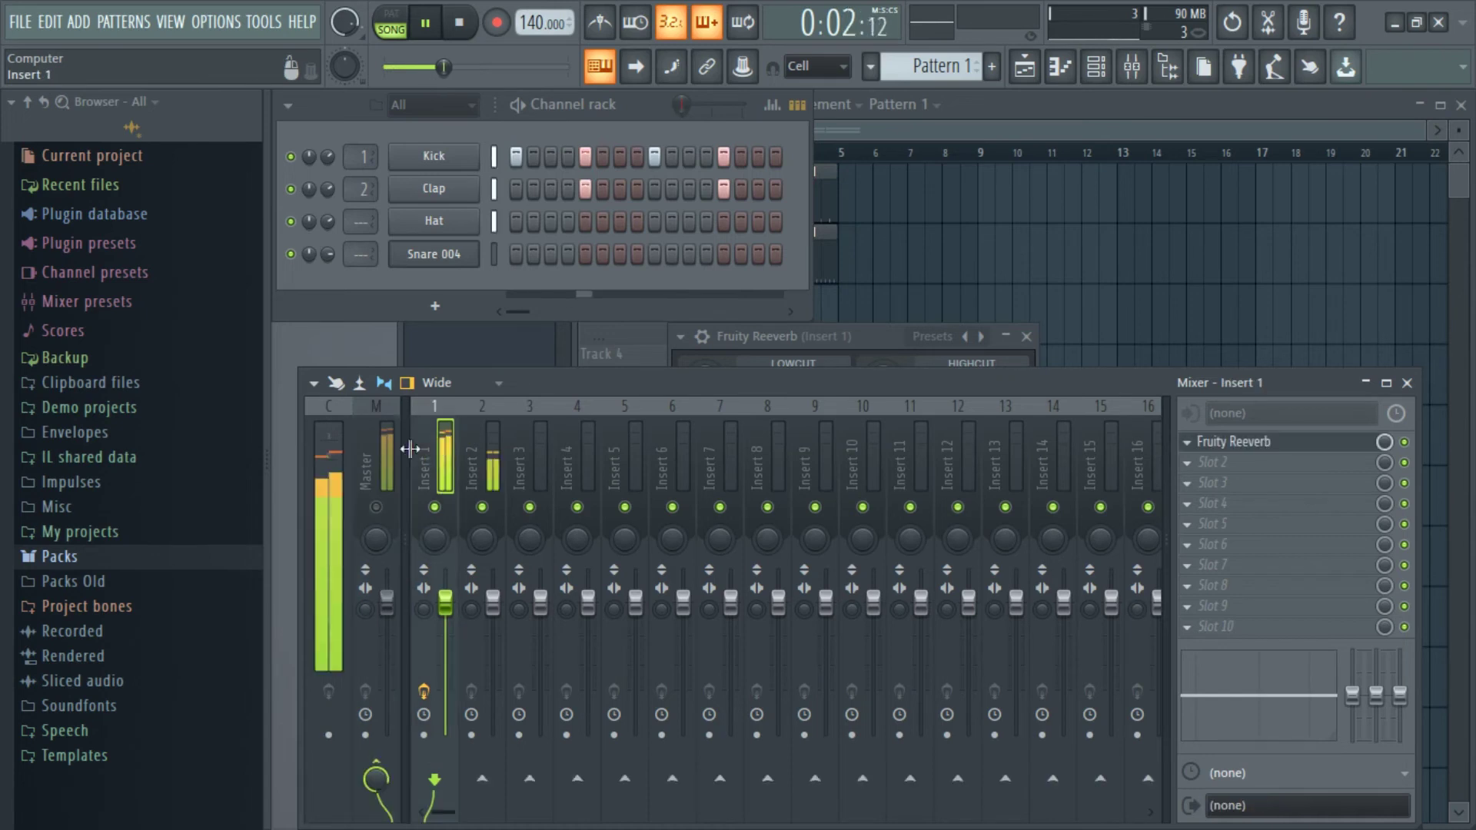
left_click(391, 451)
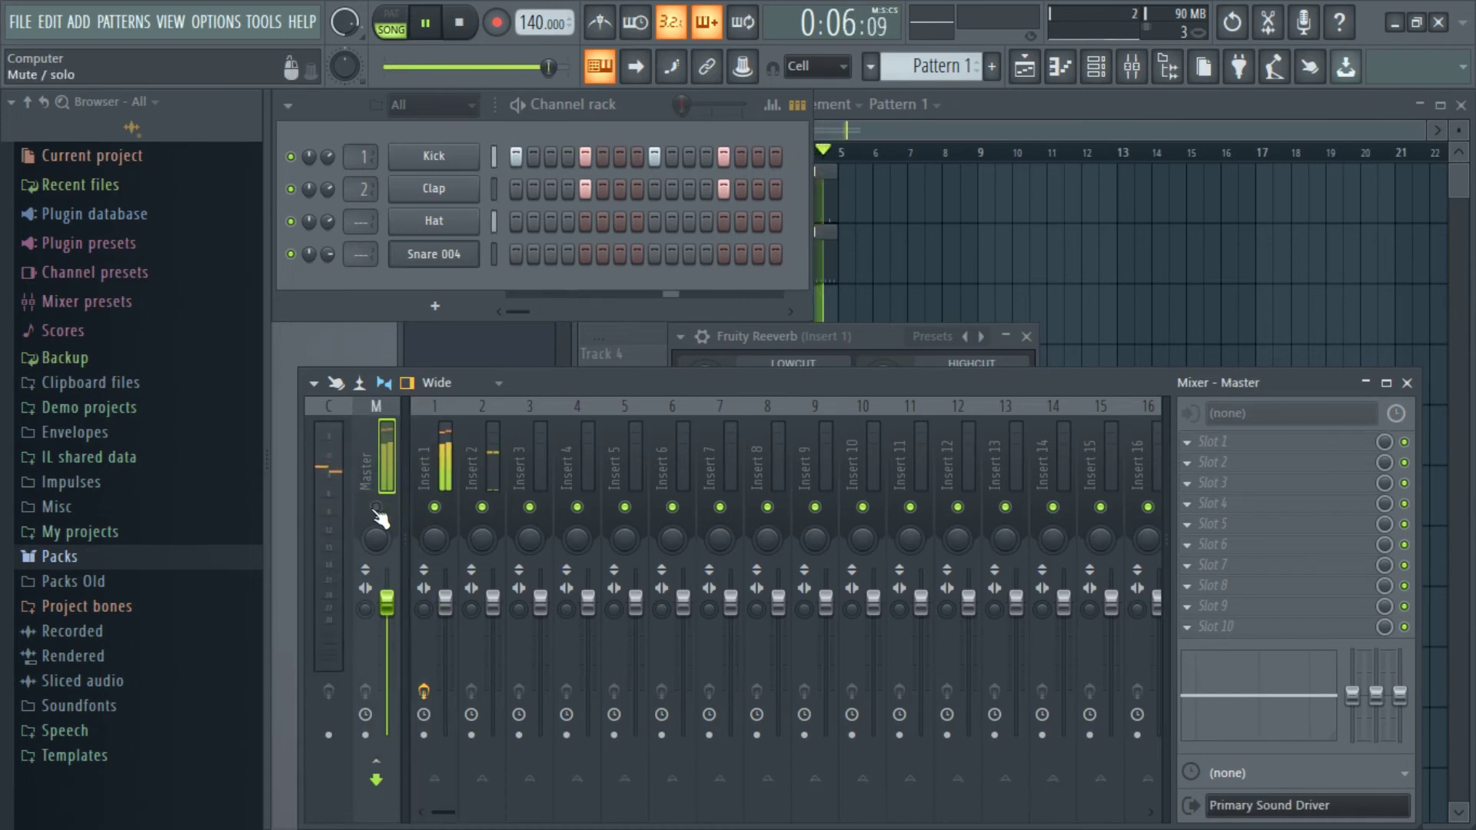
key("space")
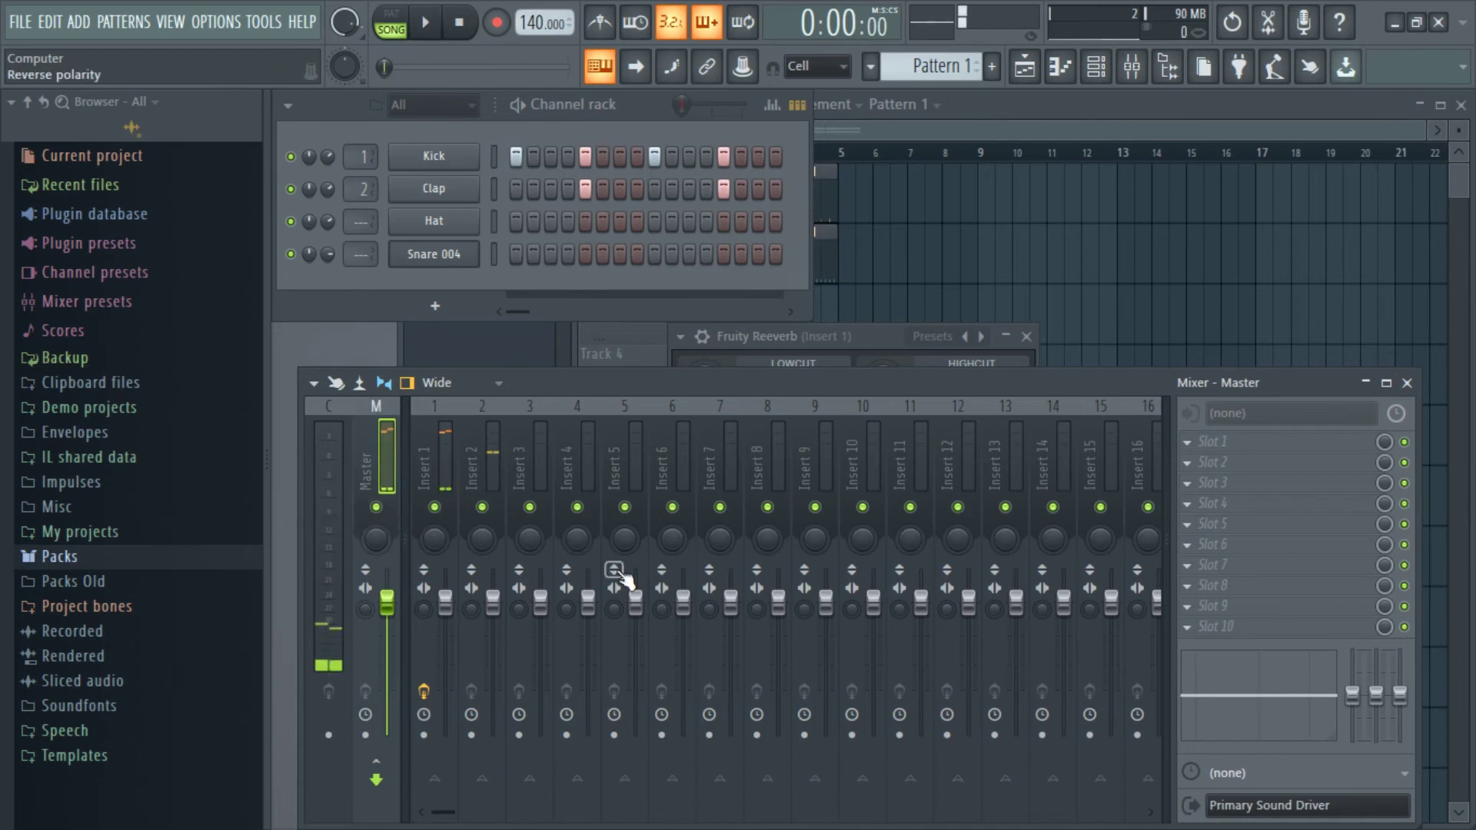
Step: Move the mixer window up, route the Clap channel to mixer track 1 and play the arrangement
mouse_move(576, 369)
left_mouse_down()
mouse_move(638, 284)
mouse_move(582, 343)
left_mouse_up()
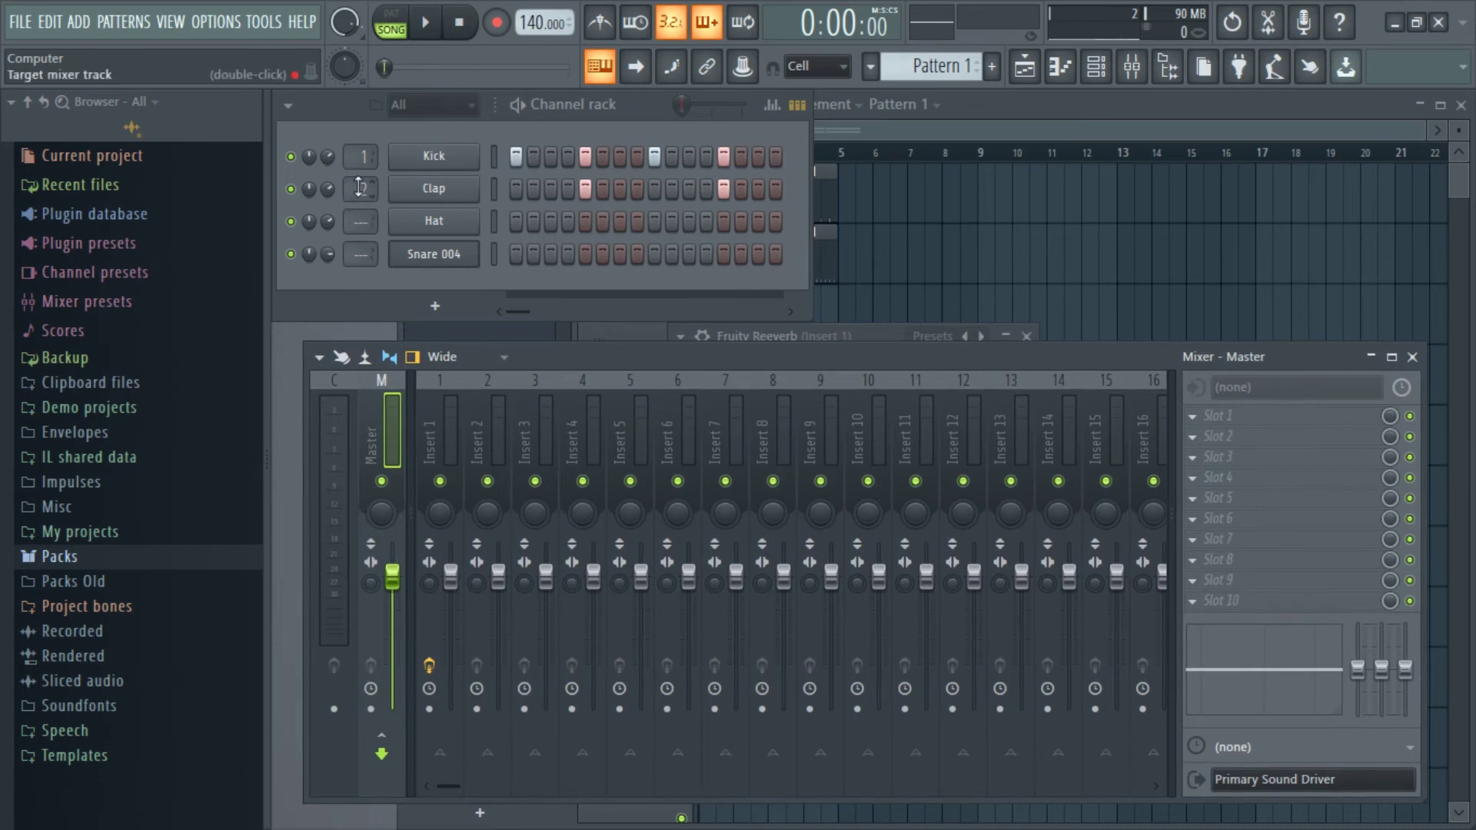
left_click_drag(359, 188, 359, 181)
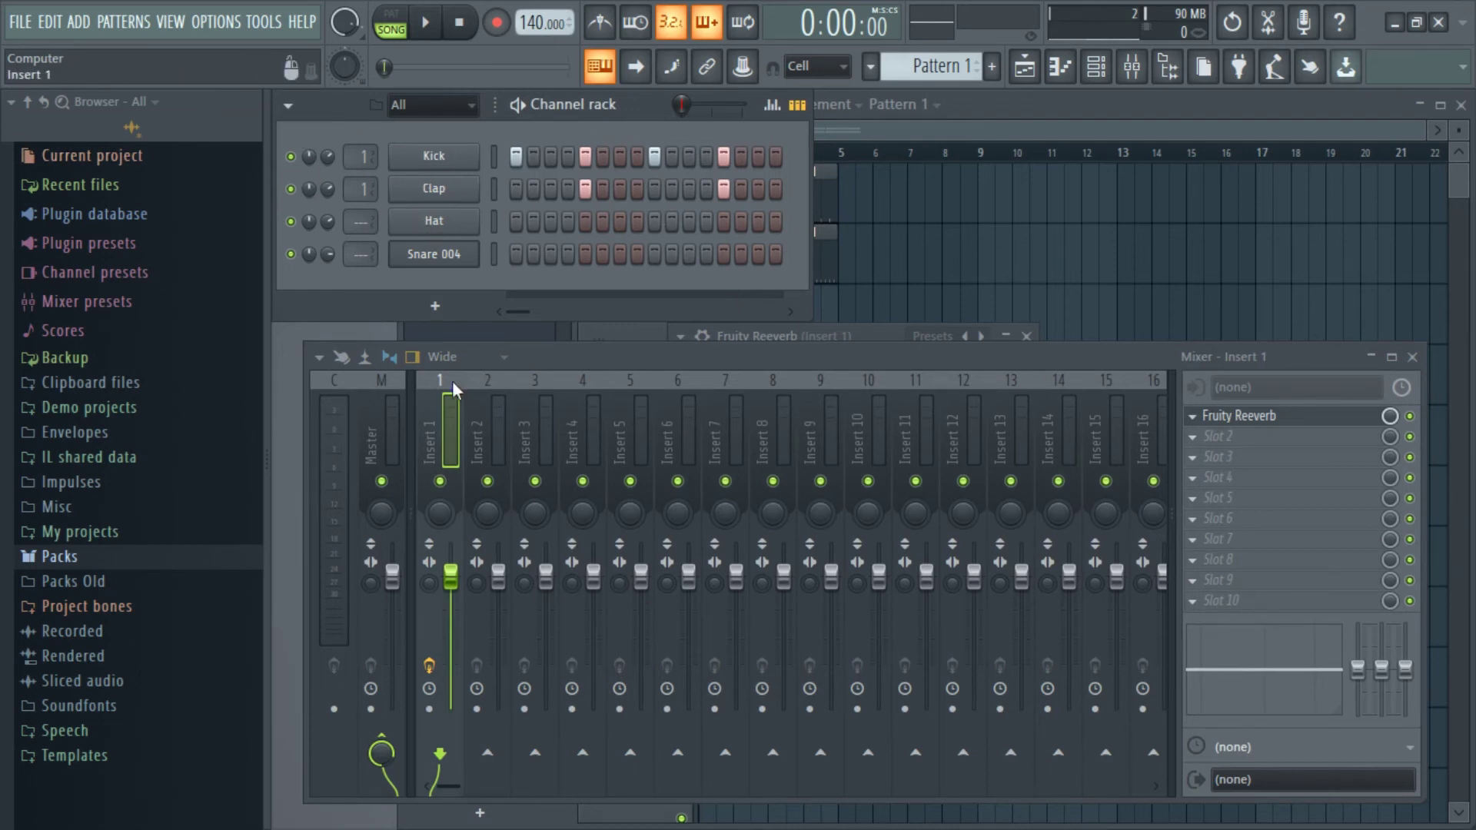
key("space")
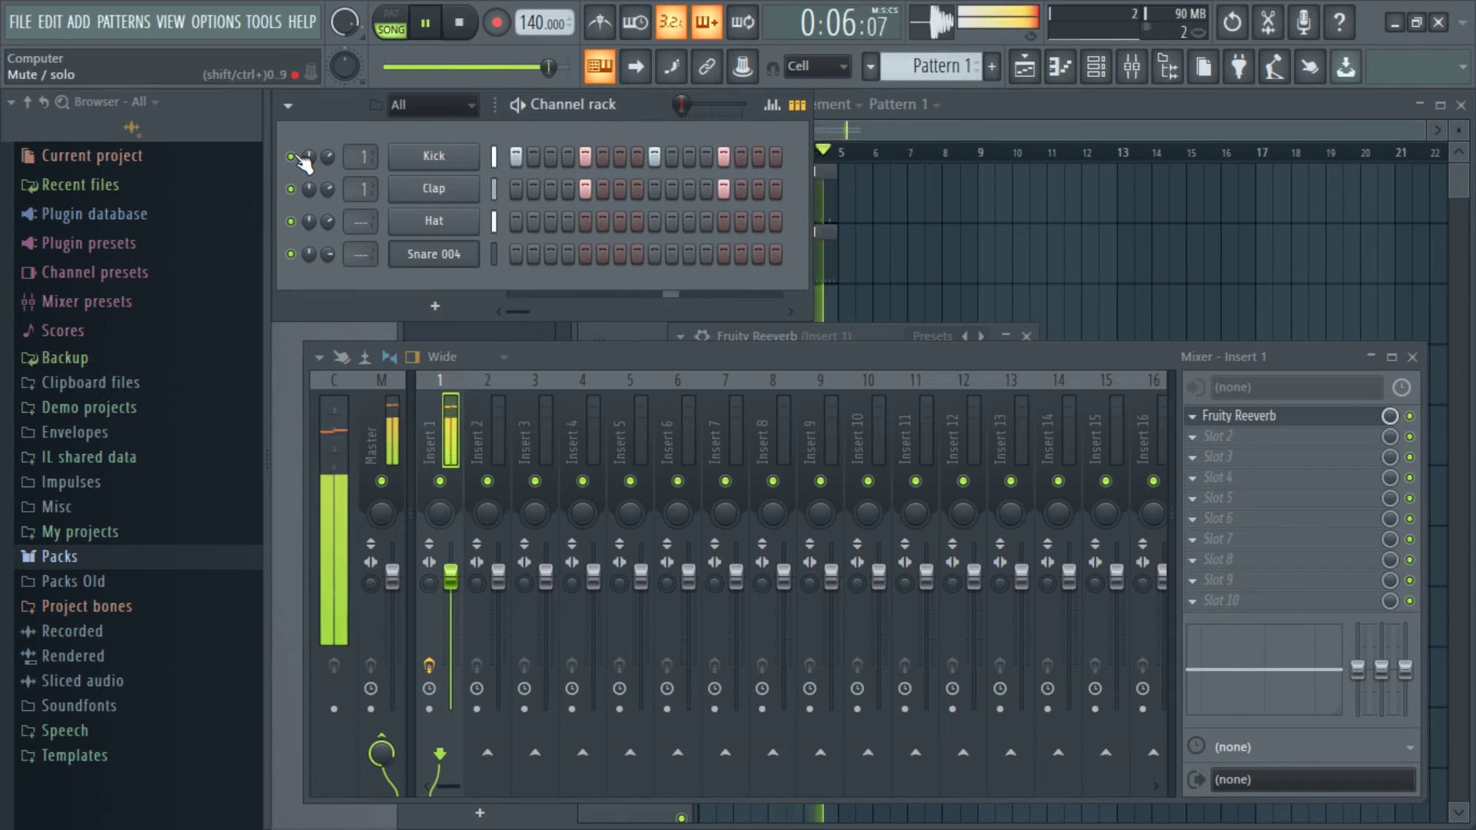
Step: Route the Hat channel to mixer track 2, listen with Kick and Clap muted, and stop playback with both unmuted
left_click_drag(362, 222, 361, 212)
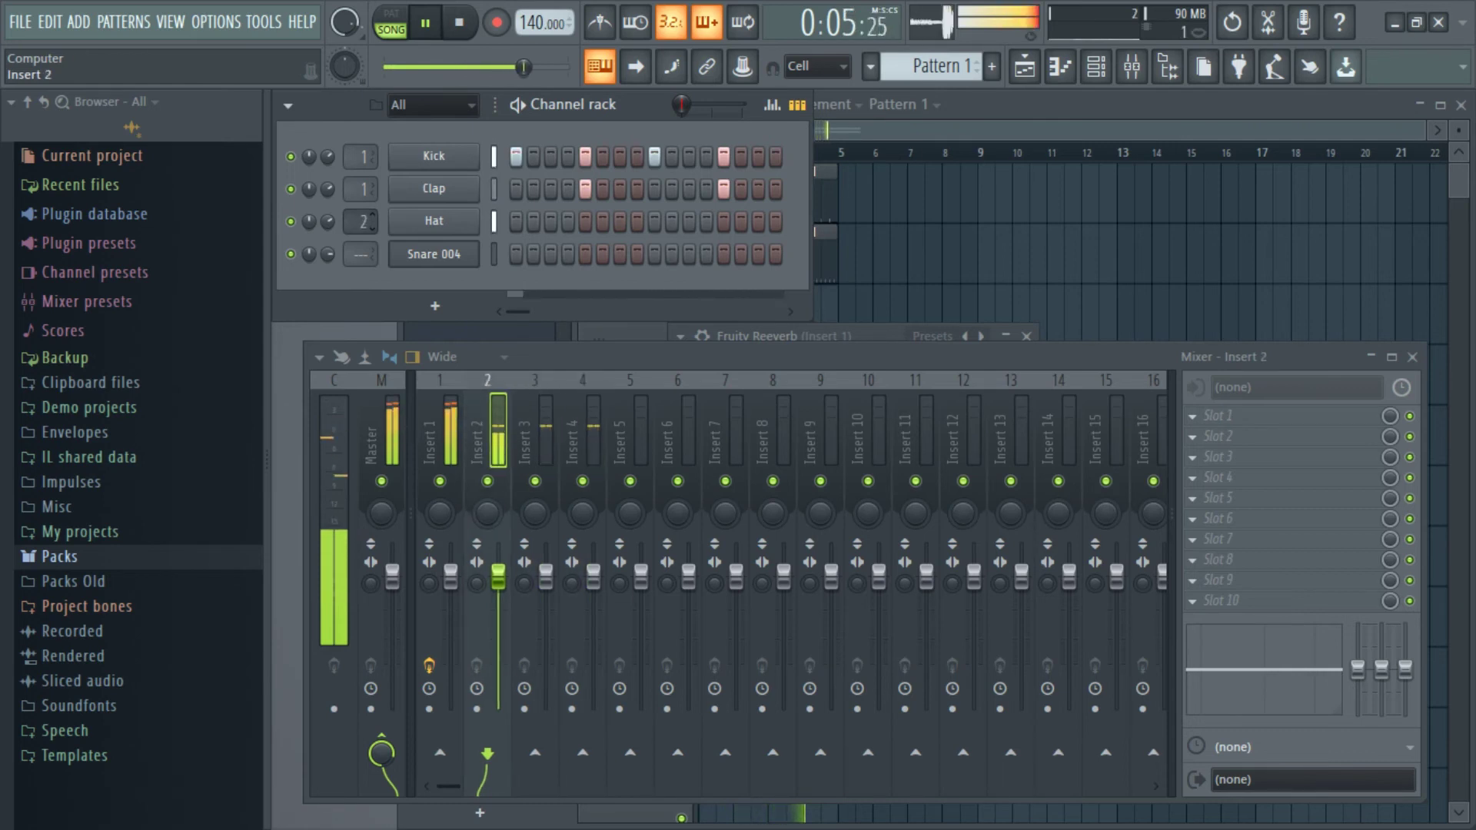
left_click(292, 190)
left_click(292, 157)
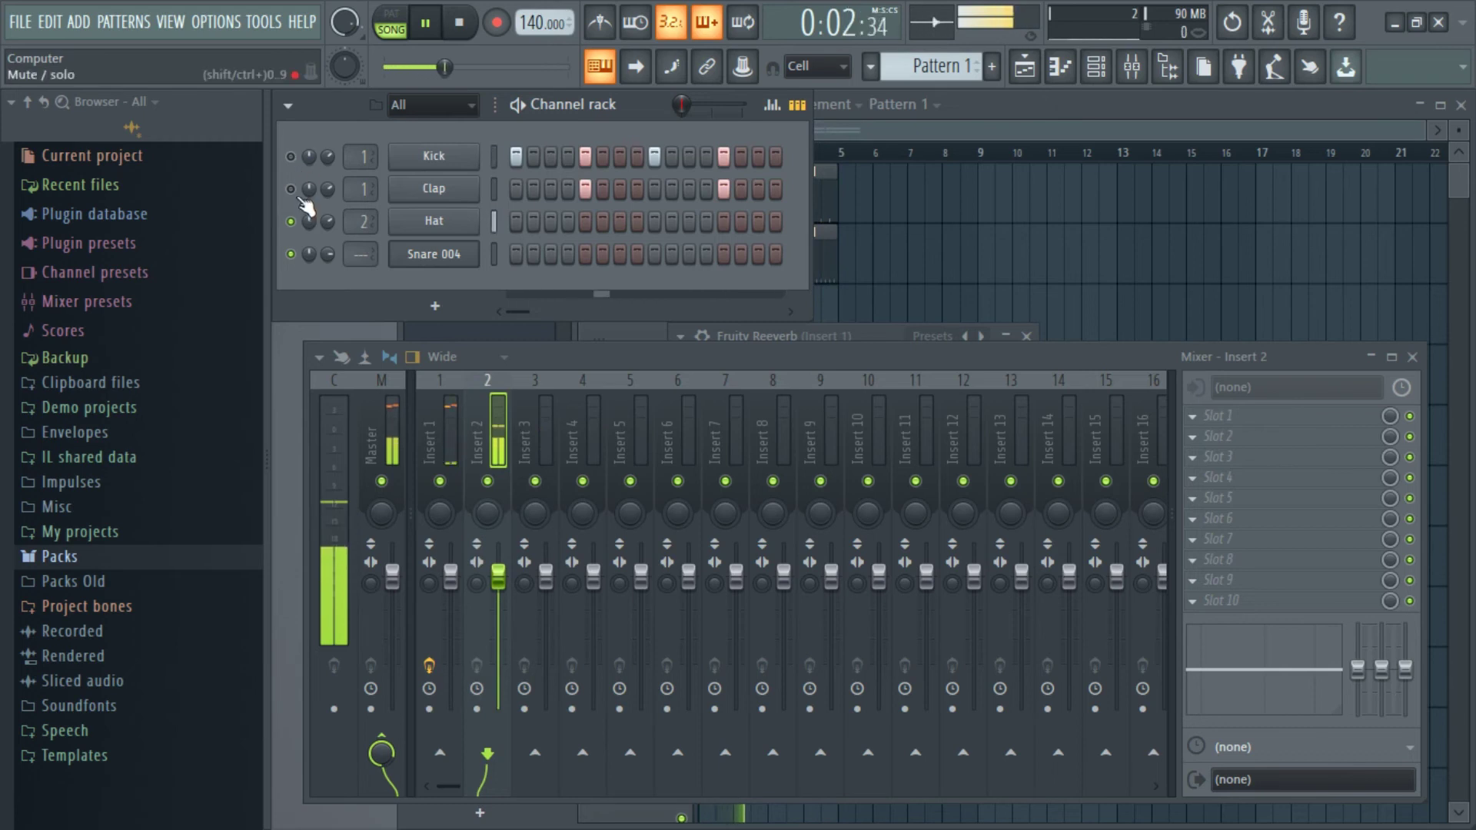
key("space")
left_click(291, 189)
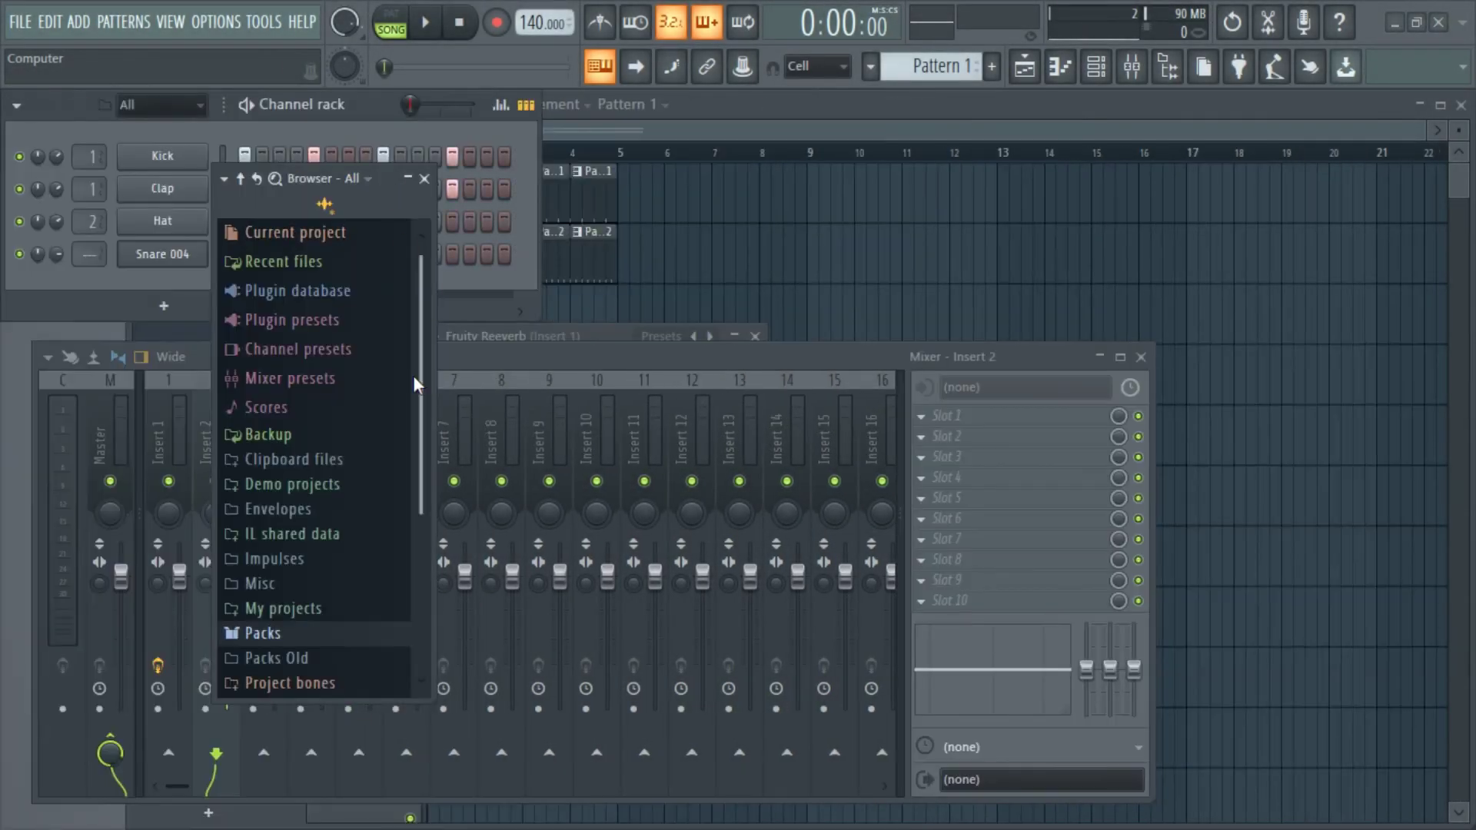
Step: Dock the floating browser back beside the workspace, open the Packs folder in File Explorer and close its window
left_click_drag(384, 192, 19, 192)
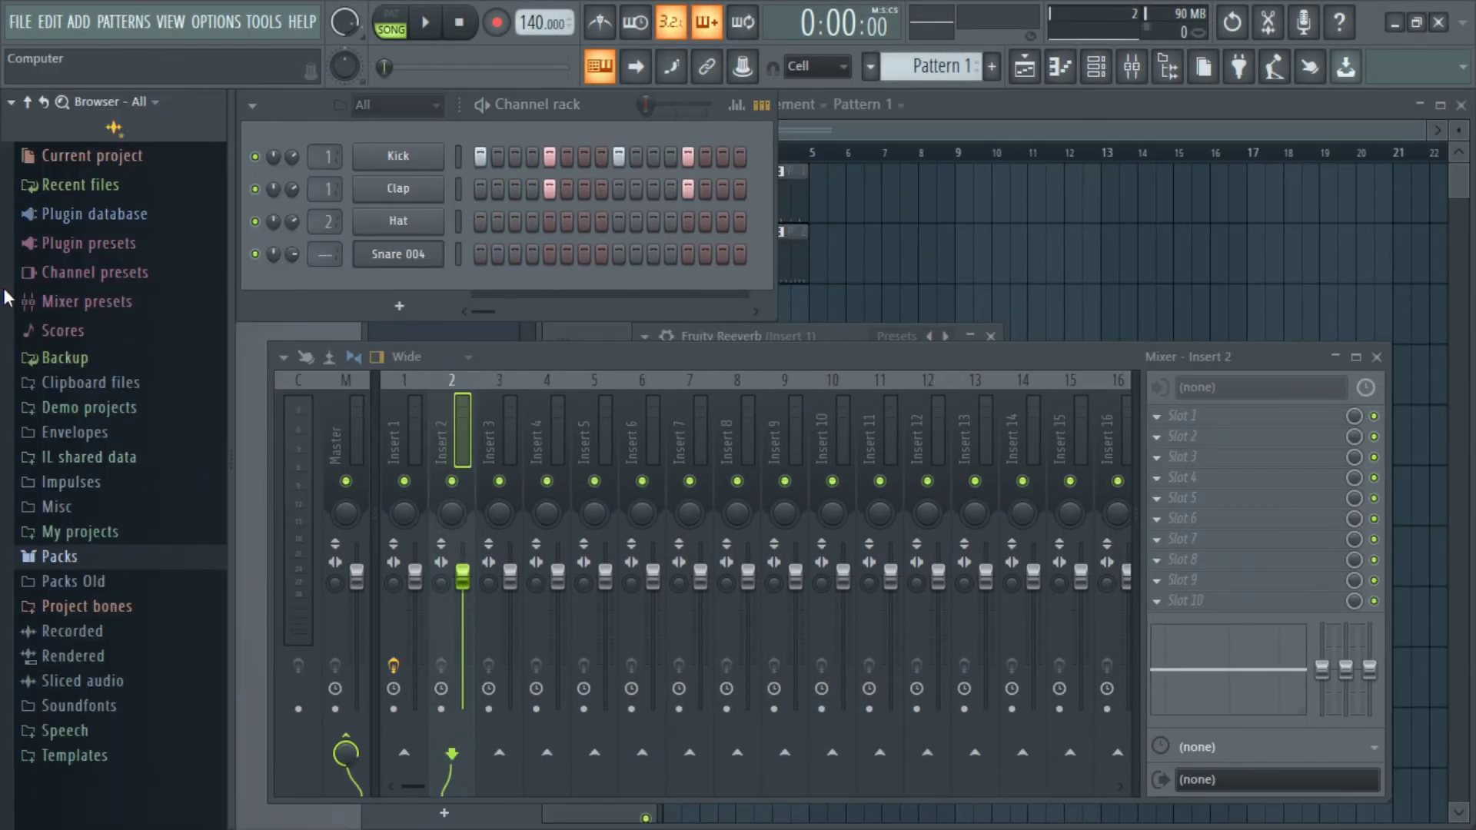
right_click(88, 565)
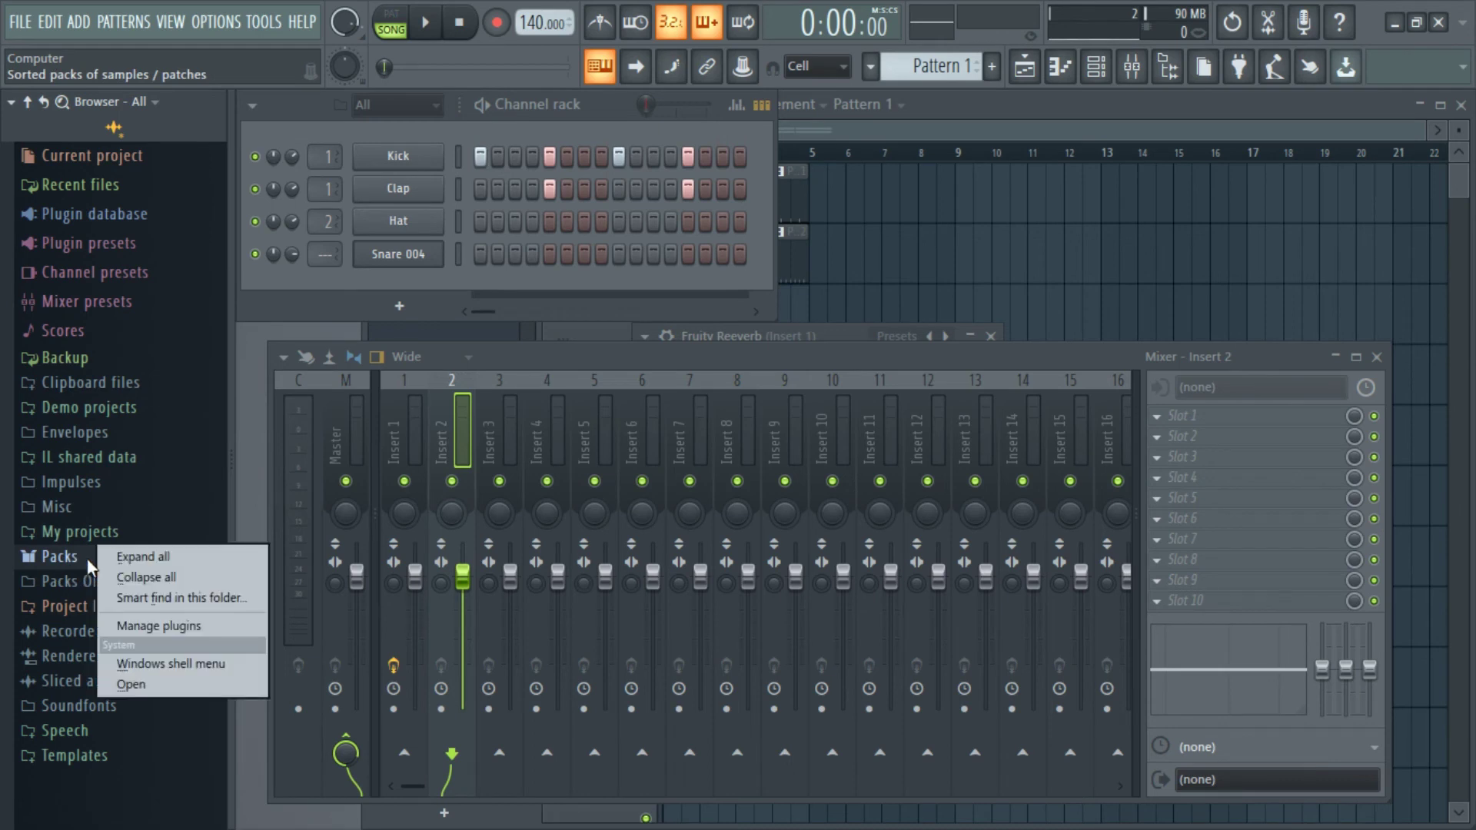
left_click(182, 683)
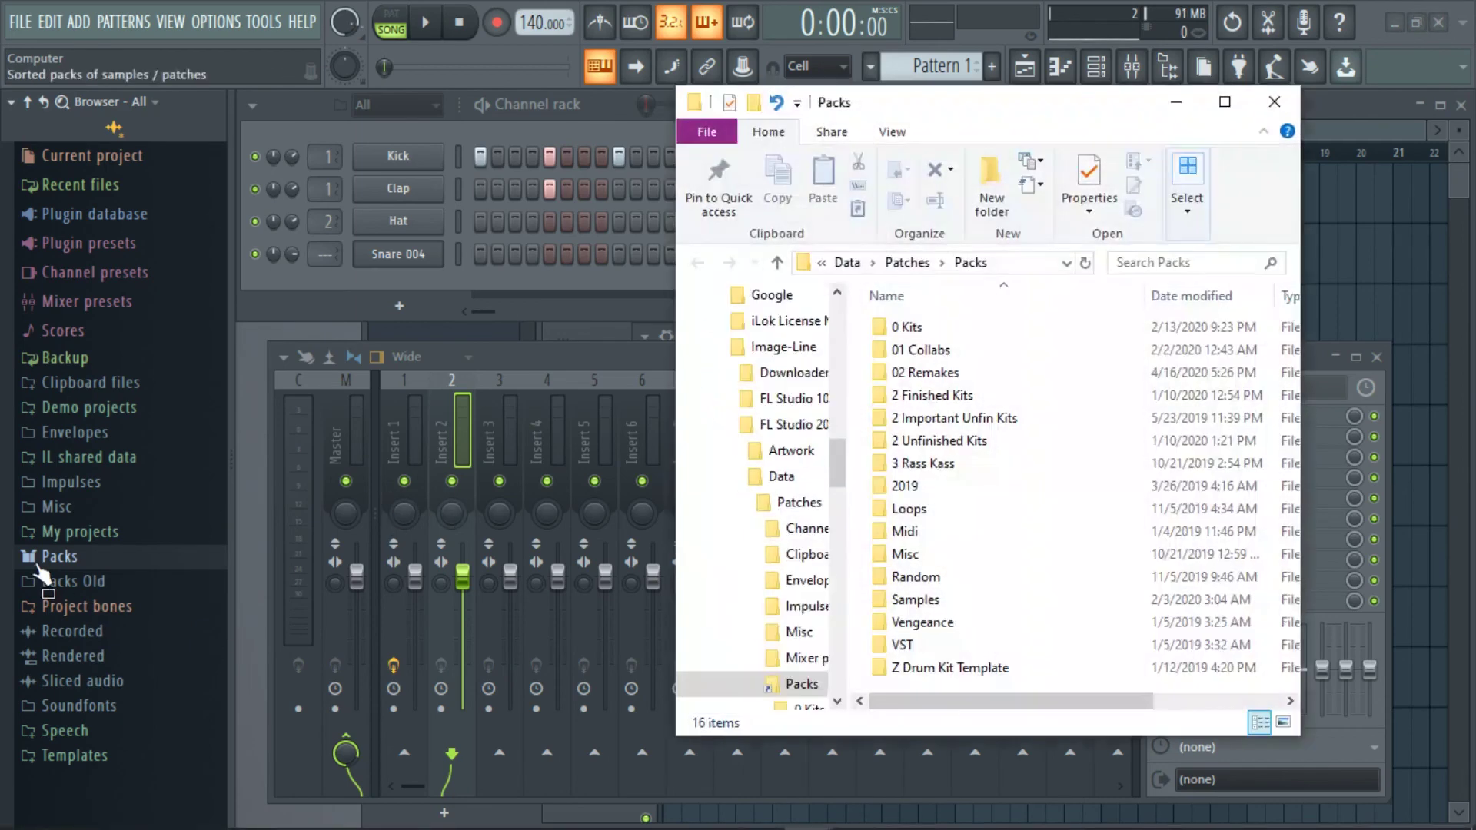
right_click(47, 556)
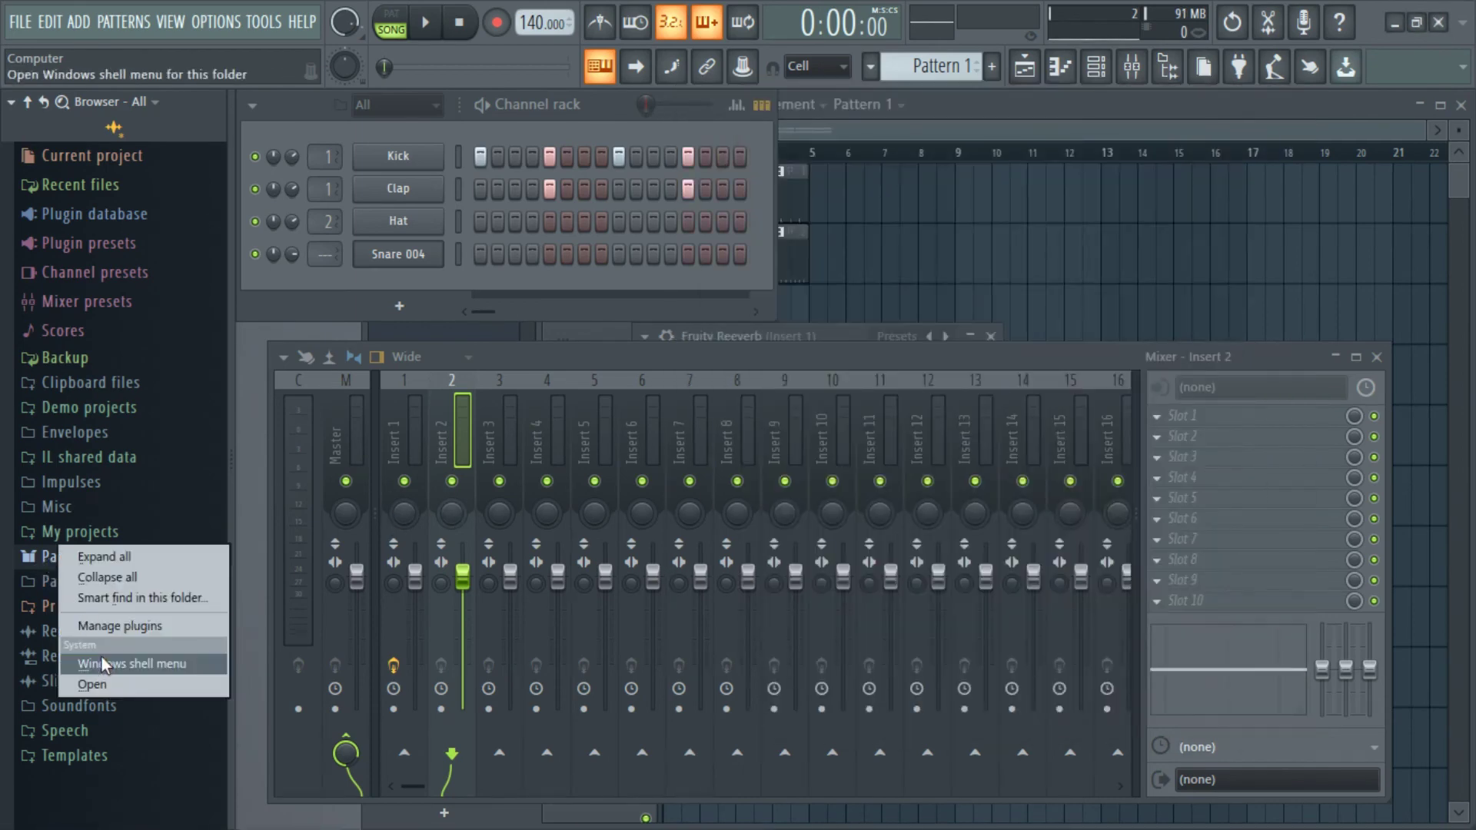
left_click(118, 681)
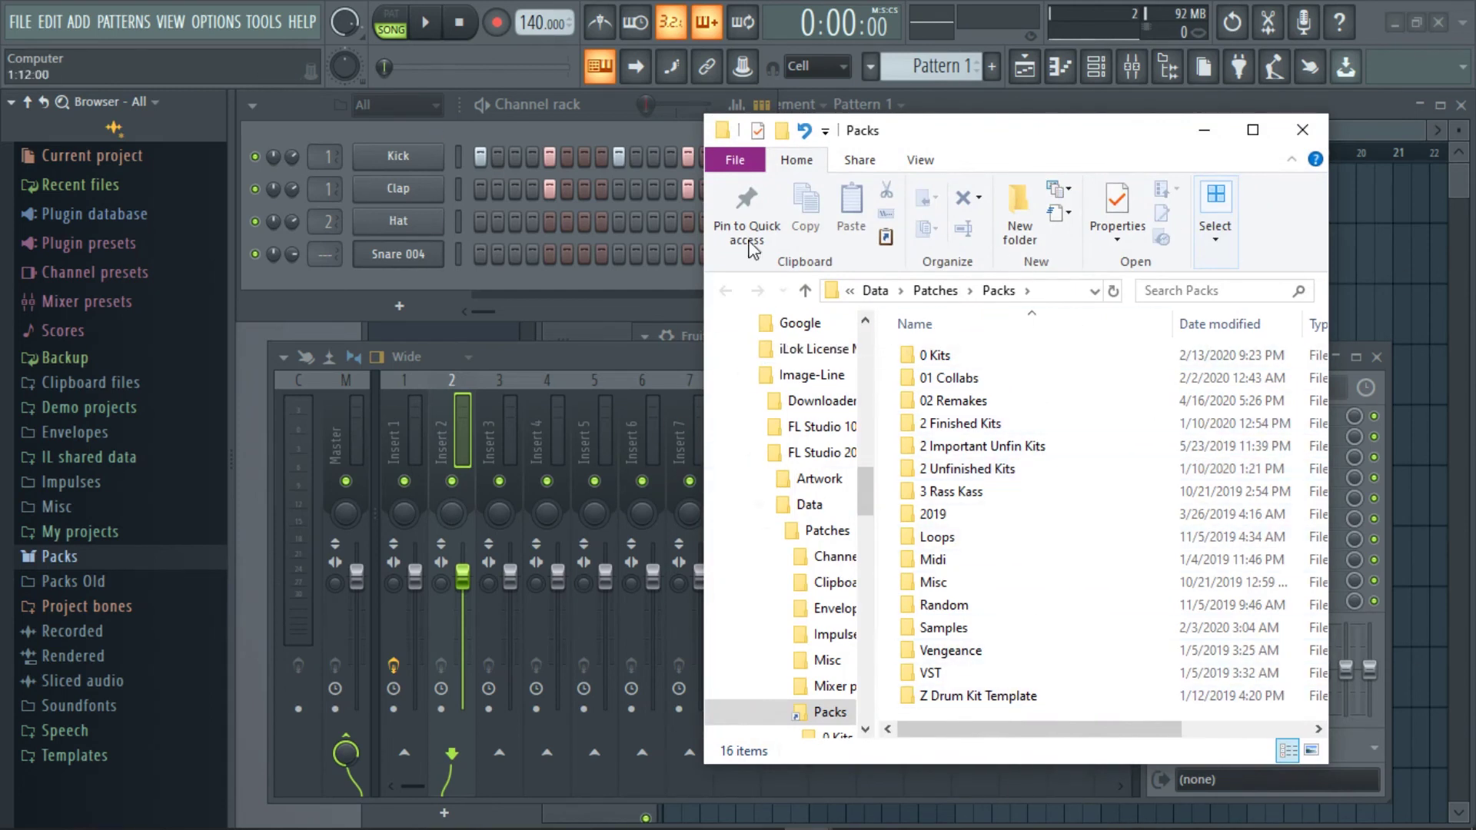
left_click_drag(985, 144, 988, 124)
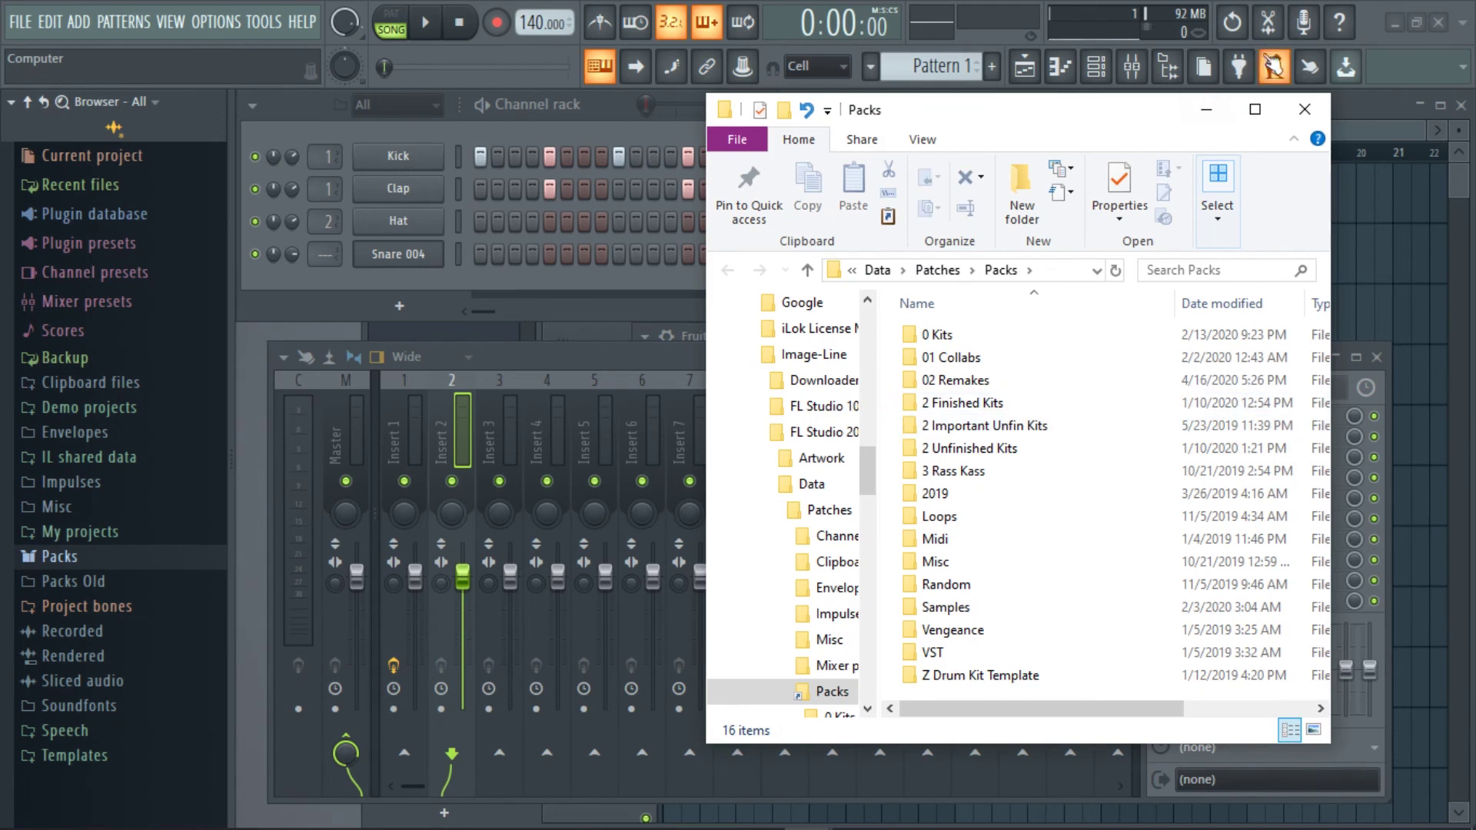
left_click(1305, 110)
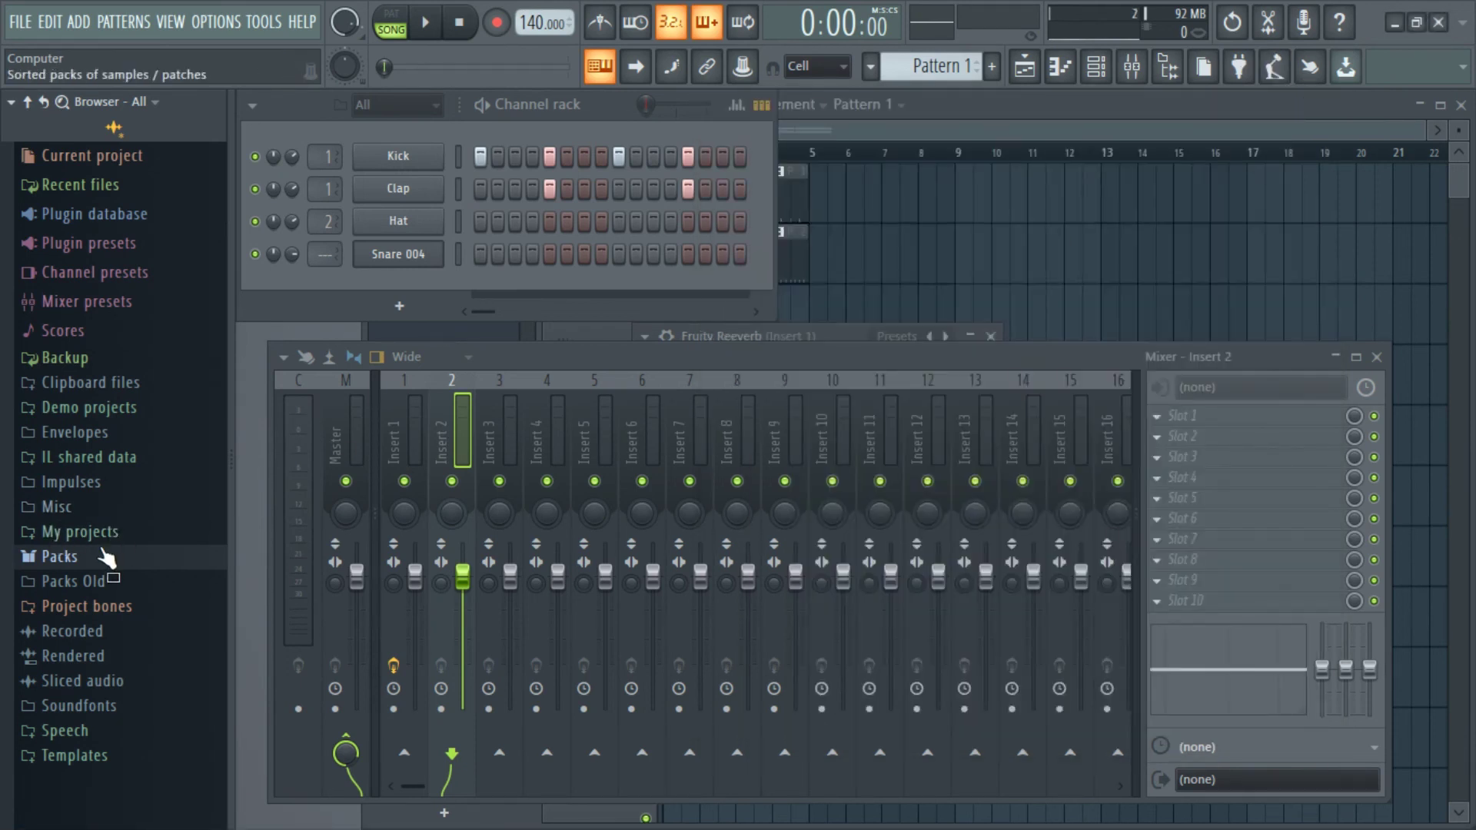
Step: Expand Packs, 0 Kits and 21 Savage Drum Kit in the browser
left_click(60, 555)
scroll(92, 504, "down", 5)
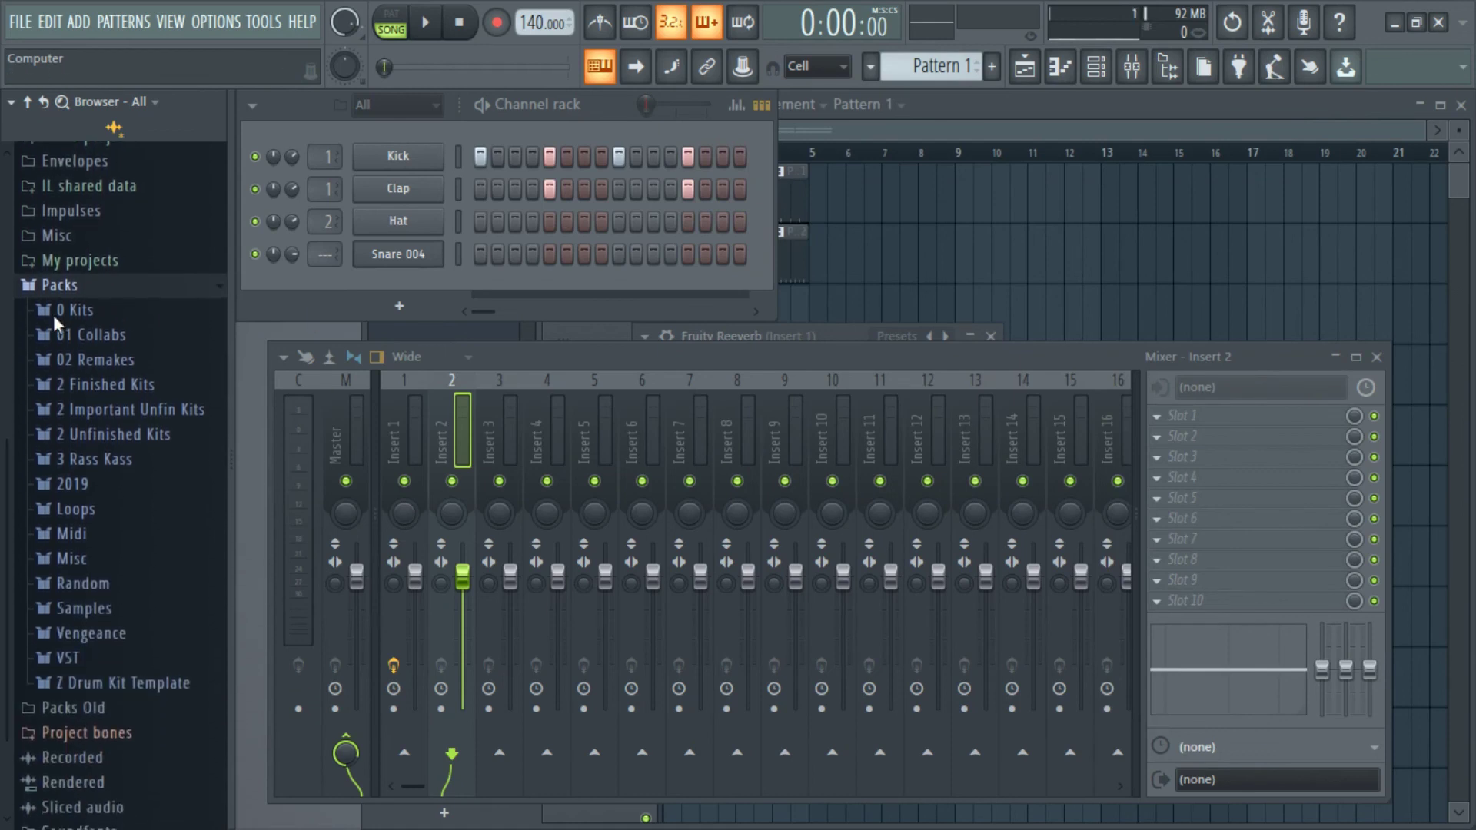
left_click_drag(114, 363, 126, 377)
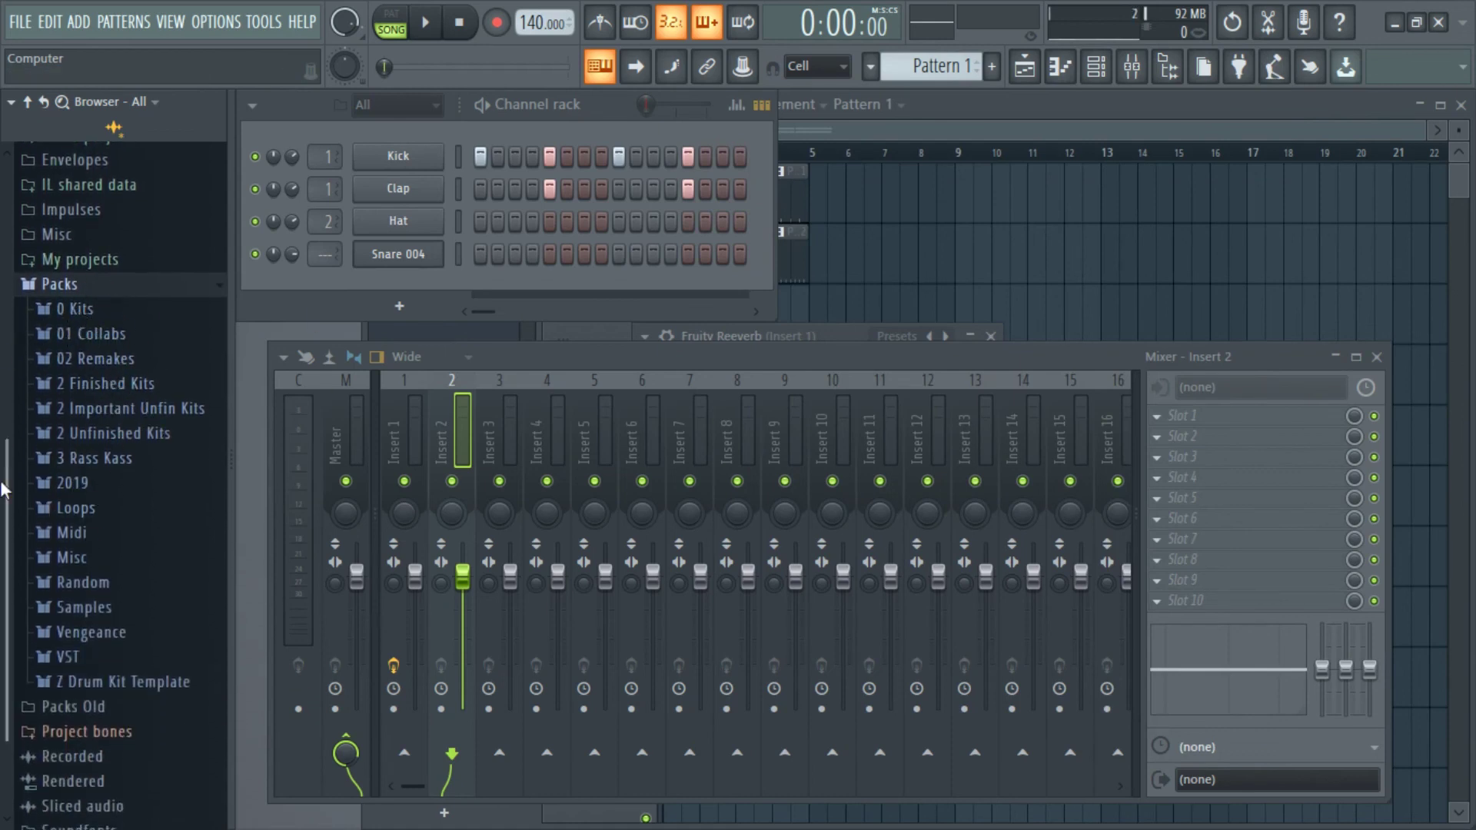
left_click(151, 310)
left_click(117, 332)
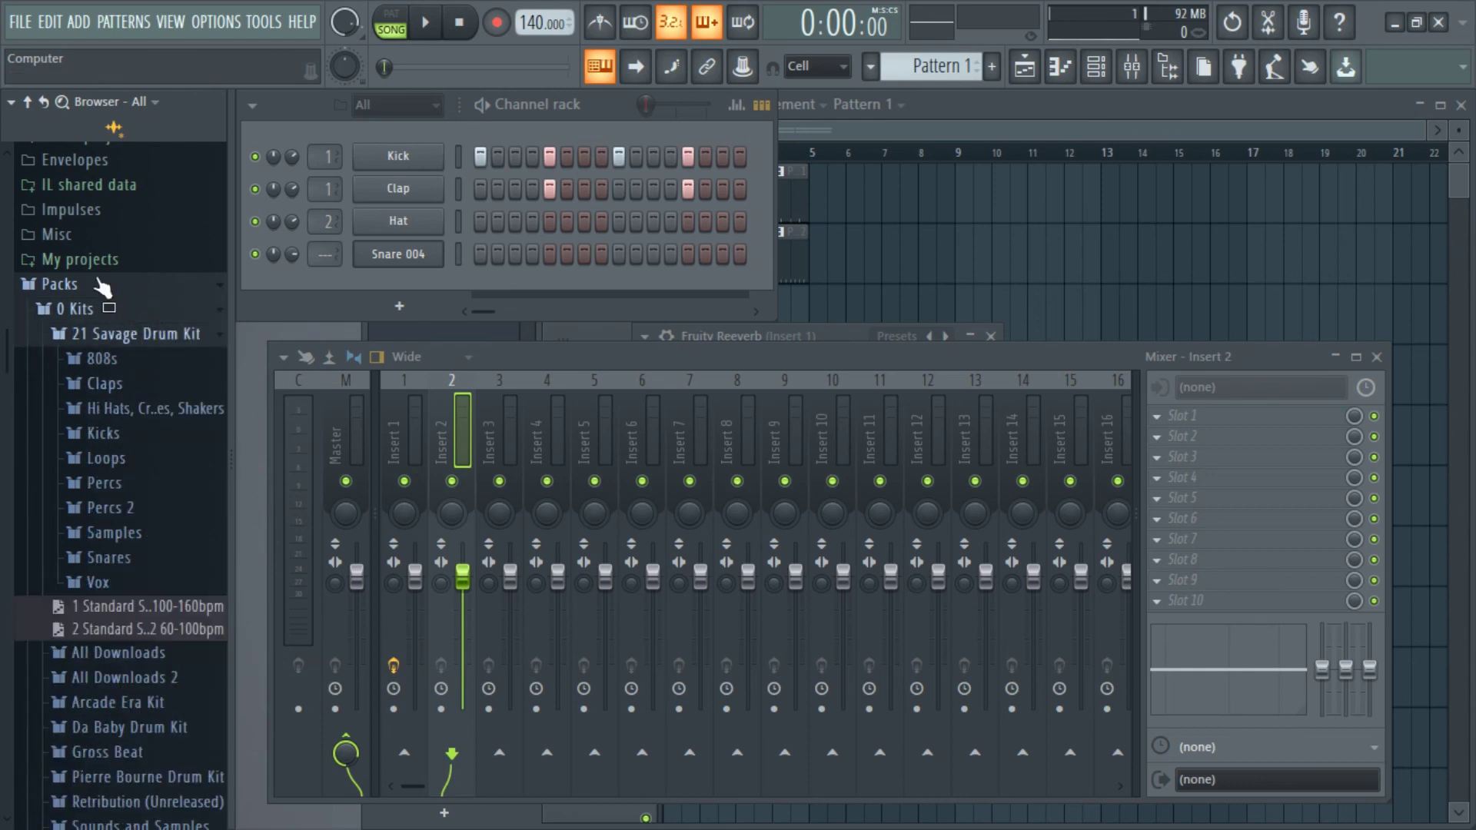
Step: Preview Arcade 808 2, Pierre 808 002 (Hard) and Ronny J 808 3 from the drum kit's 808s folder
left_click(131, 366)
left_click(117, 427)
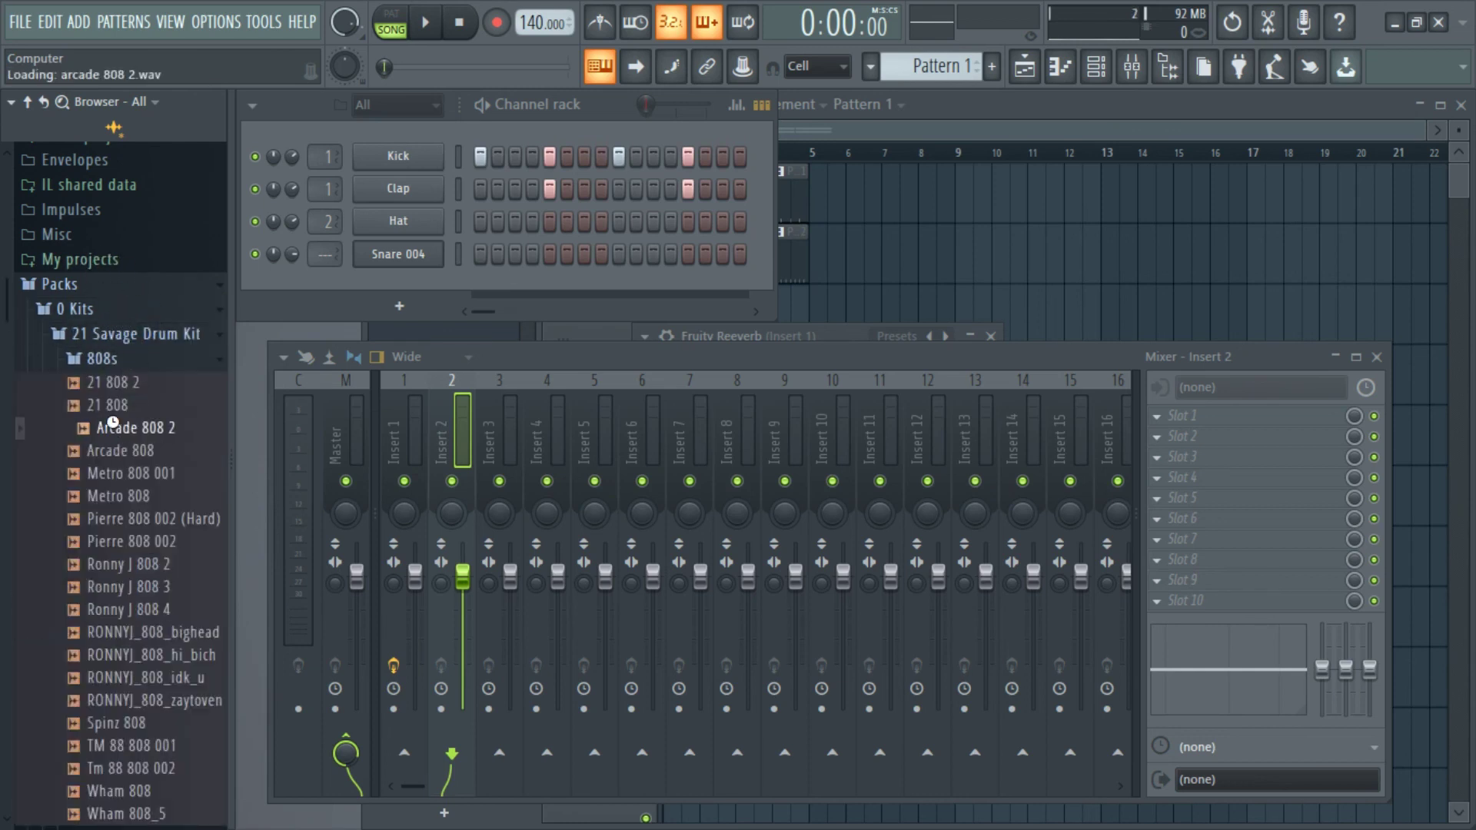
left_click(158, 520)
left_click(169, 589)
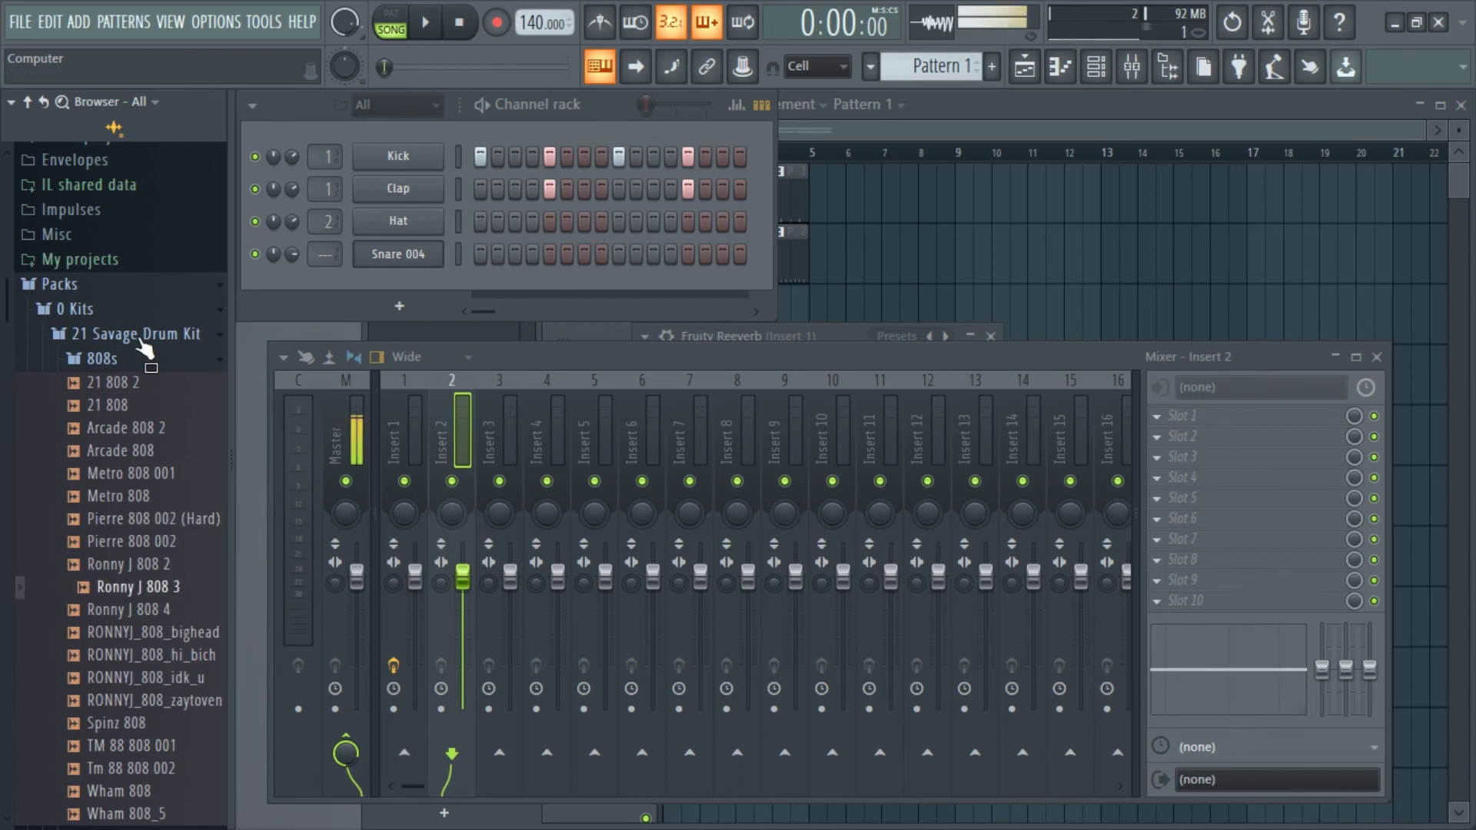
Step: Collapse the 808s folder and preview Clap 001, Clap 002 and Clap 003 from the Claps folder
left_click(131, 360)
left_click(107, 384)
left_click(113, 453)
left_click(114, 475)
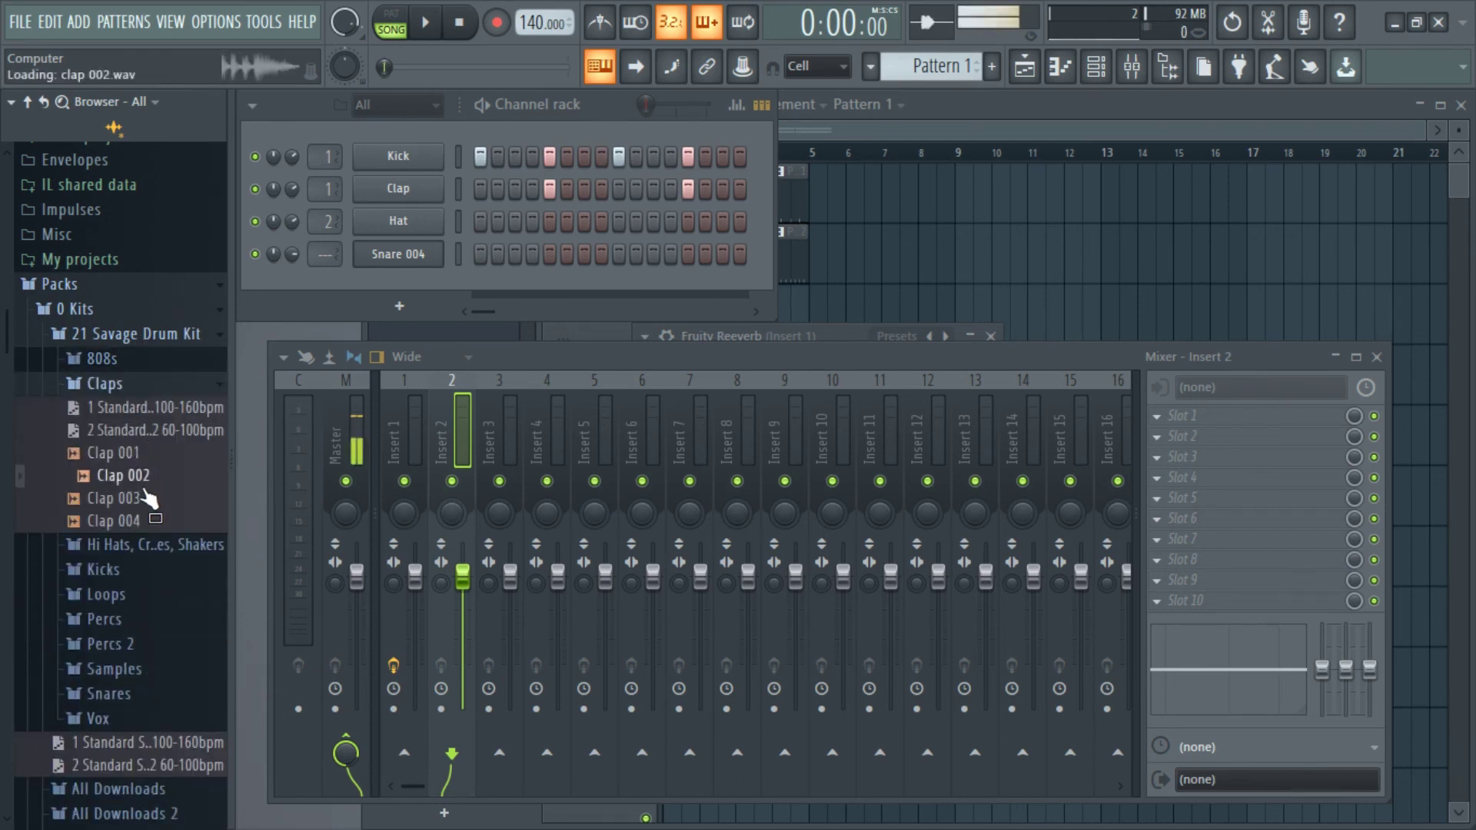
left_click(122, 498)
Step: Collapse the Claps folder and preview Open Hi Hat 001 and Open Hi Hat 002 from the kit's Open Hi Hats folder
left_click(142, 385)
left_click(135, 408)
left_click(146, 482)
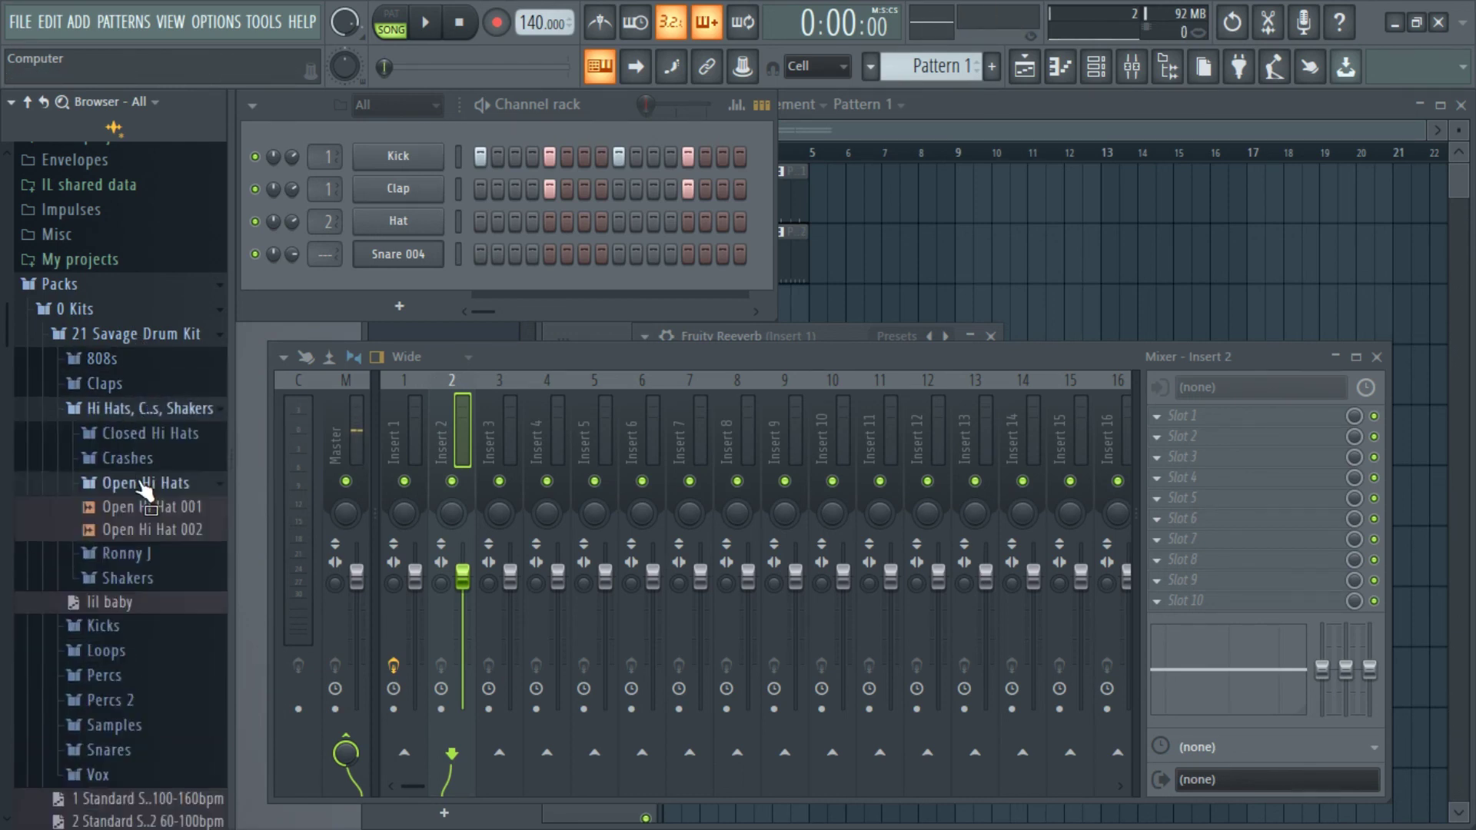
left_click(154, 507)
left_click(151, 529)
Step: Add Hi Hat 003 from the Closed Hi Hats folder as a new channel in the channel rack
left_click(150, 482)
left_click(146, 432)
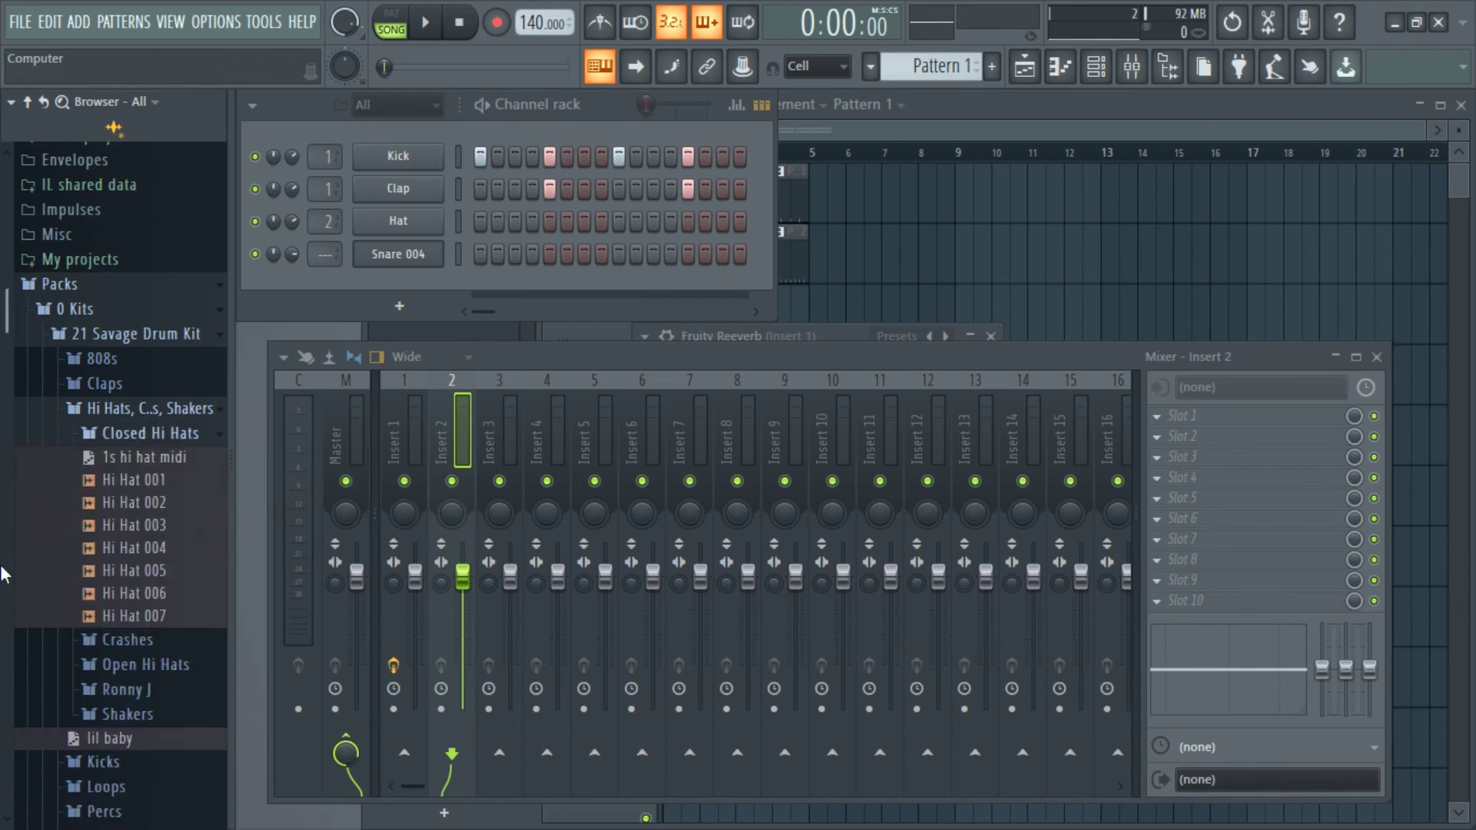
left_click_drag(139, 528, 407, 279)
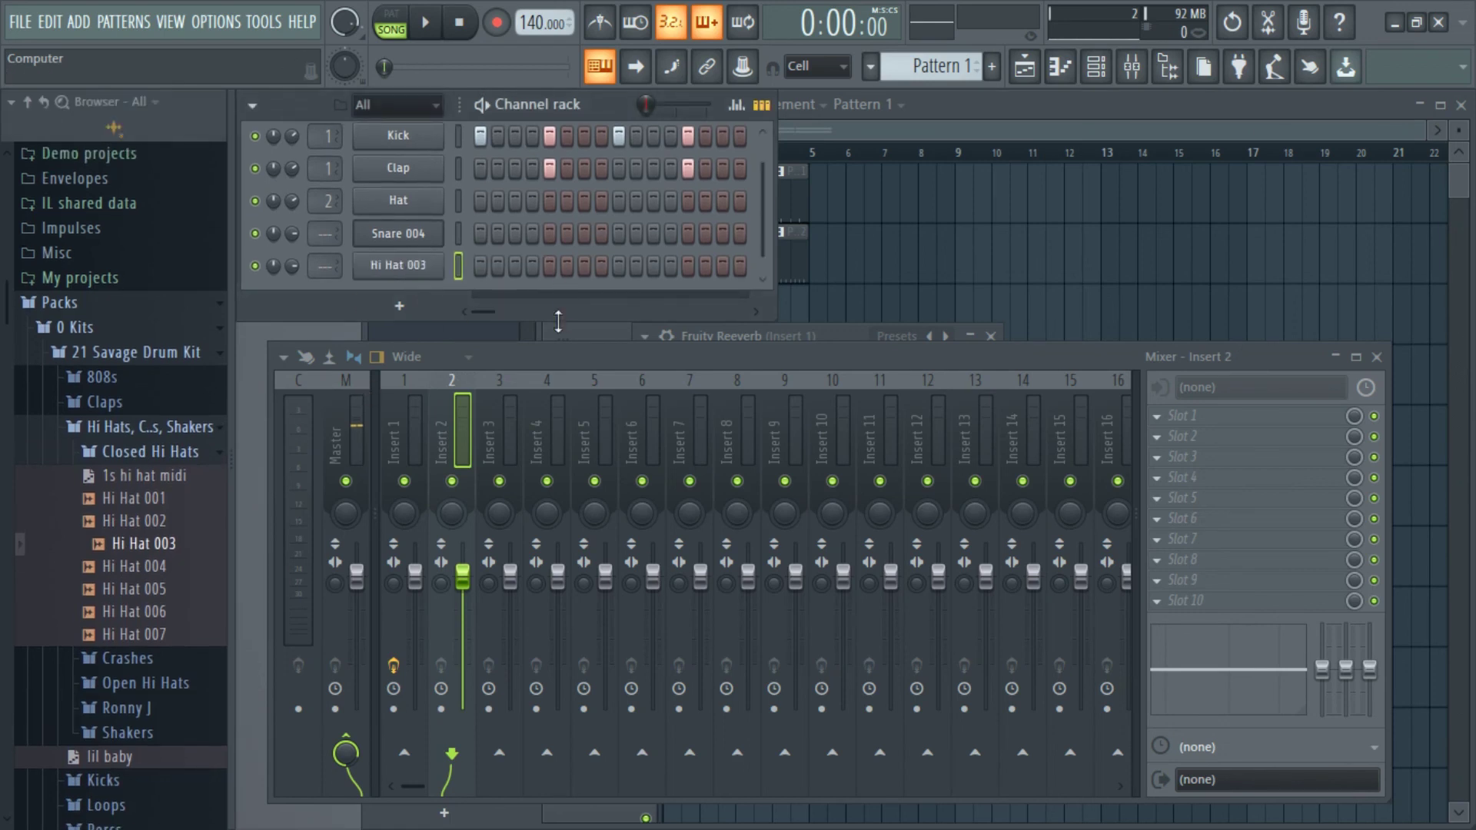
Step: Fill all 16 steps of the Hi Hat 003 channel, play Pattern 1 in pattern mode and stop it
left_click_drag(481, 267, 830, 278)
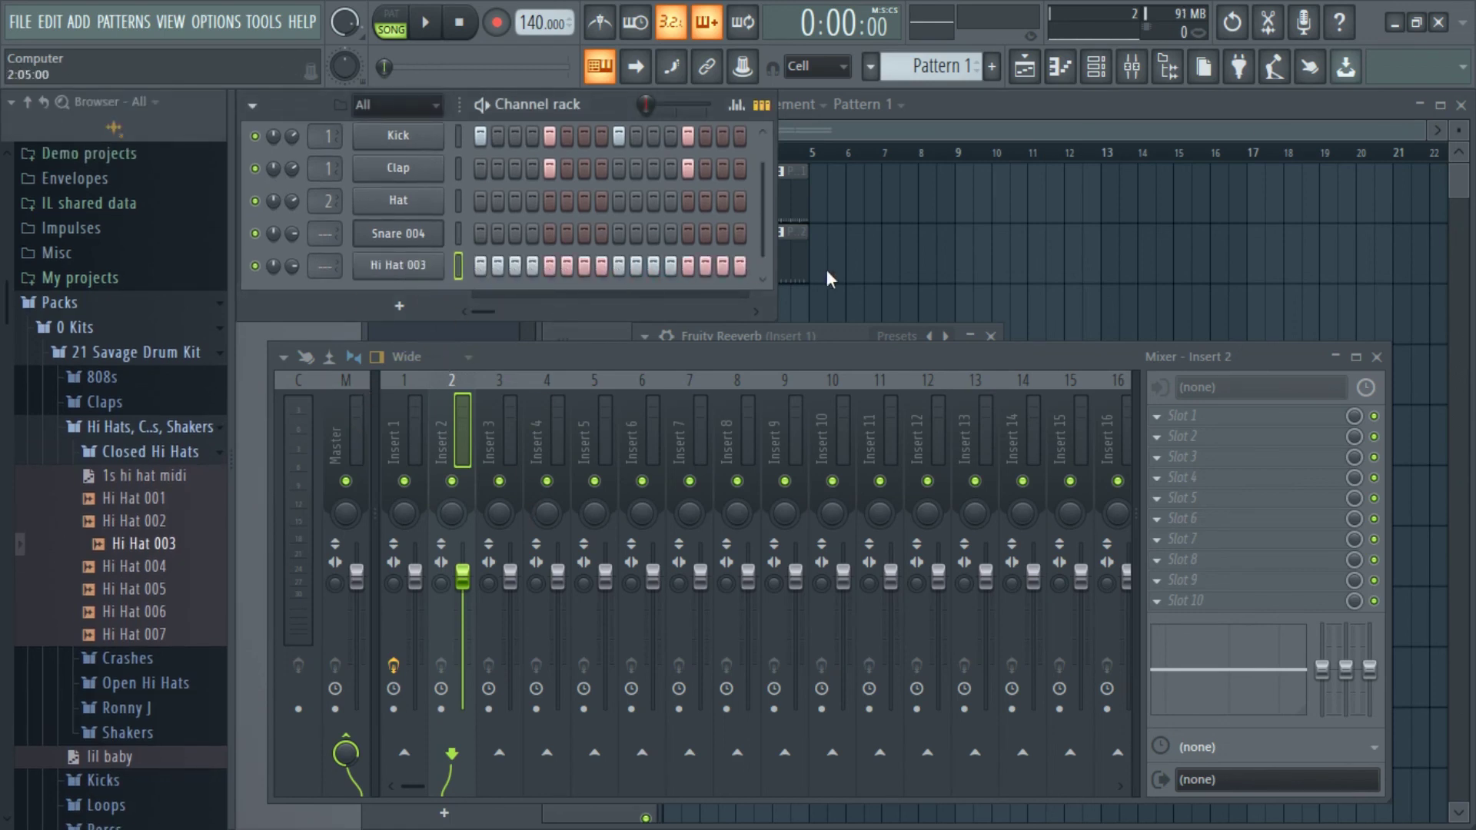
key("l")
key("space")
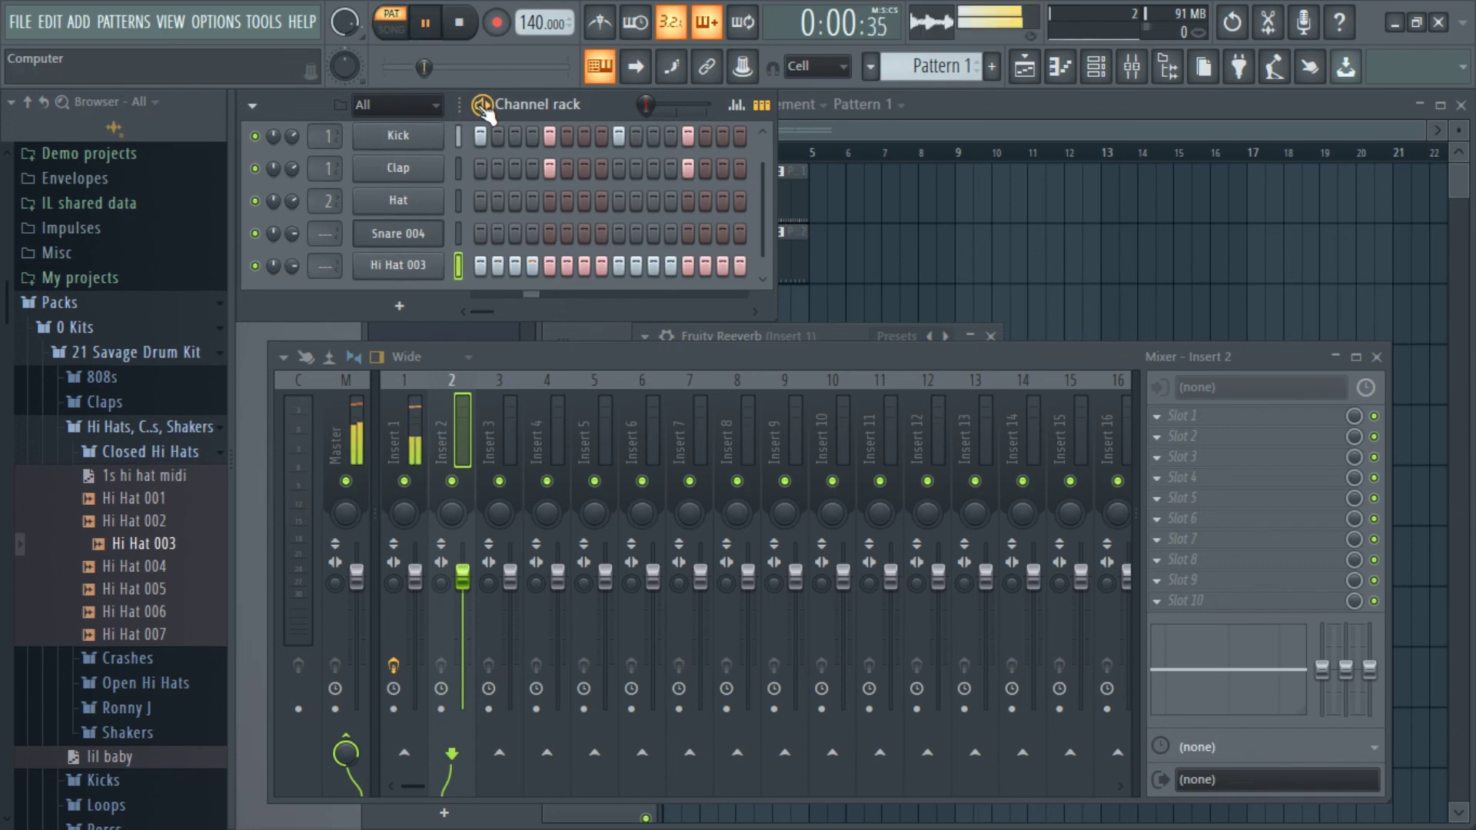
left_click(458, 31)
Step: Remove the mixer track assignments of the Kick and Clap channels and clear all Hi Hat 003 steps
left_click_drag(326, 166, 326, 182)
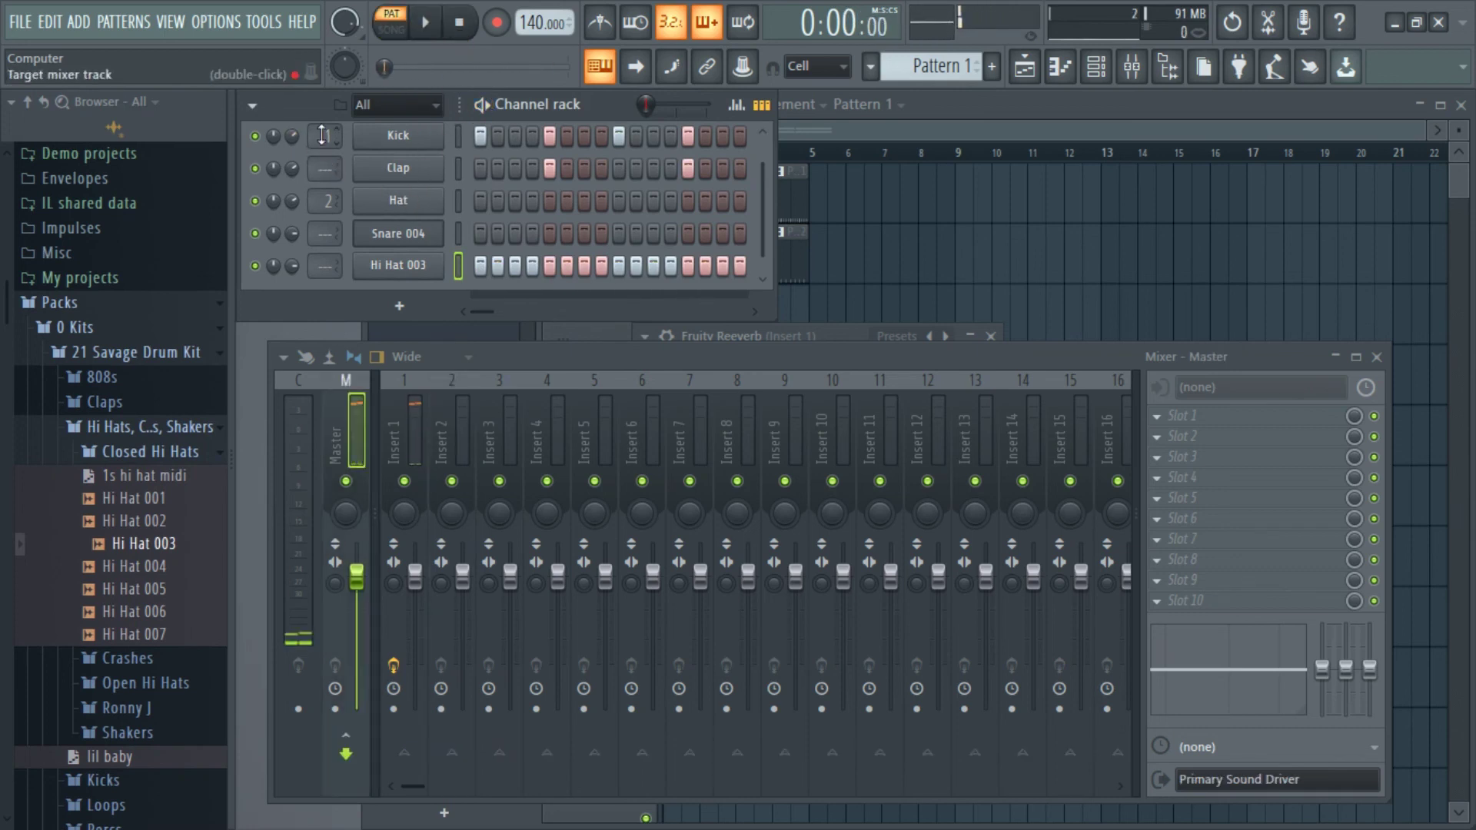
left_click_drag(481, 266, 735, 260)
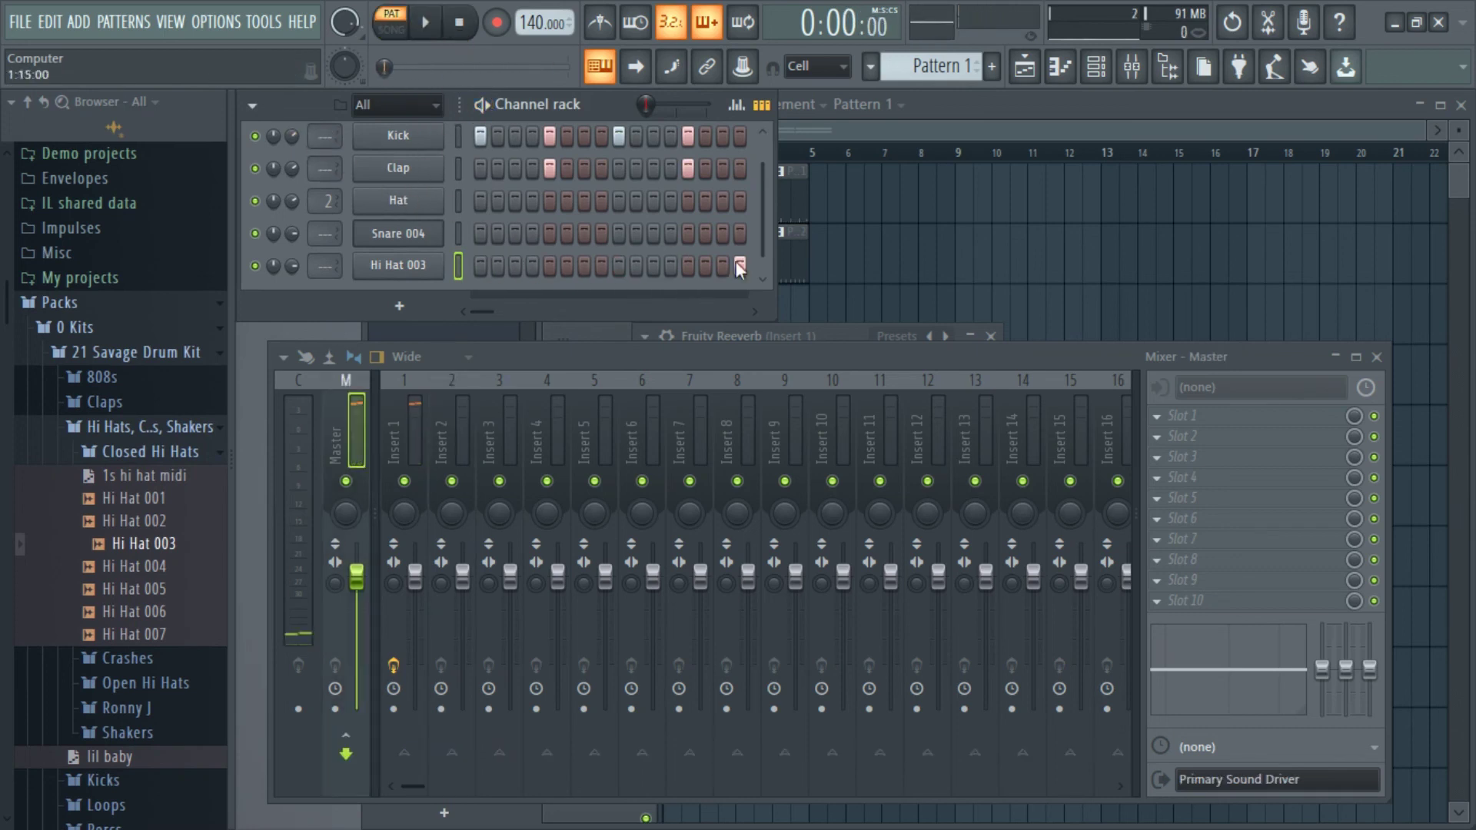
Step: Collapse the hi-hat folders, expand the kit's Kicks folder and open the Clap channel's sampler settings
left_click(164, 453)
left_click(151, 425)
left_click(132, 455)
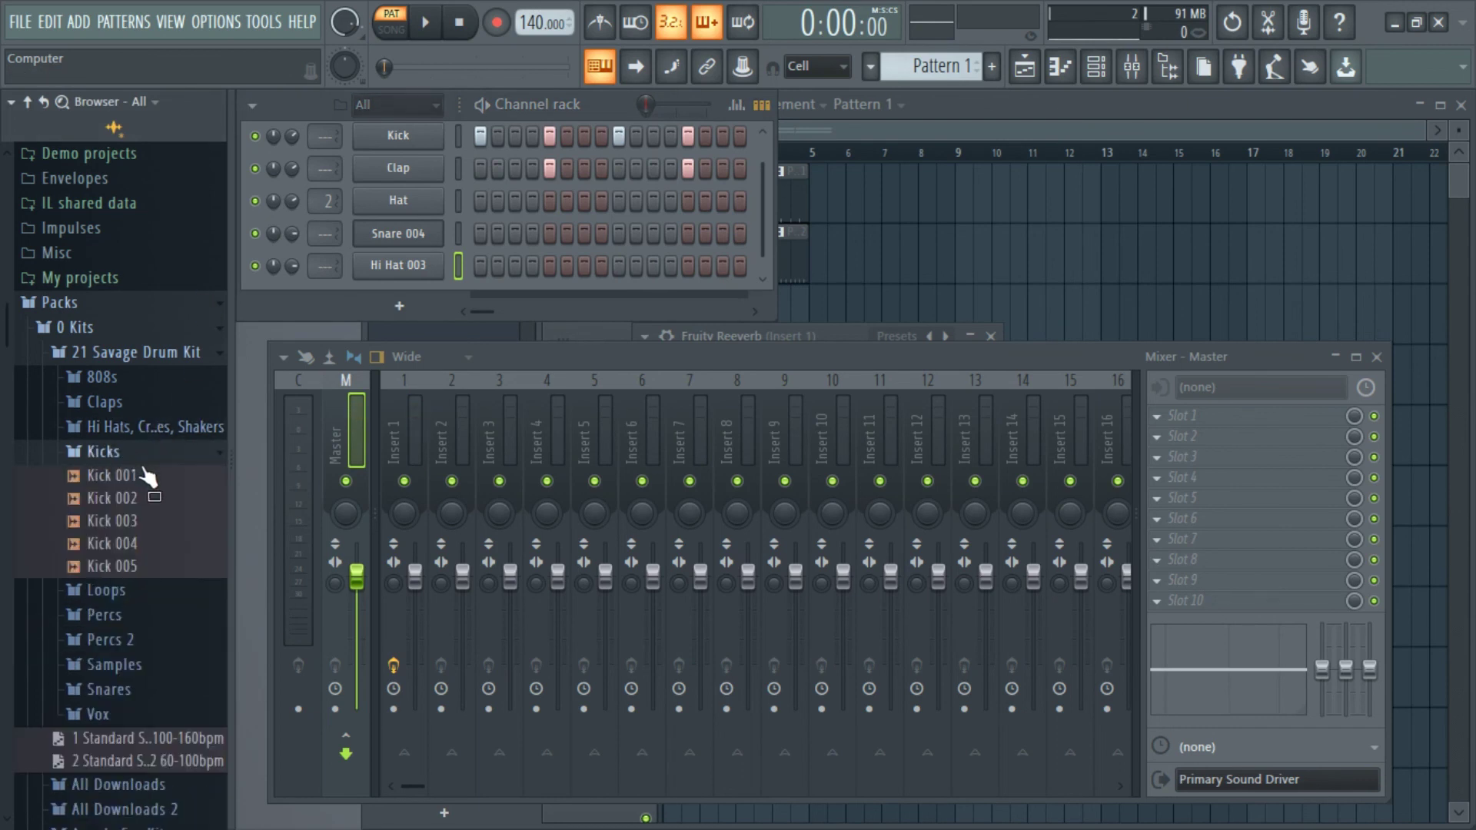
left_click(405, 168)
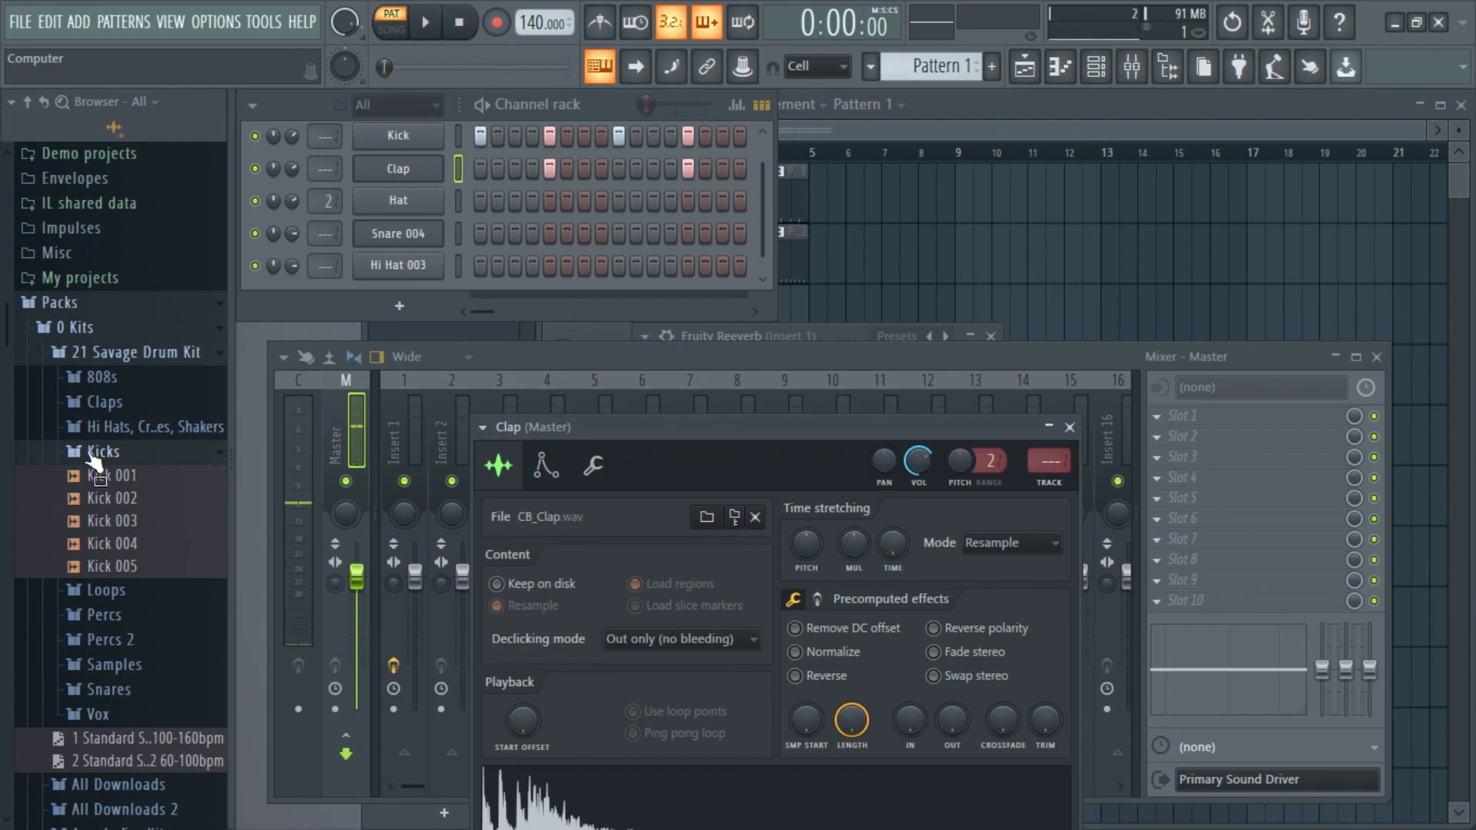
Step: Audition samples in the kit's Claps folder and replace the Clap channel's sample with Clap 004
left_click(96, 454)
left_click(107, 410)
left_click(137, 521)
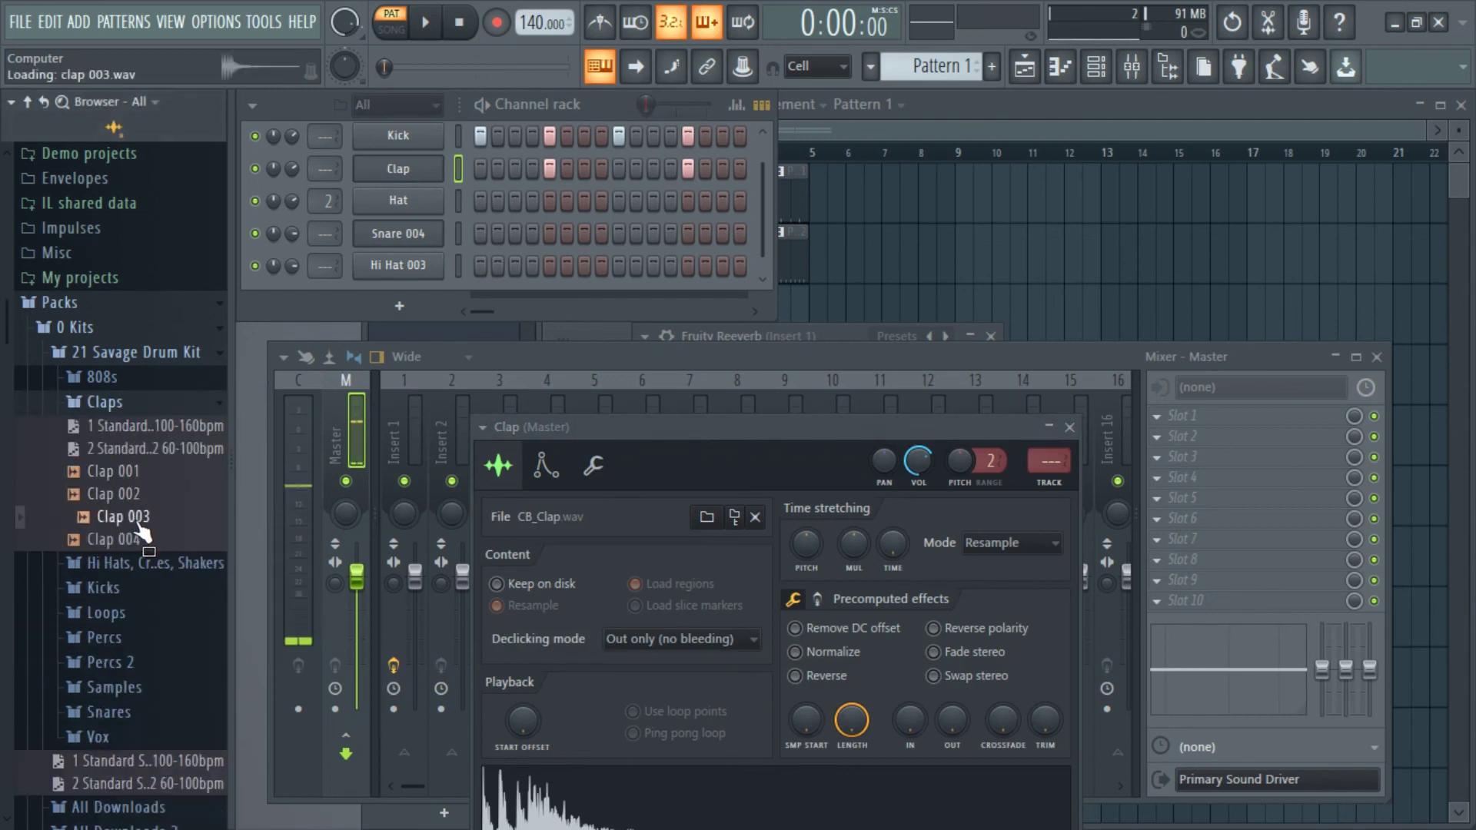
left_click(141, 539)
left_click_drag(140, 539, 417, 170)
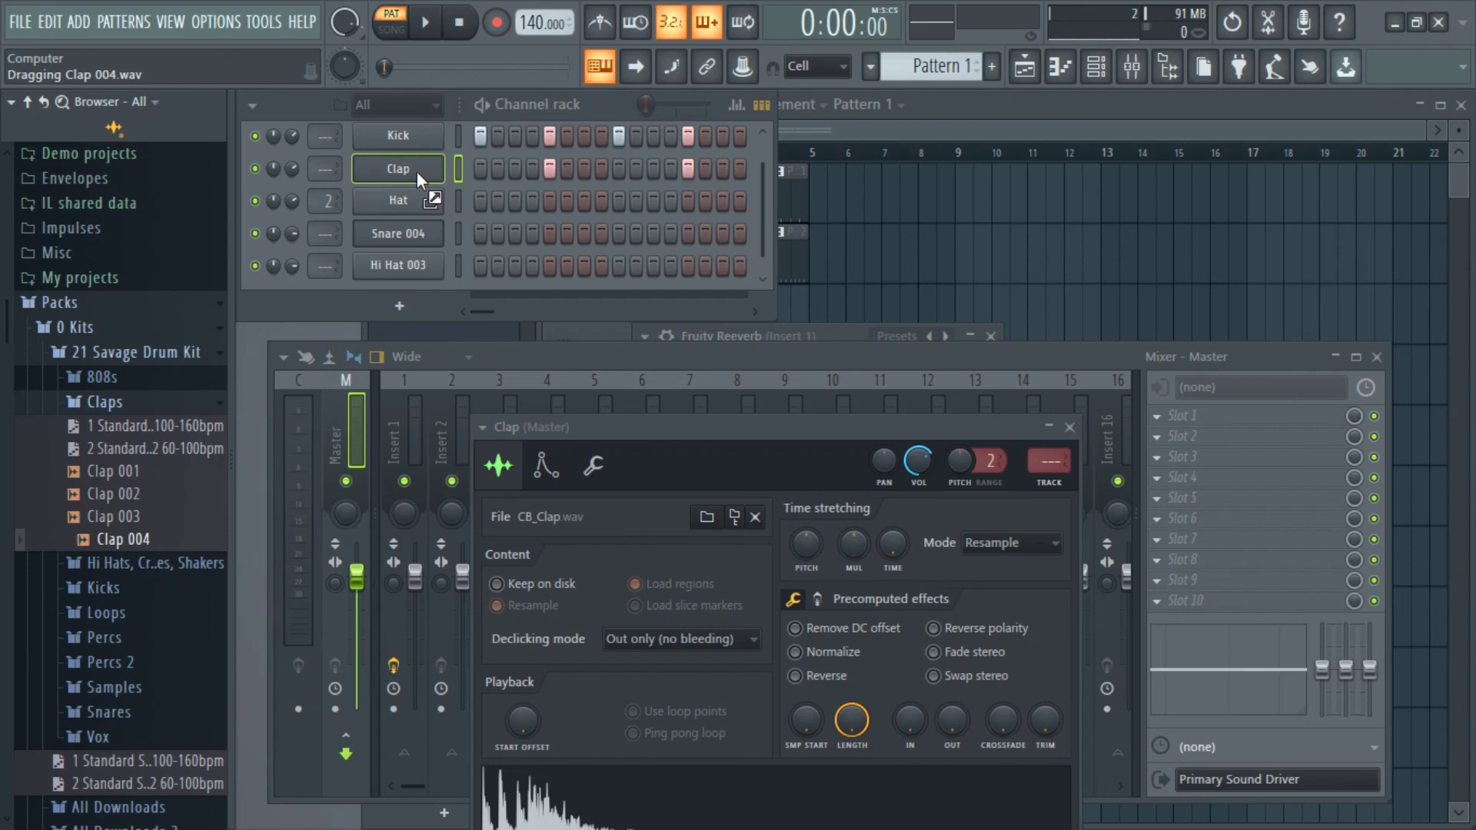
left_click_drag(413, 168, 413, 167)
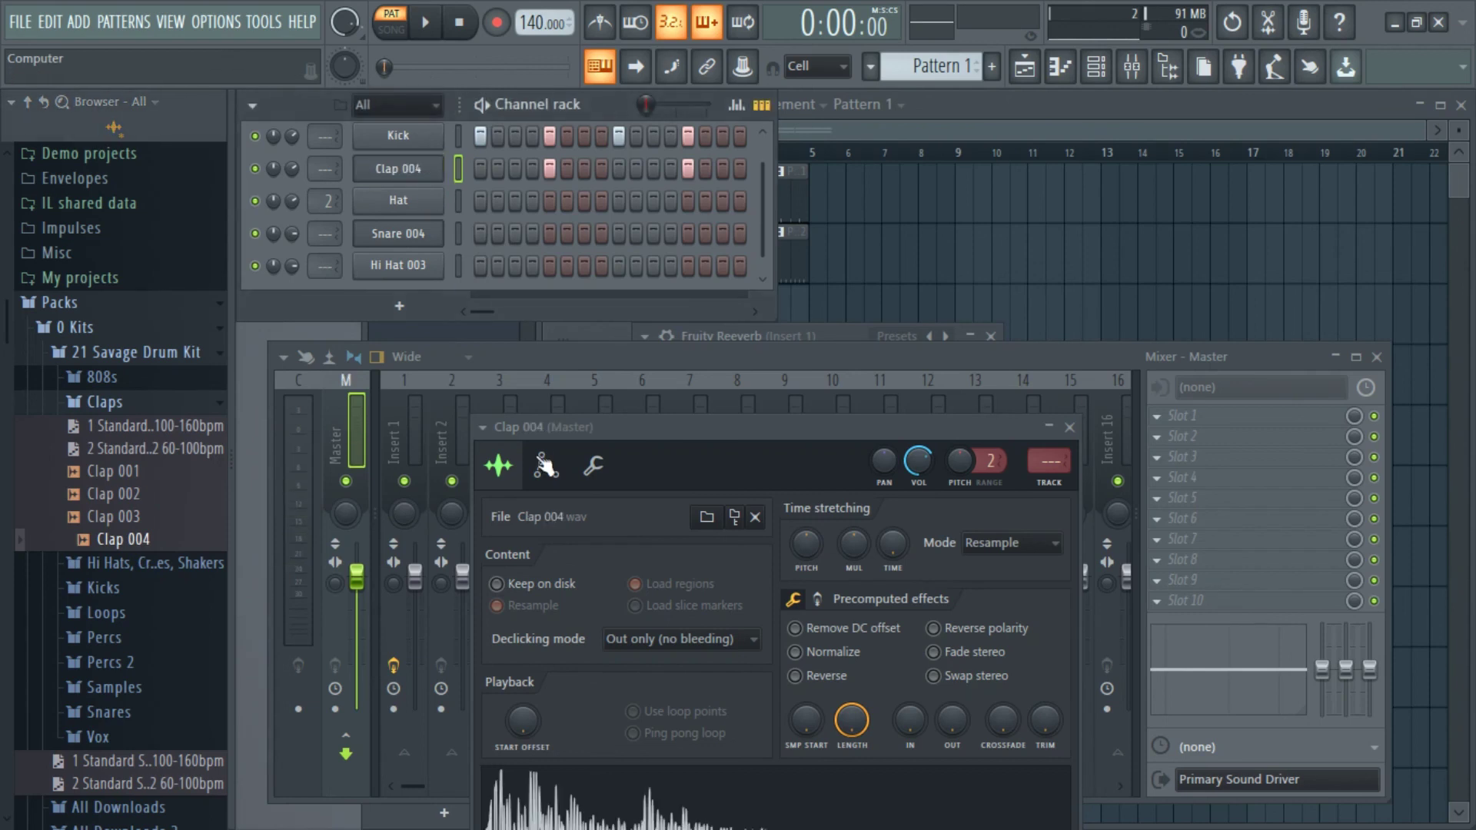
Step: Preview the Clap 004 sample from its waveform, play Pattern 1 and stop it
left_click(738, 780)
key("space")
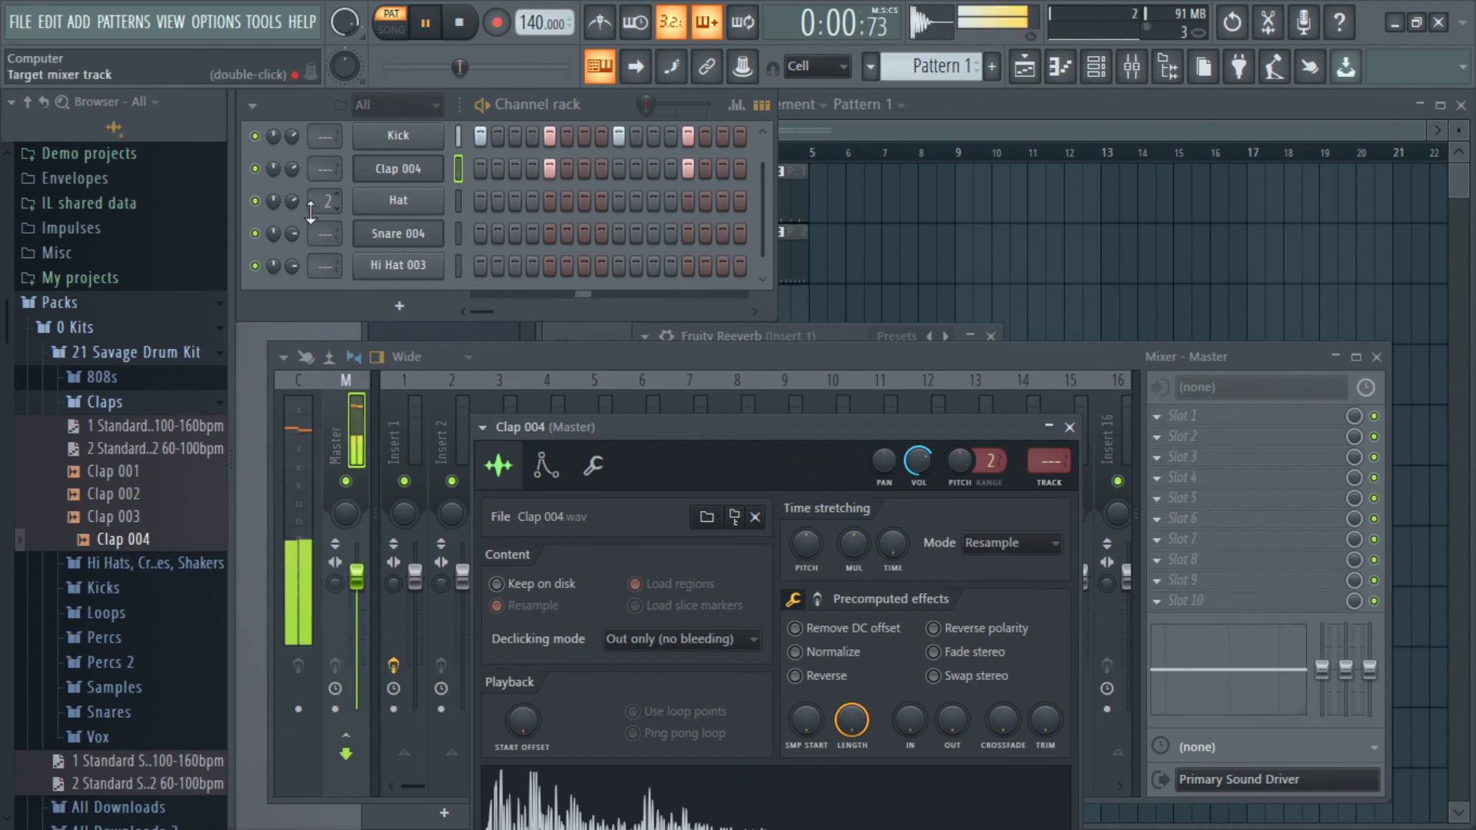
key("space")
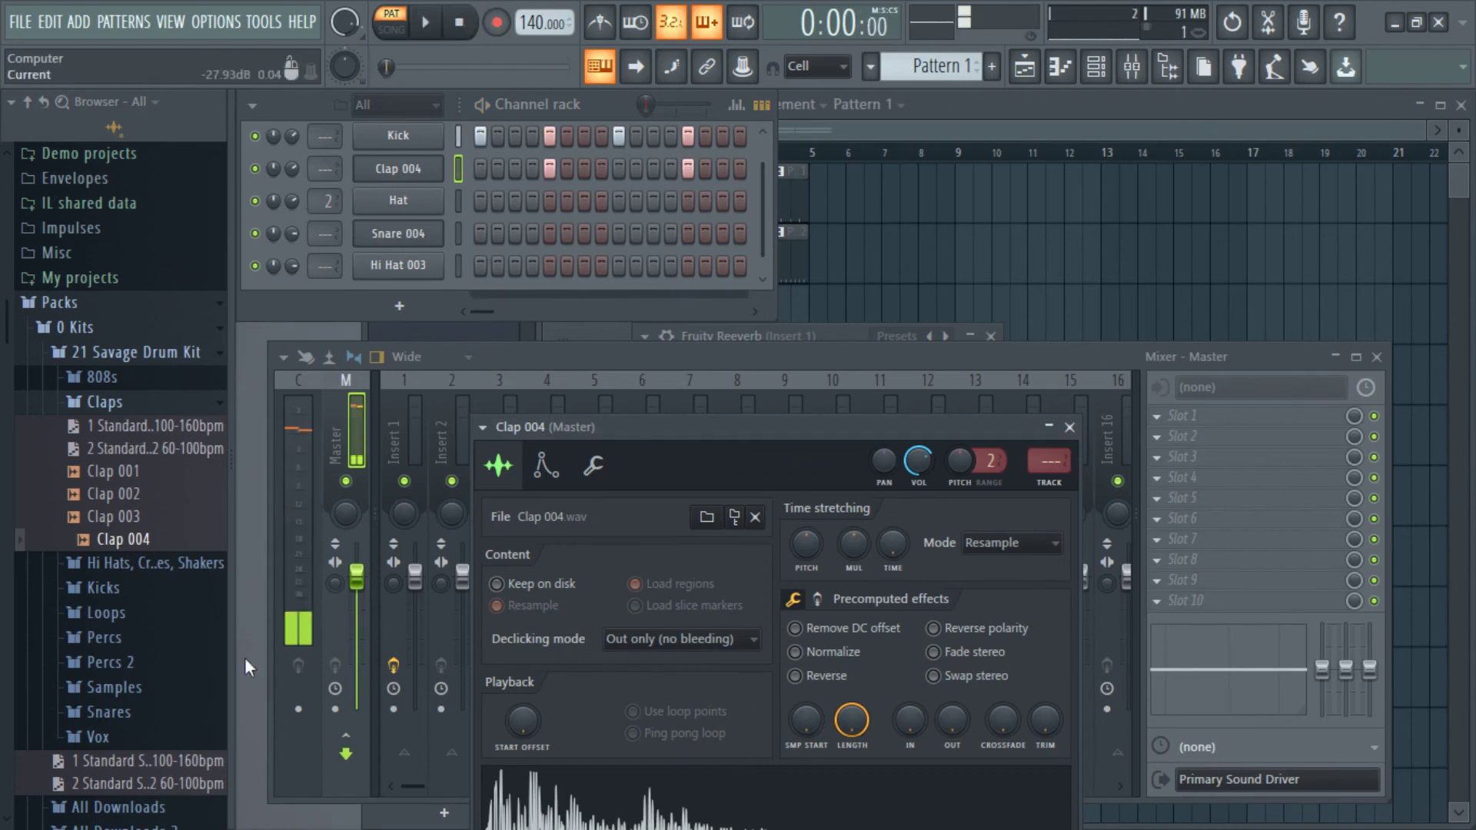
Step: Collapse the opened drum kit folders under Packs and select the Insert 1 track in the mixer
left_click(115, 401)
left_click(125, 354)
scroll(117, 388, "up", 2)
scroll(117, 392, "up", 3)
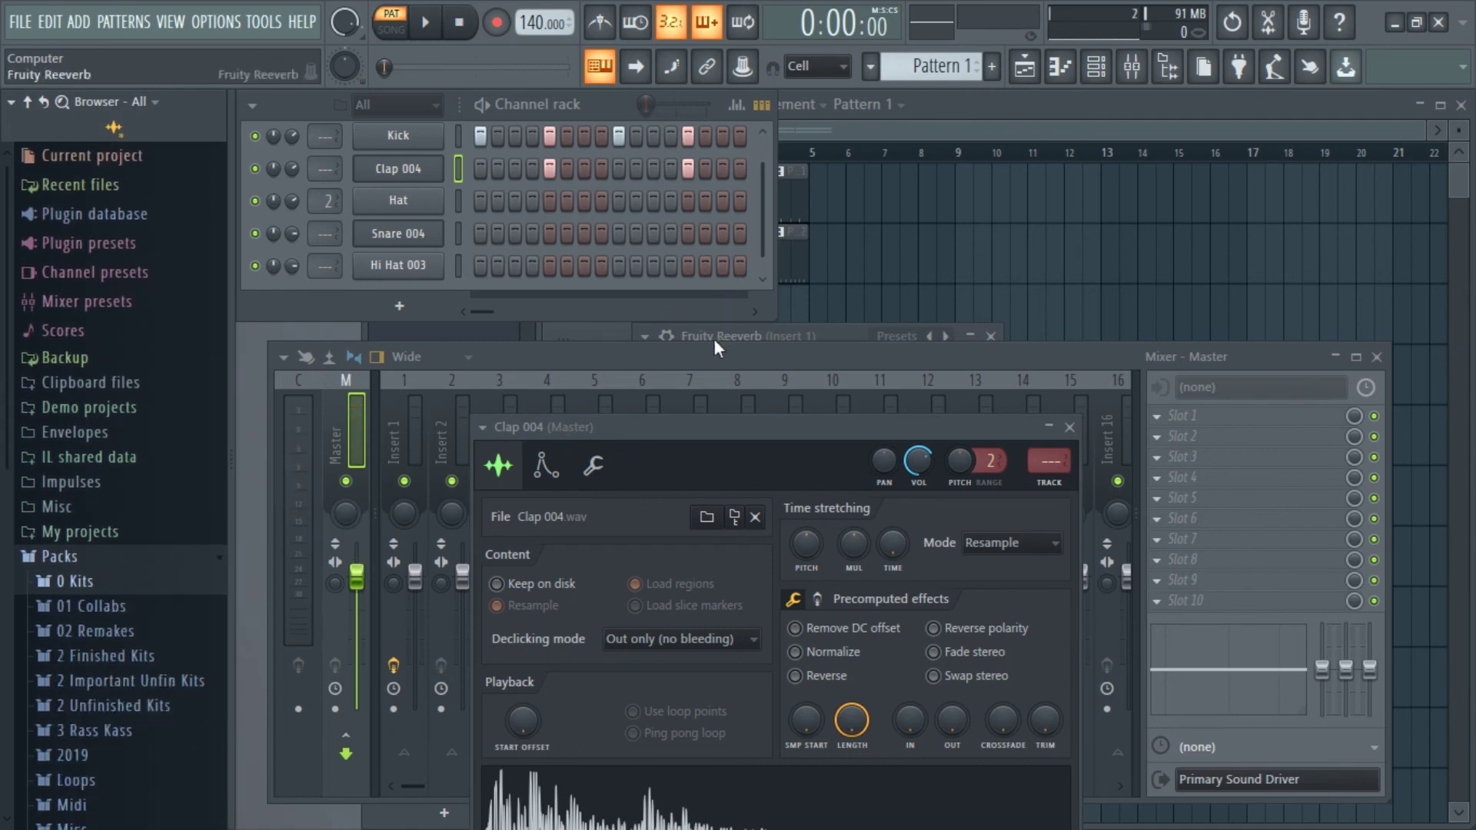
left_click(740, 379)
left_click(402, 412)
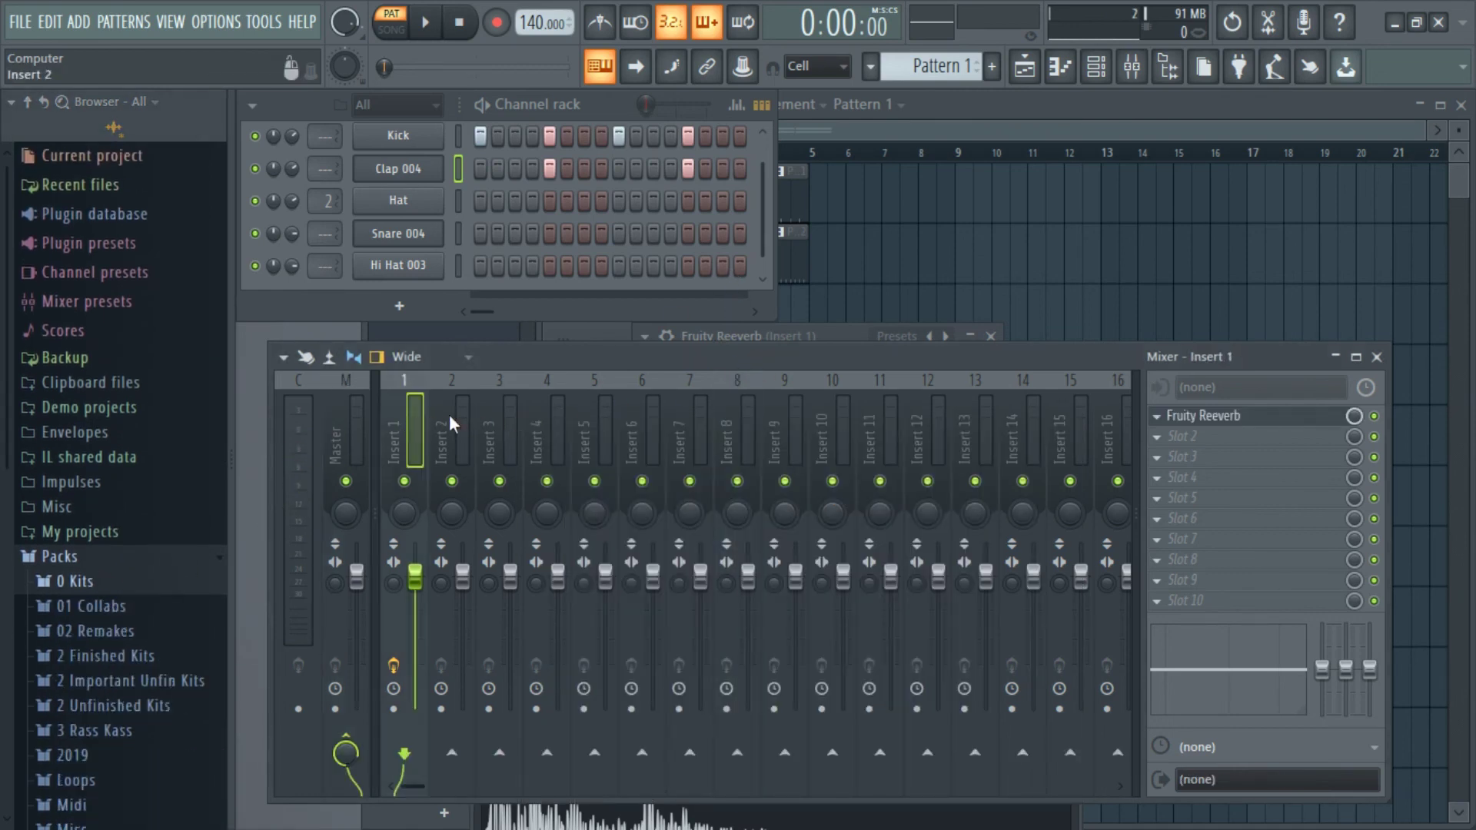